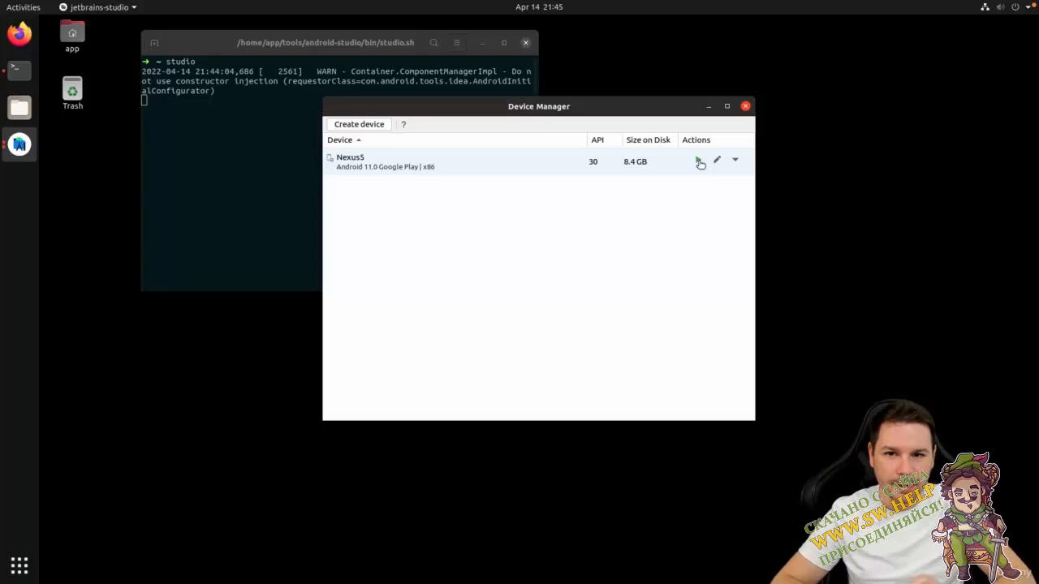
# Close the Android Studio Device Manager, and list the contents of the Android/Sdk directory from within it in the terminal.
pyautogui.click(745, 106)
pyautogui.click(745, 106)
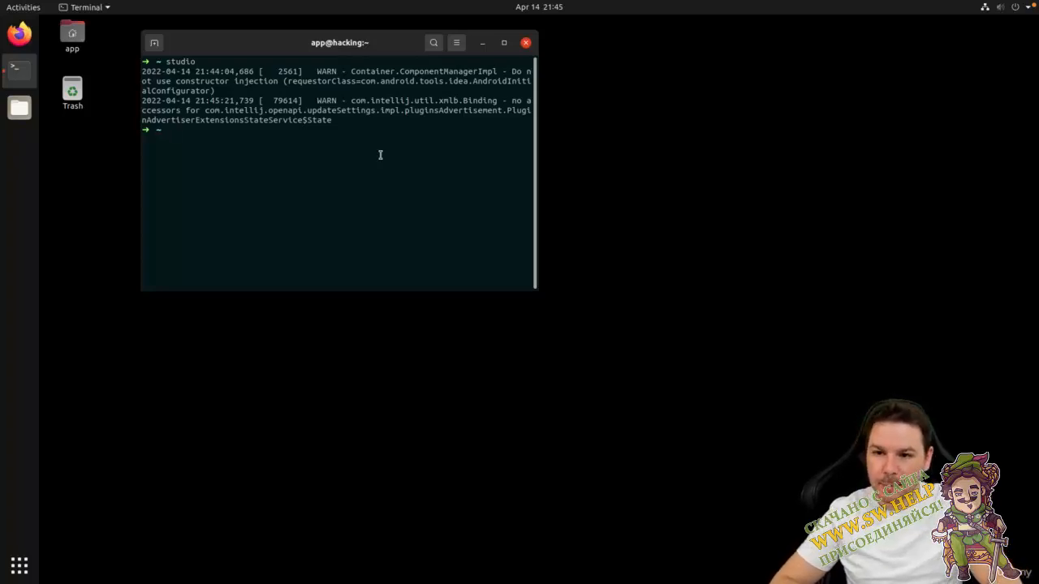
pyautogui.write('cd A')
pyautogui.press('Tab')
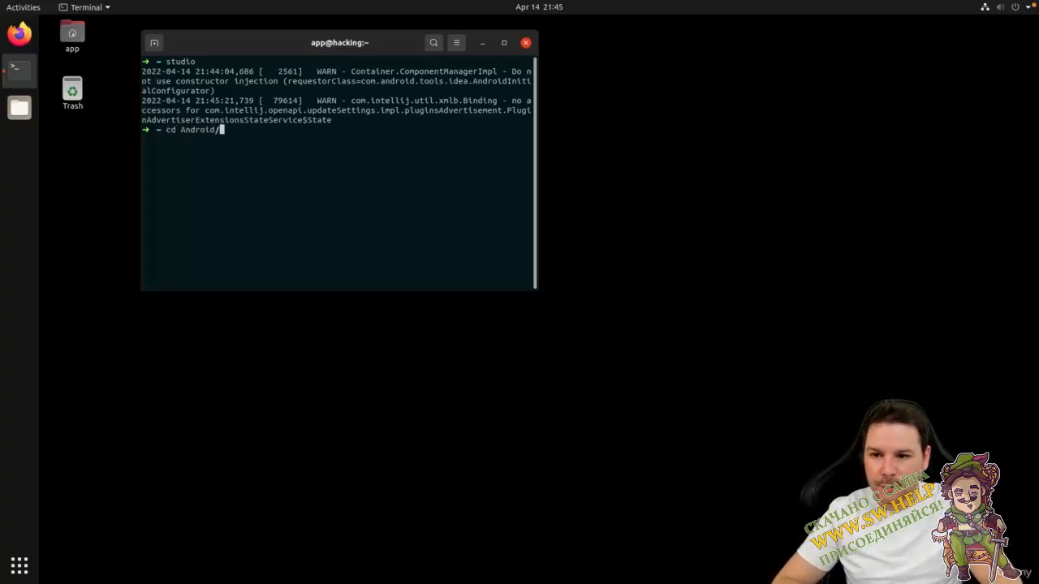
pyautogui.write('Sdk')
pyautogui.press('Return')
pyautogui.write('ls')
pyautogui.press('Return')
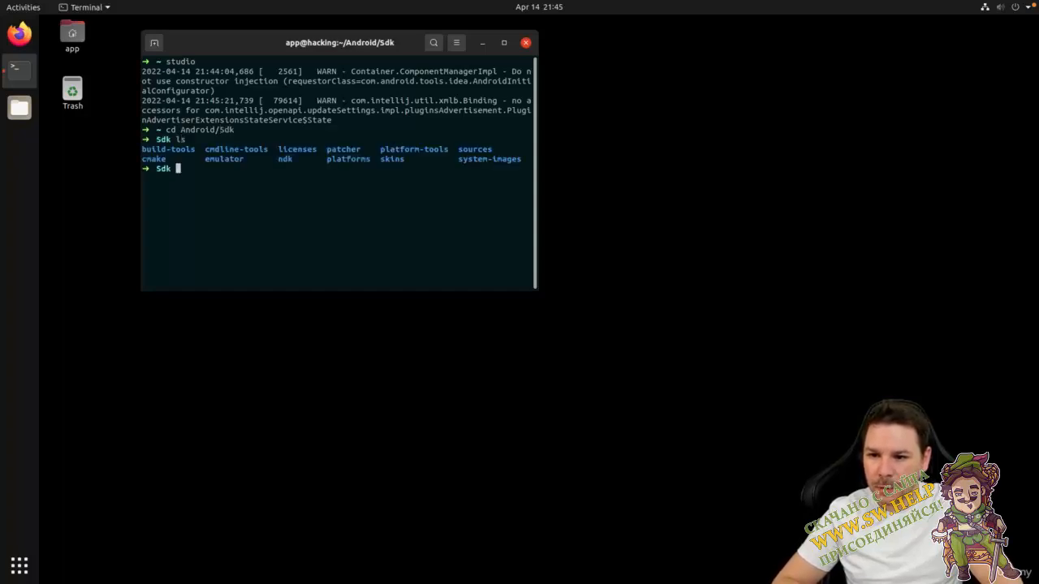
# Change into the SDK's emulator directory and list its files.
pyautogui.write('cd em')
pyautogui.press('Tab')
pyautogui.press('Return')
pyautogui.write('ls')
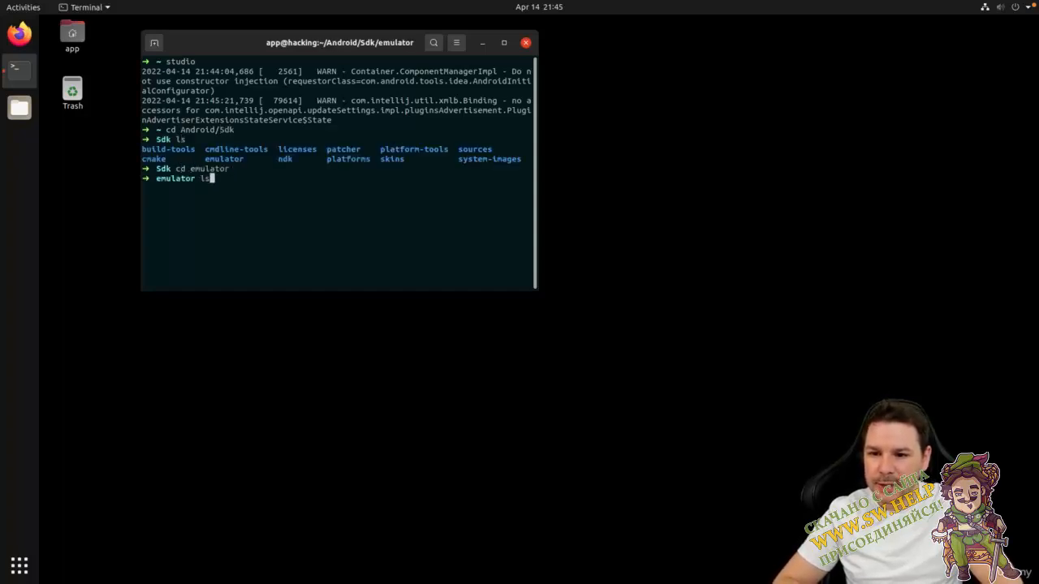
pyautogui.press('Return')
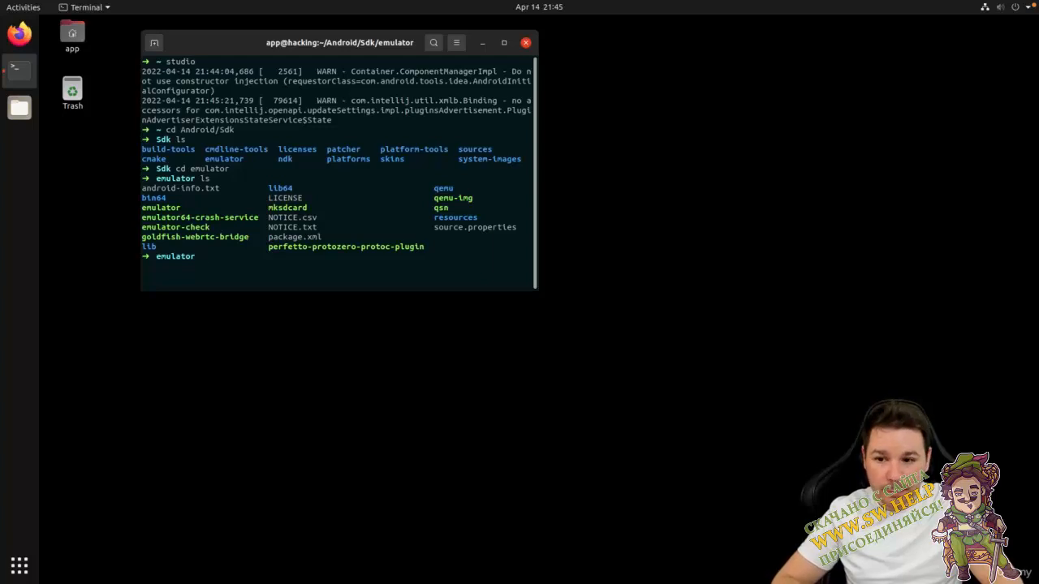
# Run ./emulator without arguments and read how its output says to specify a virtual device.
pyautogui.write('./emulator')
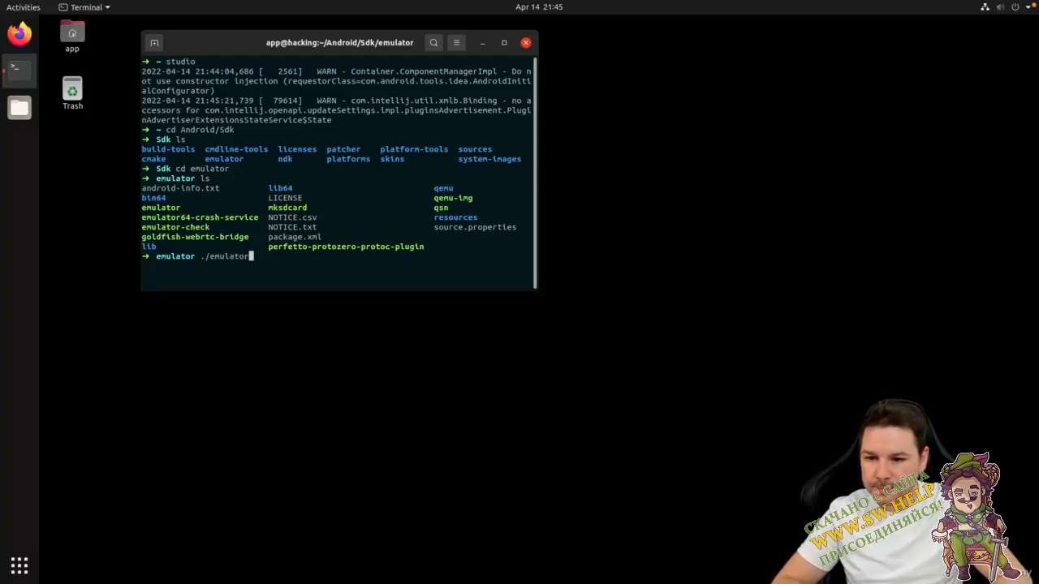
pyautogui.press('Return')
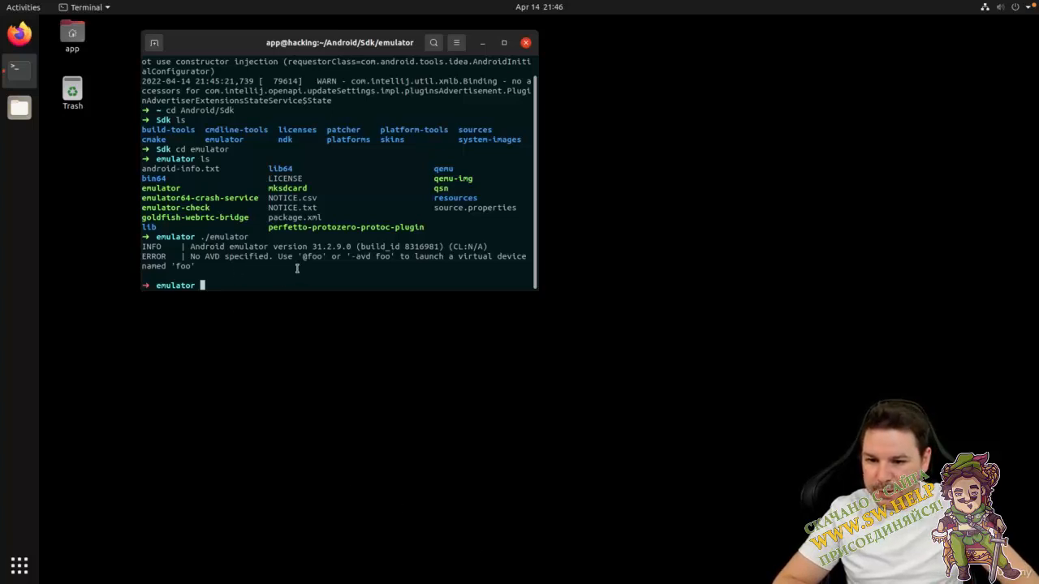
pyautogui.doubleClick(232, 237)
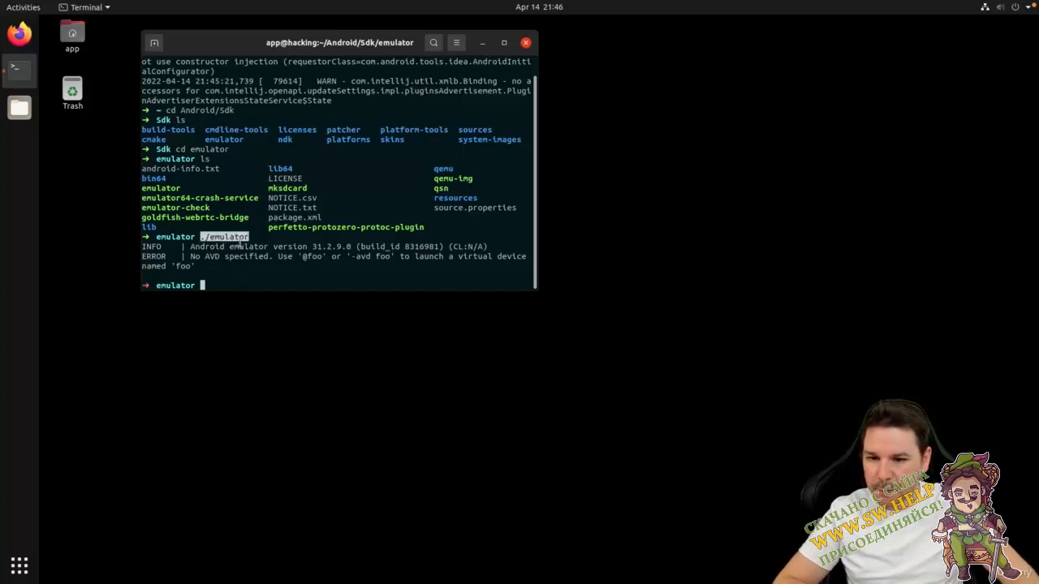
pyautogui.click(302, 257)
pyautogui.moveTo(308, 256); pyautogui.dragTo(323, 261)
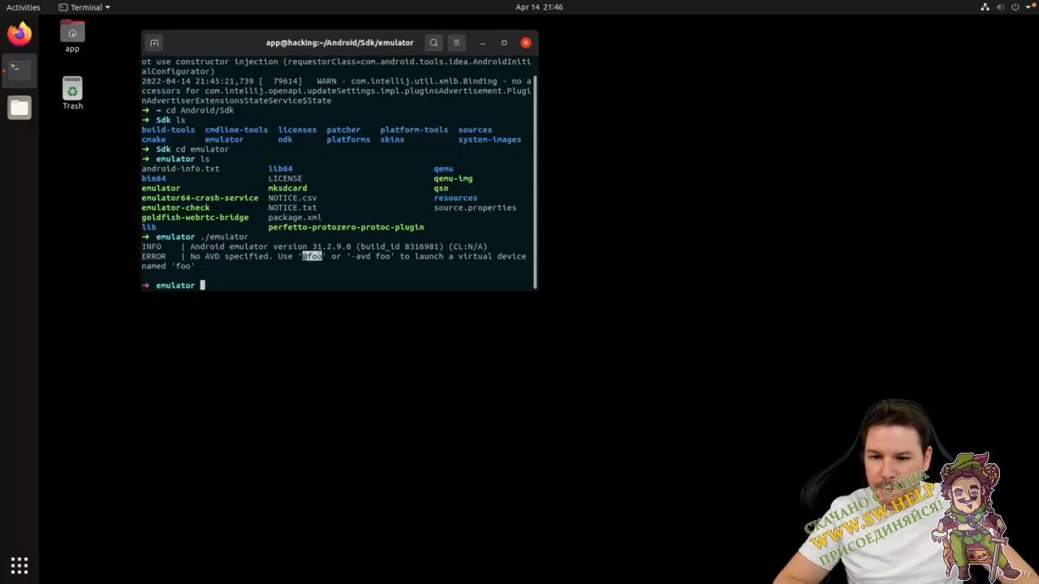
pyautogui.click(323, 258)
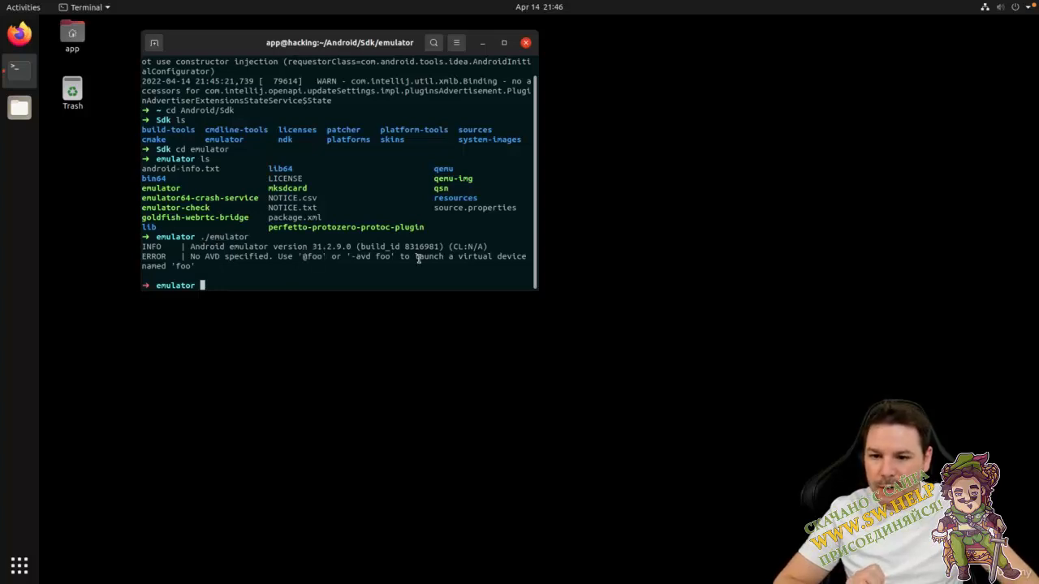
# Maximize the terminal window and display the emulator's options with ./emulator --help.
pyautogui.click(504, 43)
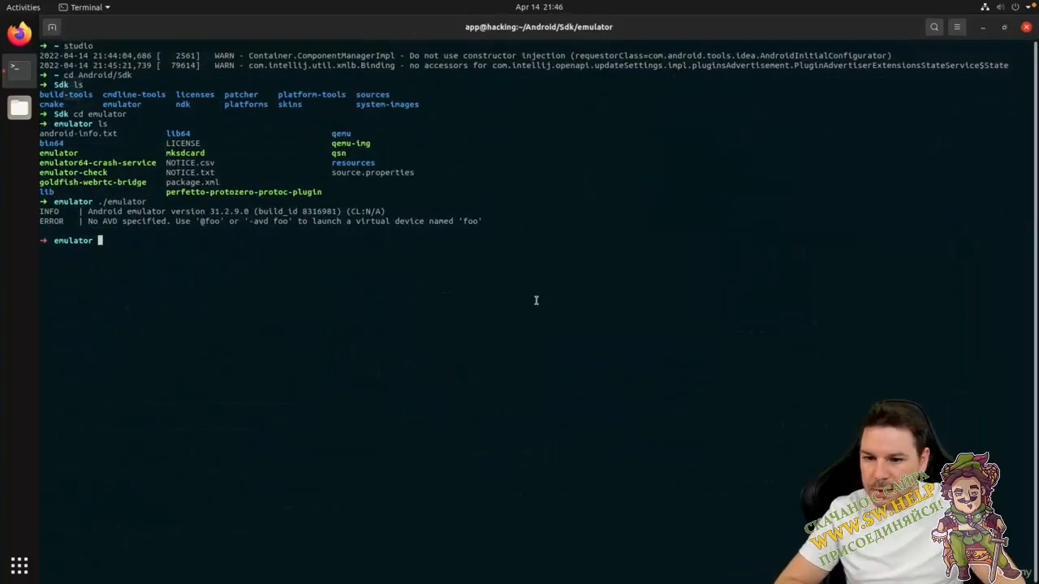
pyautogui.press('Up')
pyautogui.write('-')
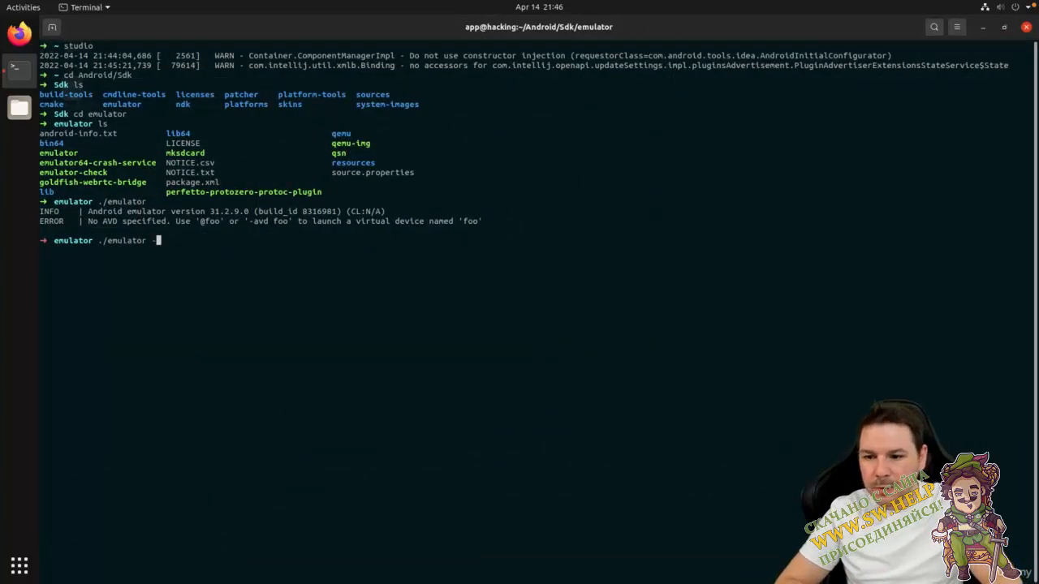
pyautogui.write('-help')
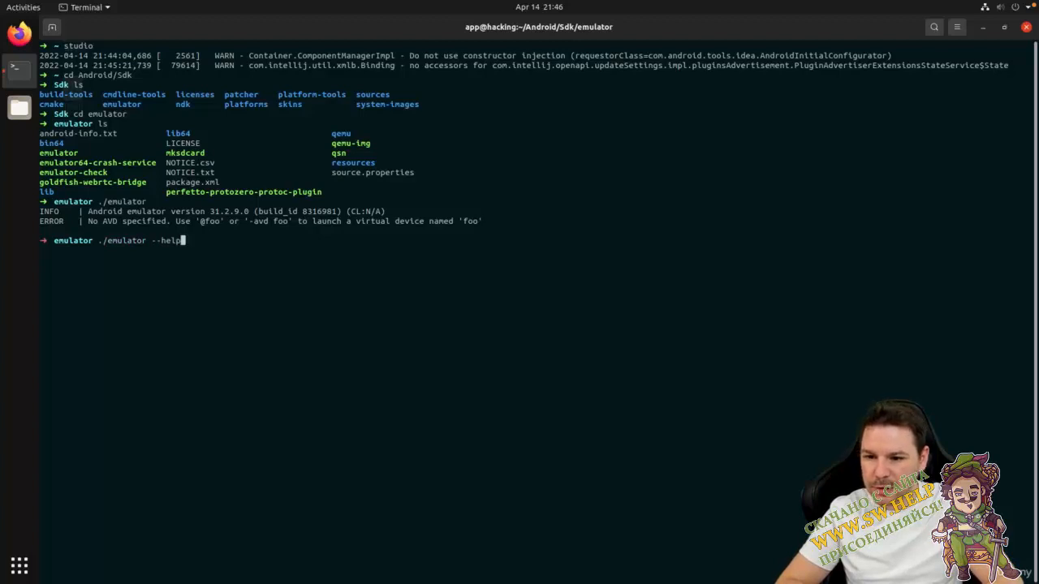
pyautogui.press('Return')
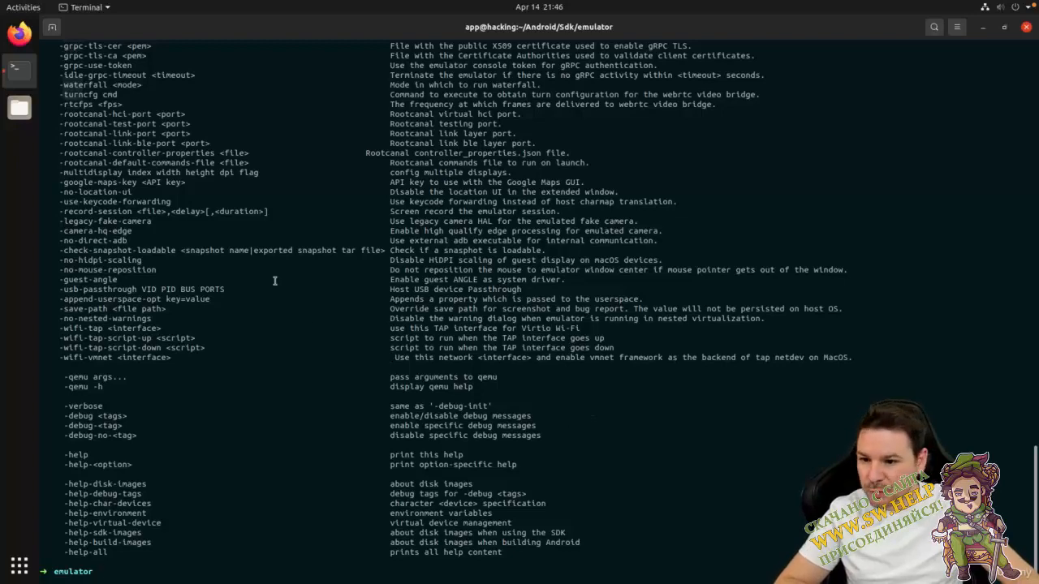
# Look through the emulator help output up to its start, examining the -camera-back and -list-avds options.
pyautogui.scroll(14, 269, 274)
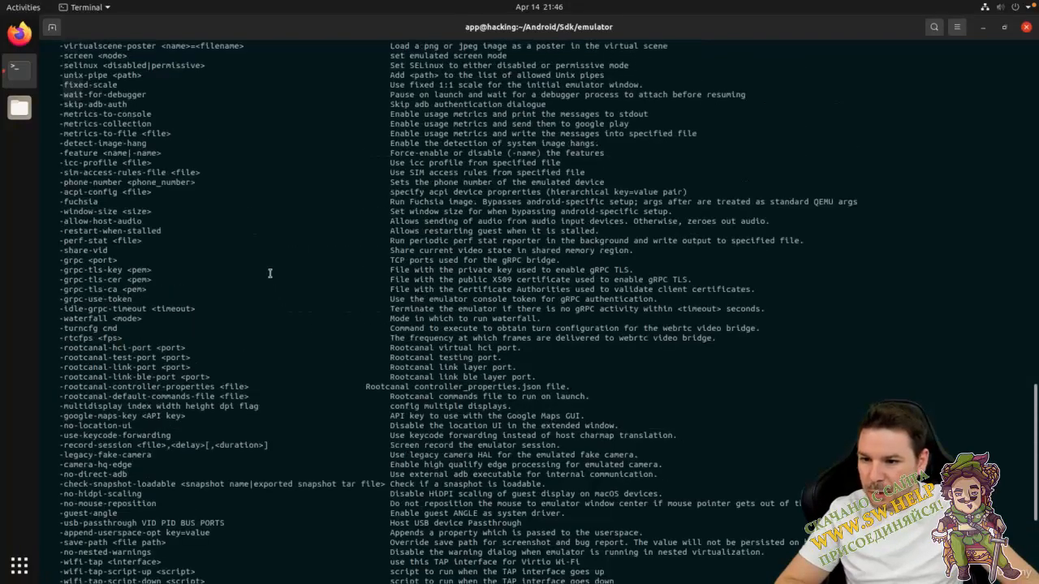
pyautogui.scroll(6, 269, 273)
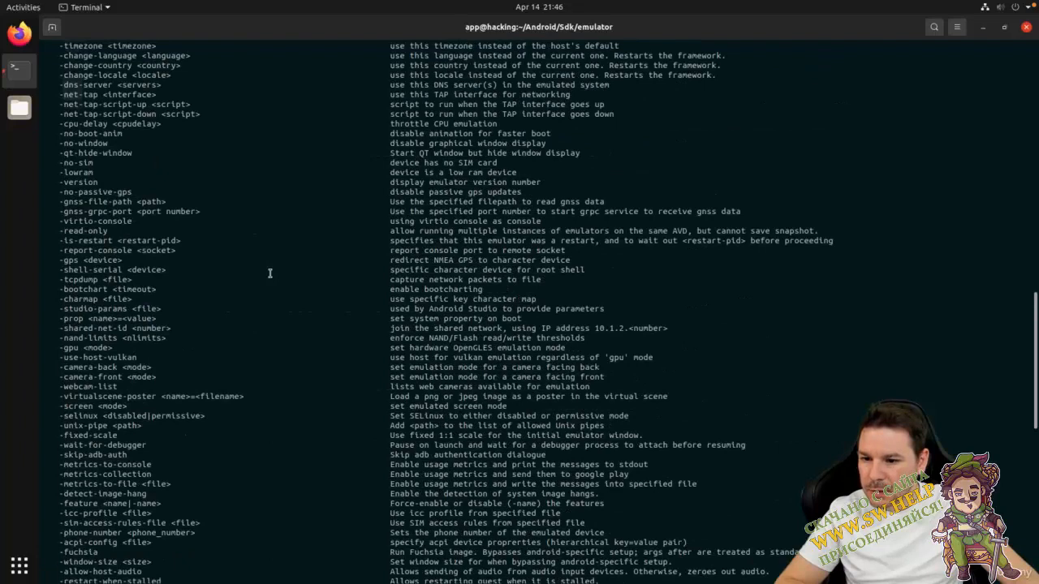
pyautogui.tripleClick(81, 366)
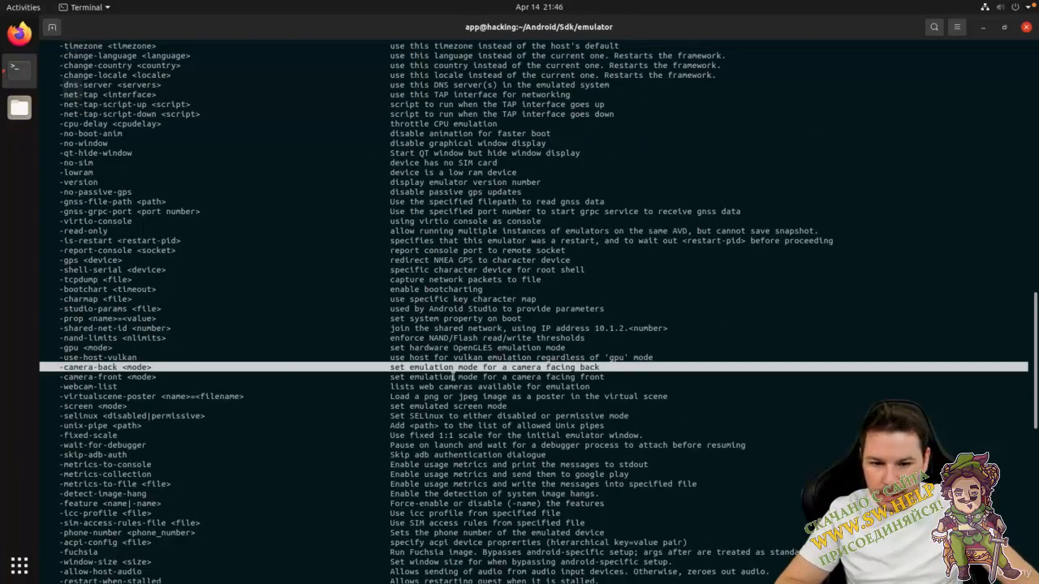
pyautogui.scroll(14, 199, 268)
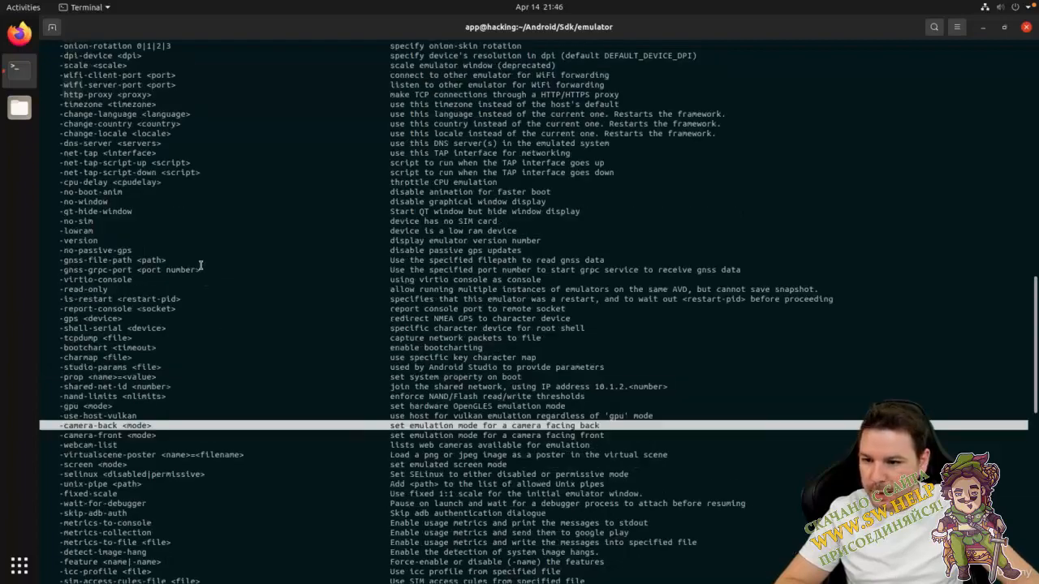
pyautogui.scroll(14, 200, 266)
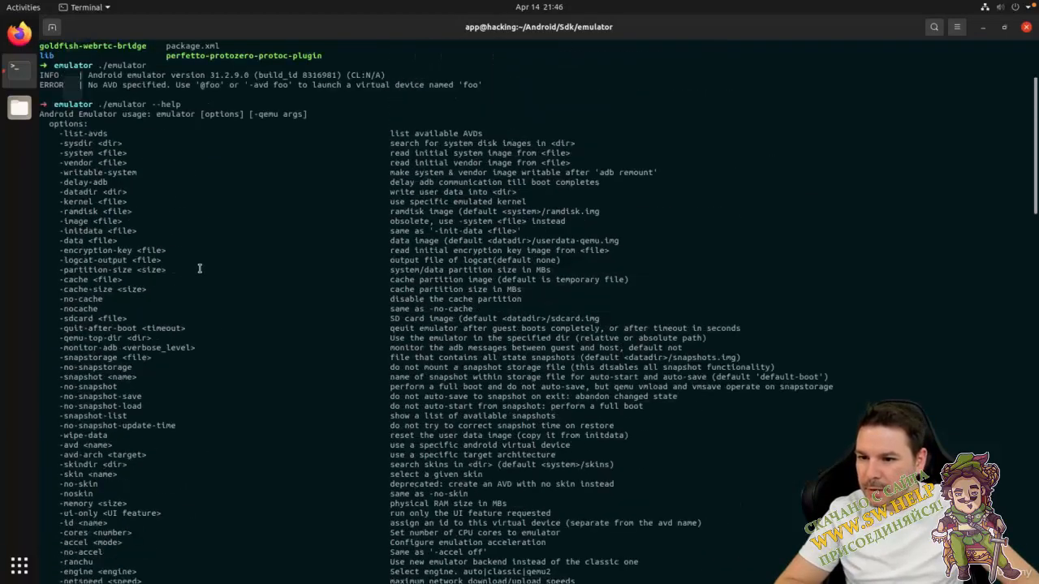
pyautogui.tripleClick(69, 133)
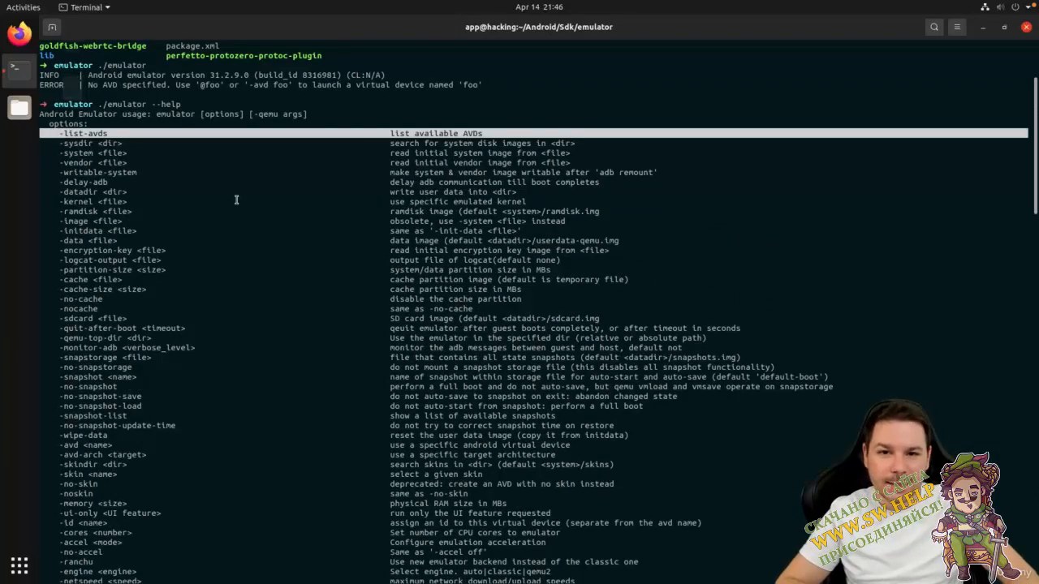
# Clear the terminal and list the available virtual devices with ./emulator -list-avds, highlighting the device name.
pyautogui.hotkey('ctrl', 'l')
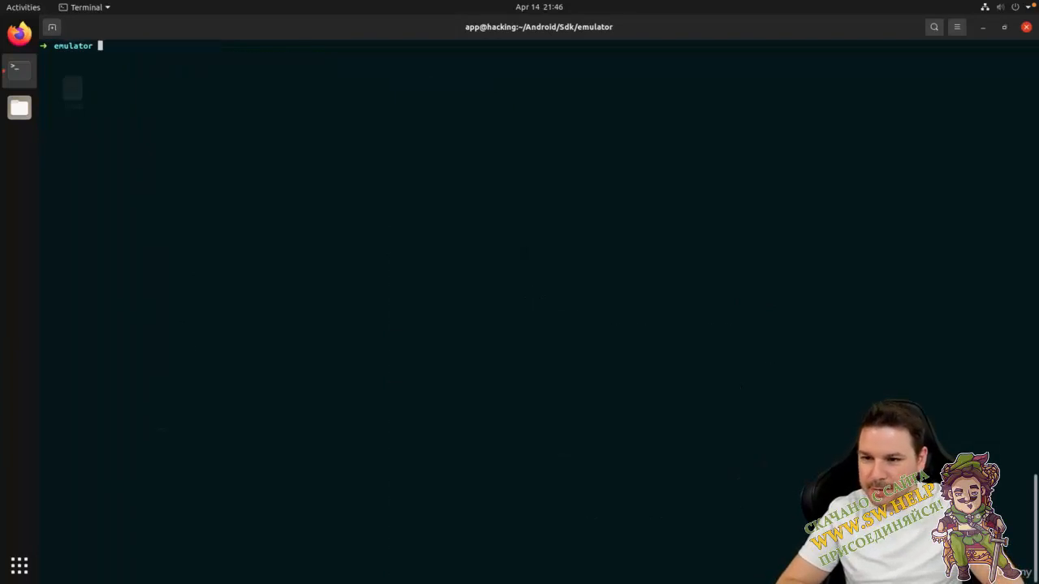
pyautogui.write('./emulator -')
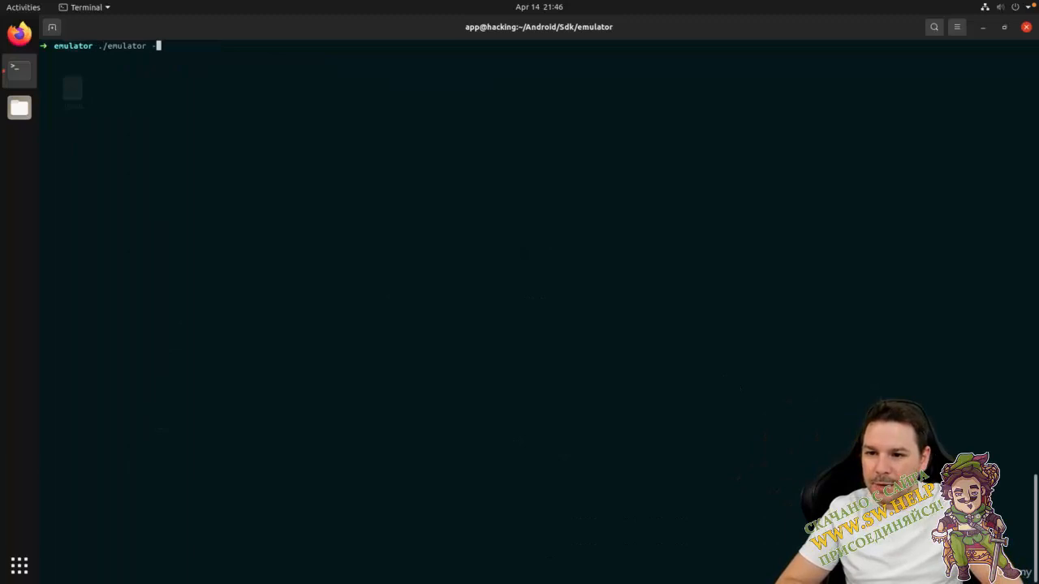
pyautogui.write('list-avds')
pyautogui.press('Return')
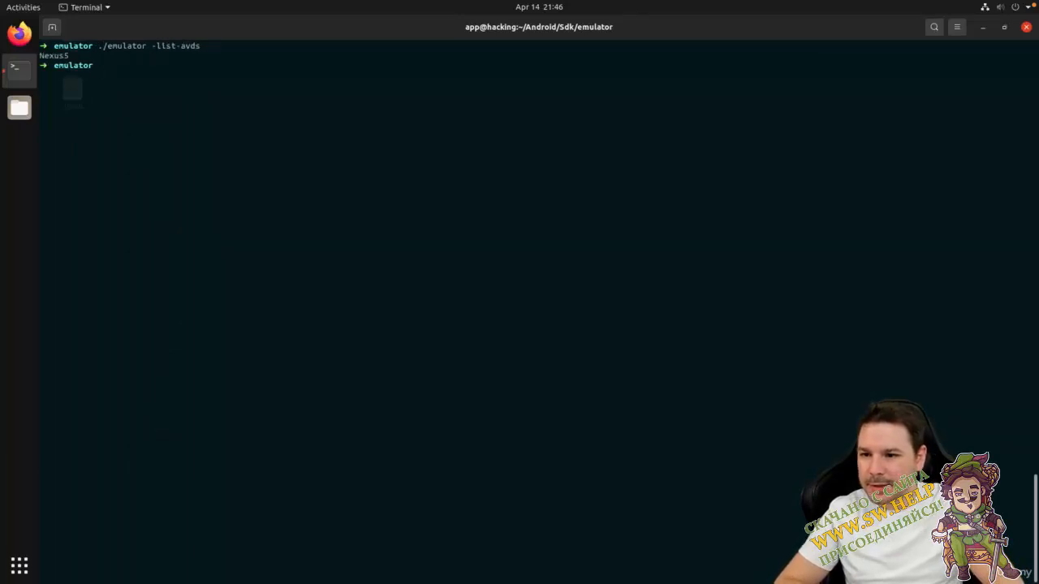
pyautogui.doubleClick(54, 55)
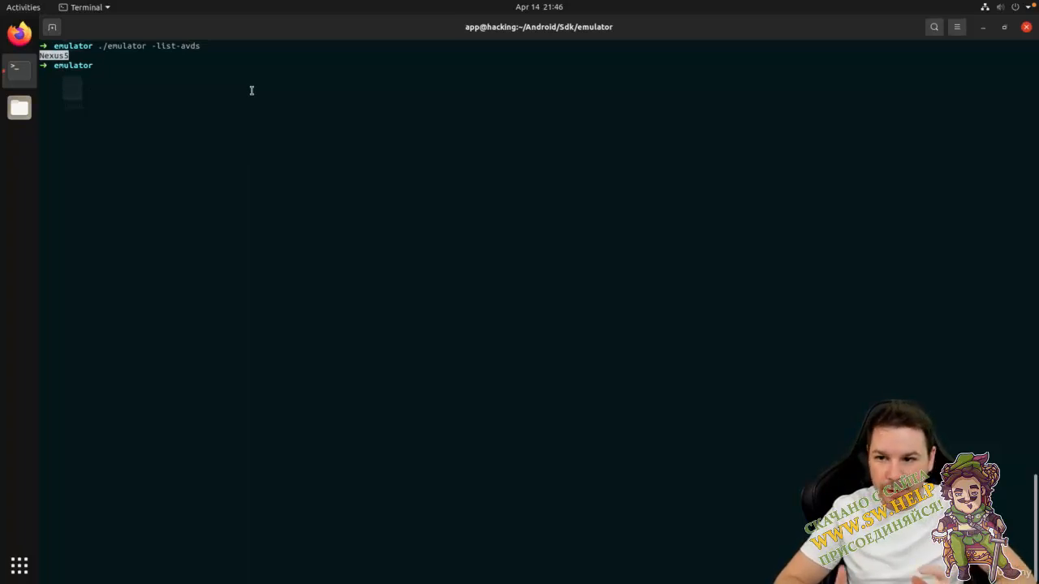
# Print the working directory with pwd and highlight the emulator command, the device name and the directory path.
pyautogui.write('pwd')
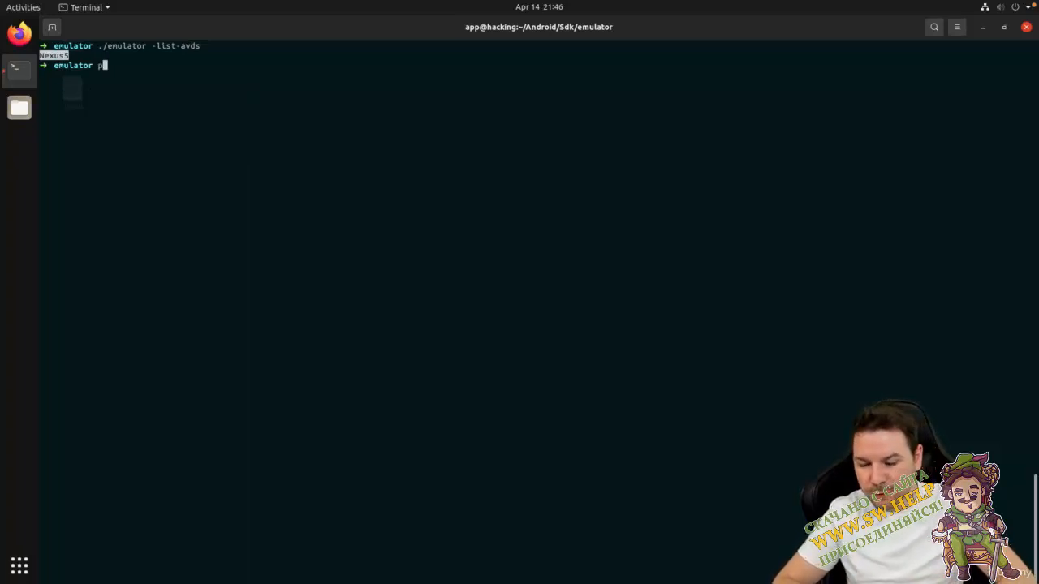
pyautogui.press('Return')
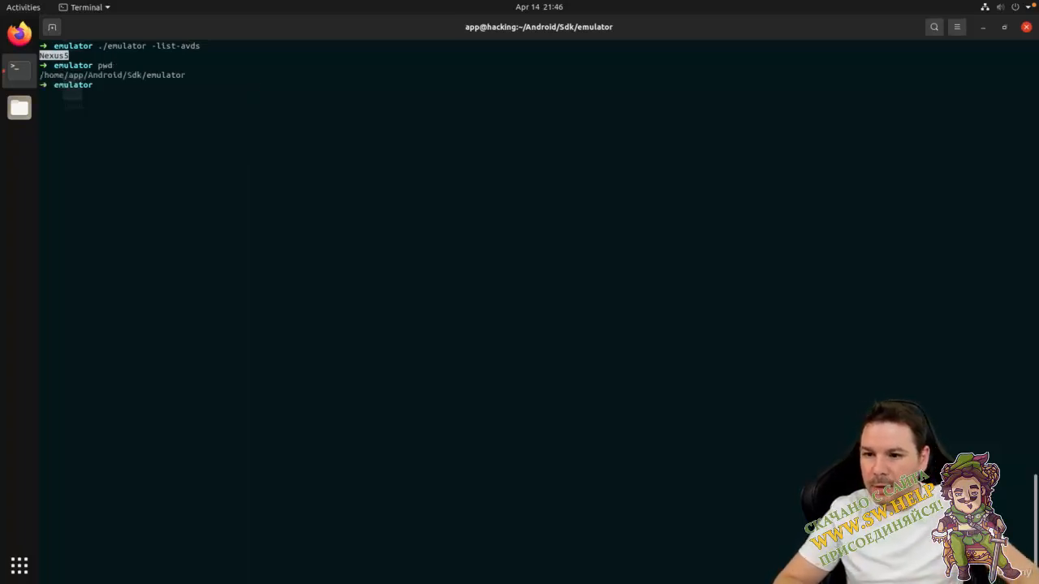
pyautogui.doubleClick(127, 47)
pyautogui.doubleClick(63, 56)
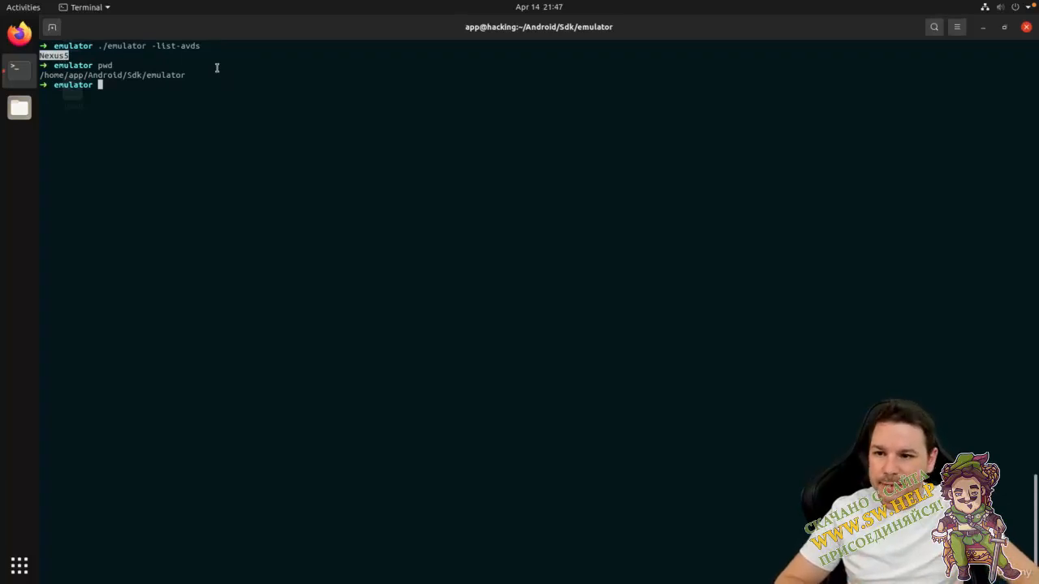
pyautogui.doubleClick(176, 74)
# List the emulator directory's files and highlight the emulator executable, its directory path and the device name.
pyautogui.write('ls')
pyautogui.press('Return')
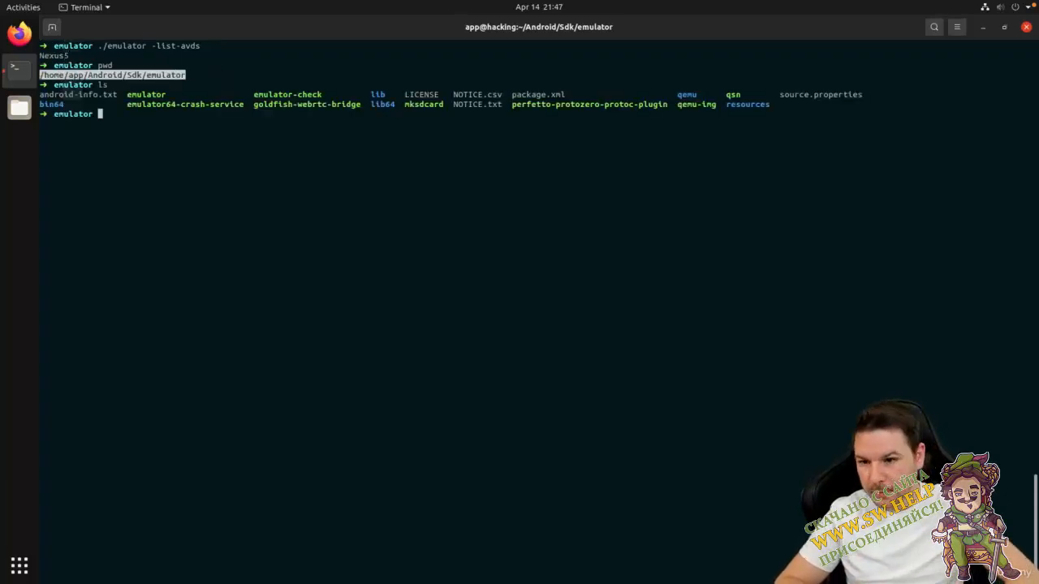
pyautogui.doubleClick(148, 95)
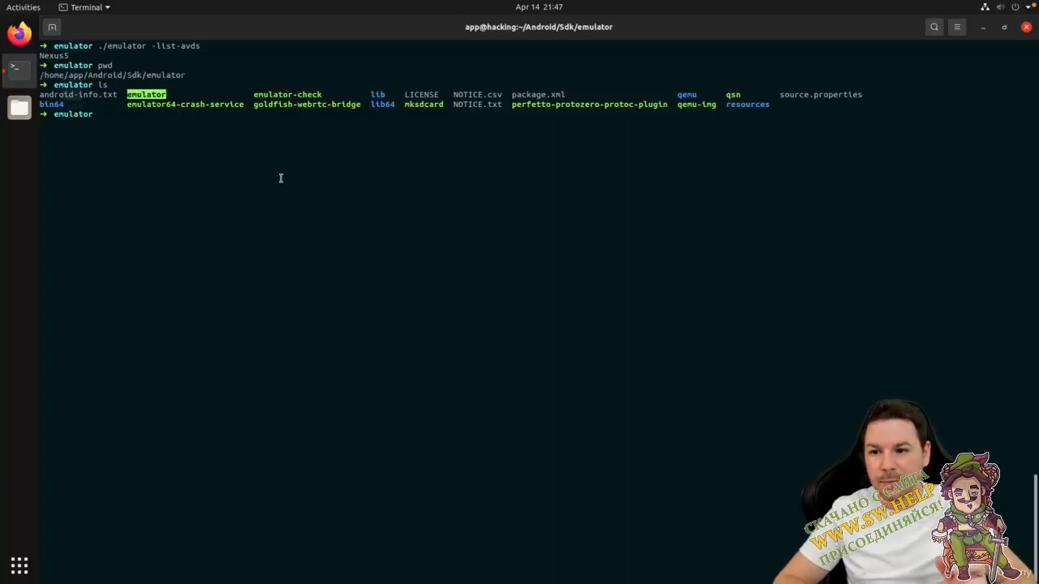
pyautogui.doubleClick(143, 75)
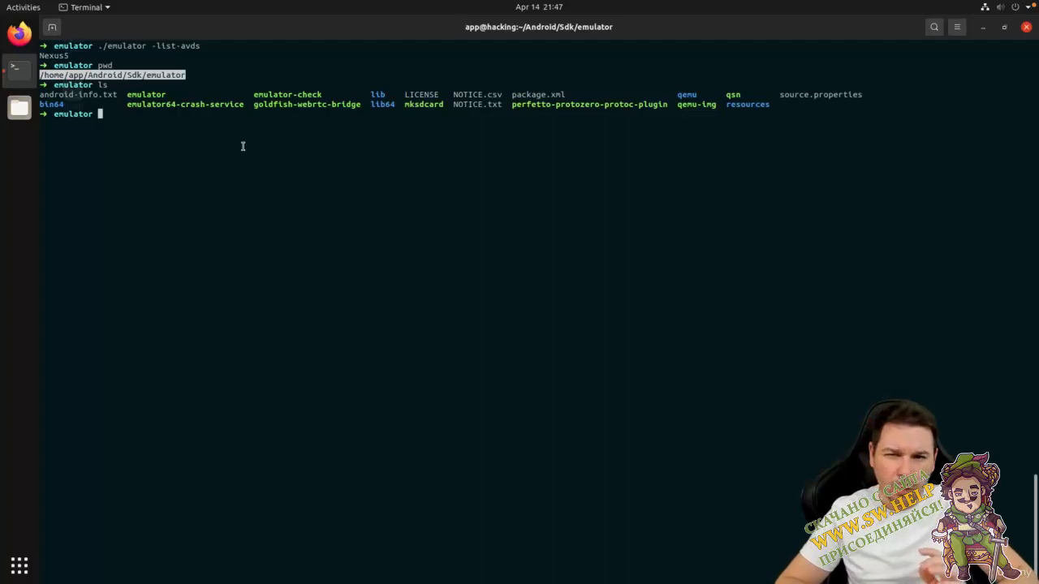
pyautogui.doubleClick(68, 54)
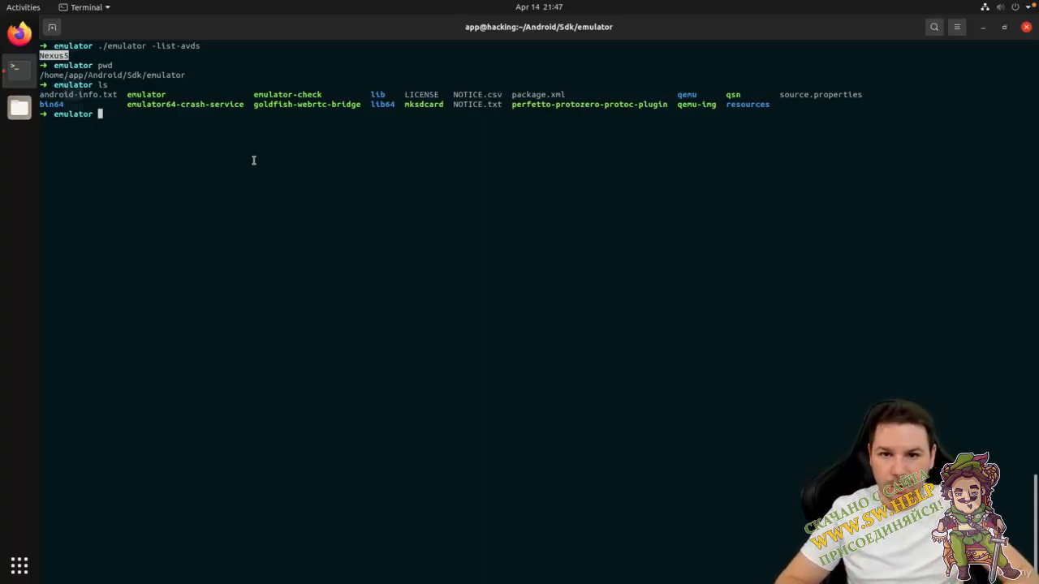
# Restore the terminal window to its smaller size, print the working directory with pwd and select the resulting path.
pyautogui.doubleClick(292, 32)
pyautogui.write('pwd')
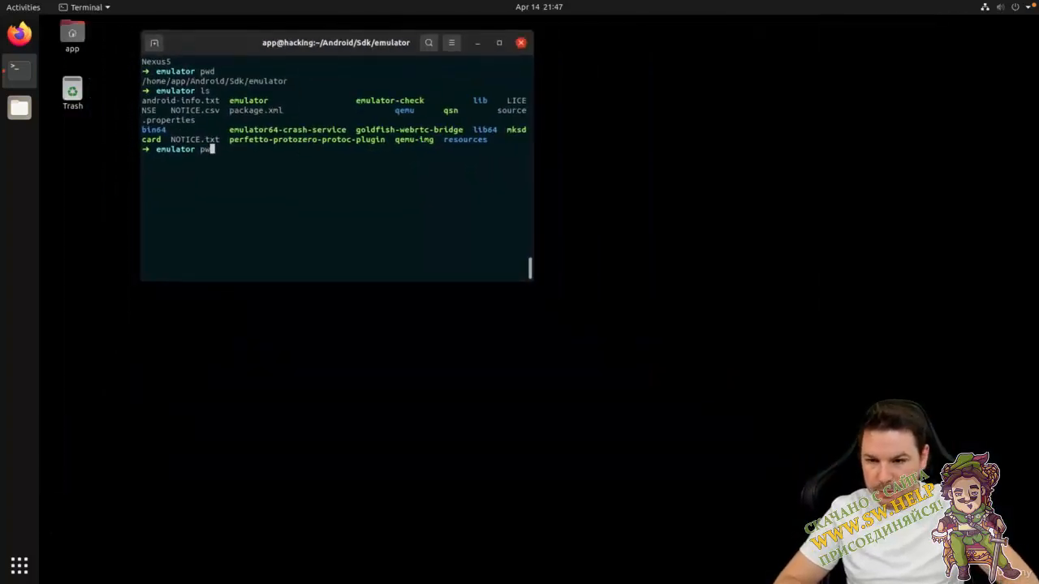
pyautogui.press('Return')
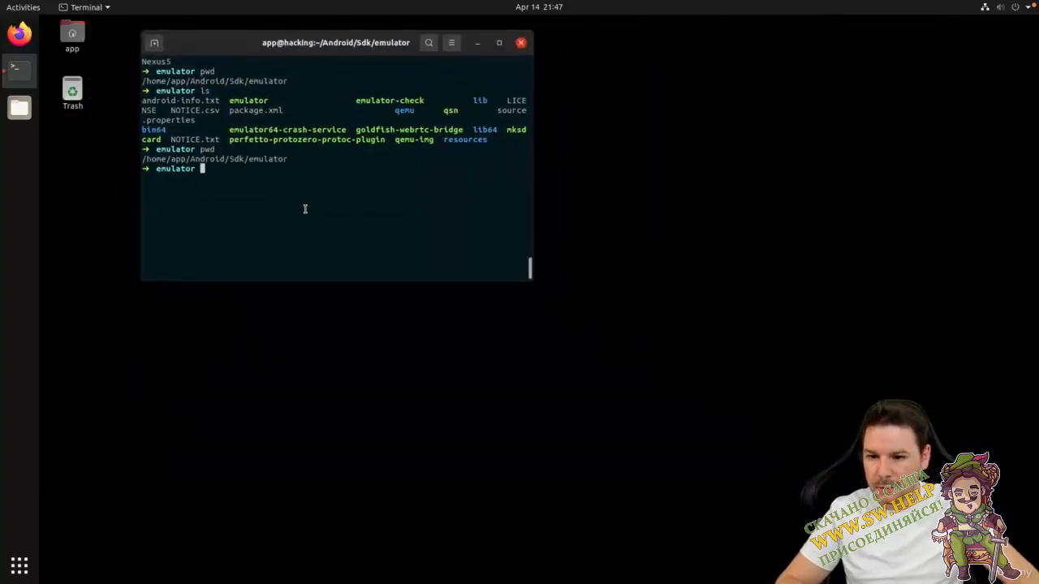
pyautogui.doubleClick(240, 161)
# Open a second terminal window and open ~/.zshrc in vim.
pyautogui.hotkey('ctrl', 'alt', 't')
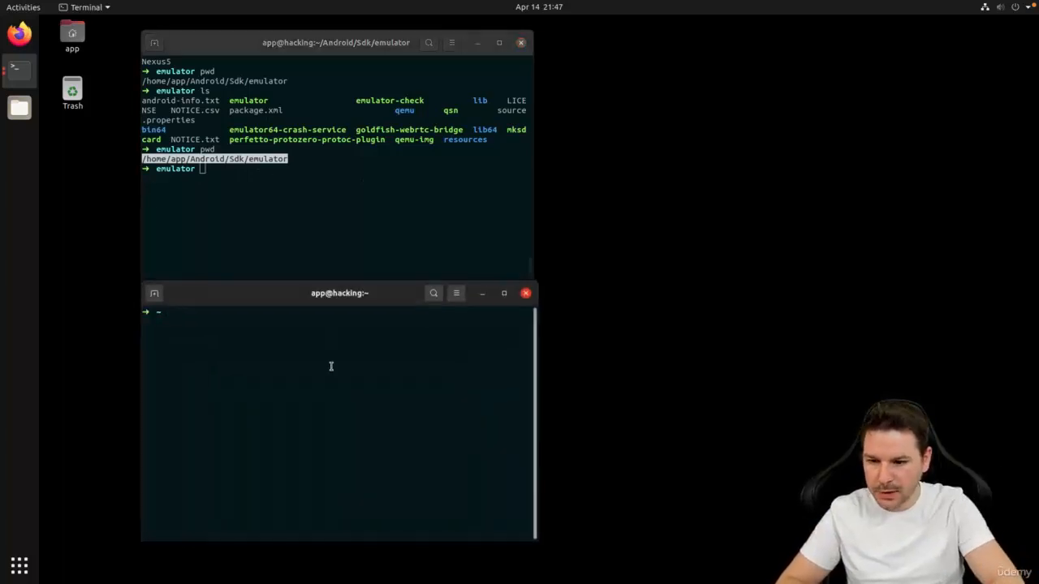
pyautogui.write('vim ~/.')
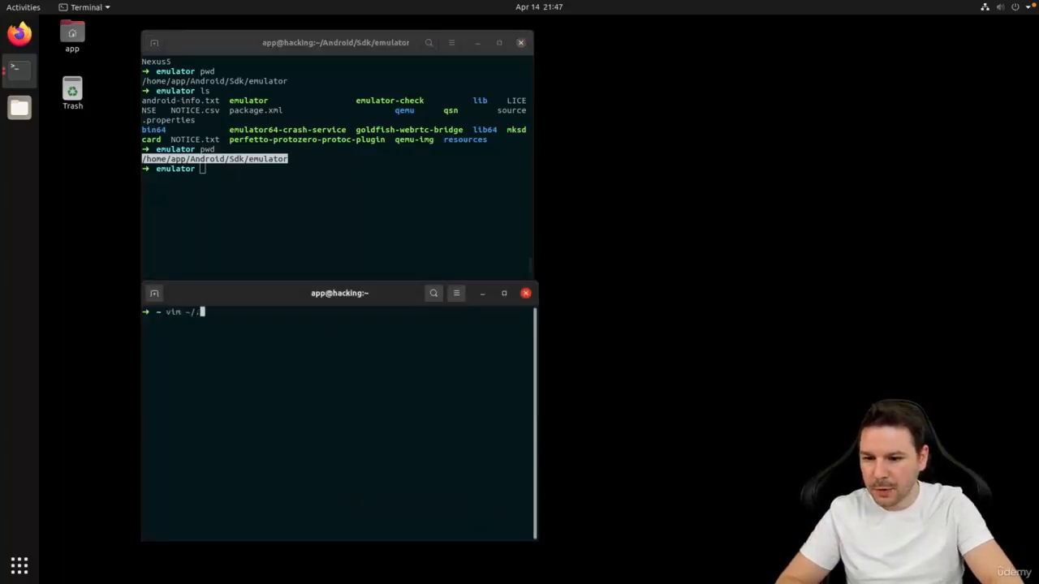
pyautogui.write('zshrc')
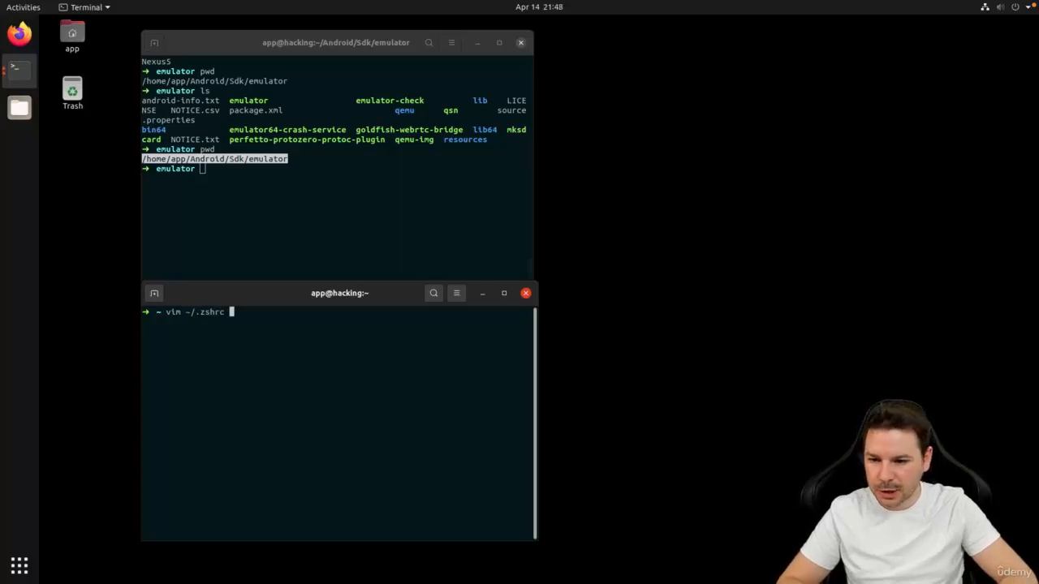
pyautogui.press('Return')
pyautogui.scroll(4, 337, 162)
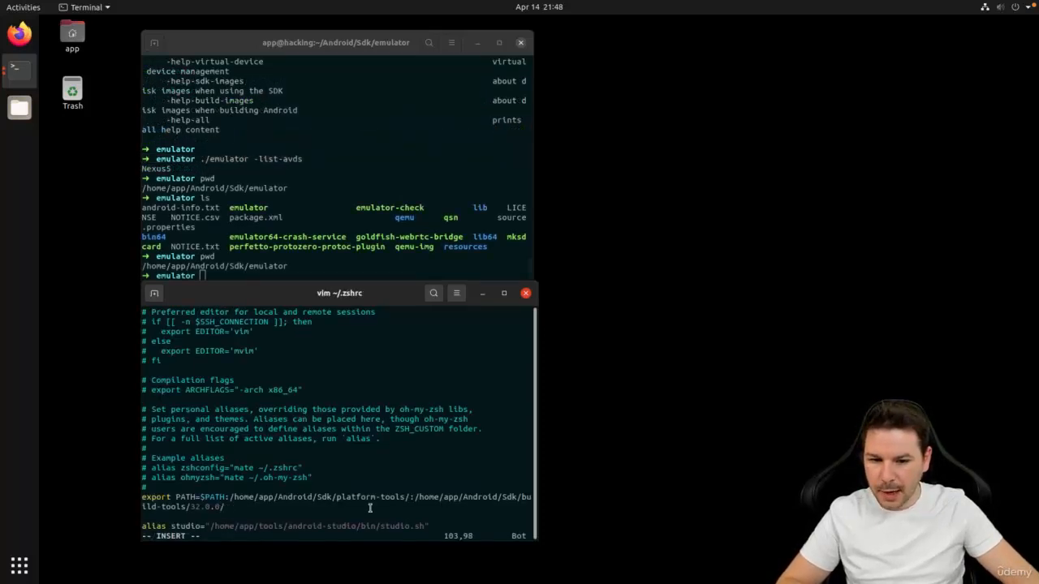
# Add four blank lines below the studio alias at the end of the file and return to the export PATH line.
pyautogui.press('Down')
pyautogui.press('Down')
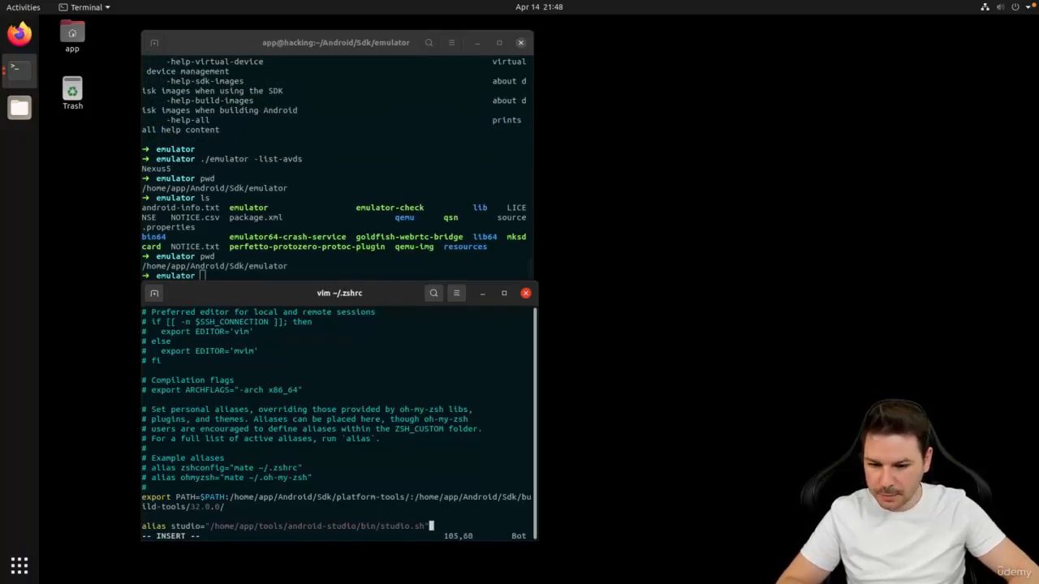
pyautogui.press('Return')
pyautogui.press('Return')
pyautogui.press('Return')
pyautogui.press('Return')
pyautogui.press('Up')
pyautogui.press('Up')
pyautogui.press('Up')
pyautogui.press('Up')
pyautogui.press('Up')
pyautogui.press('Up')
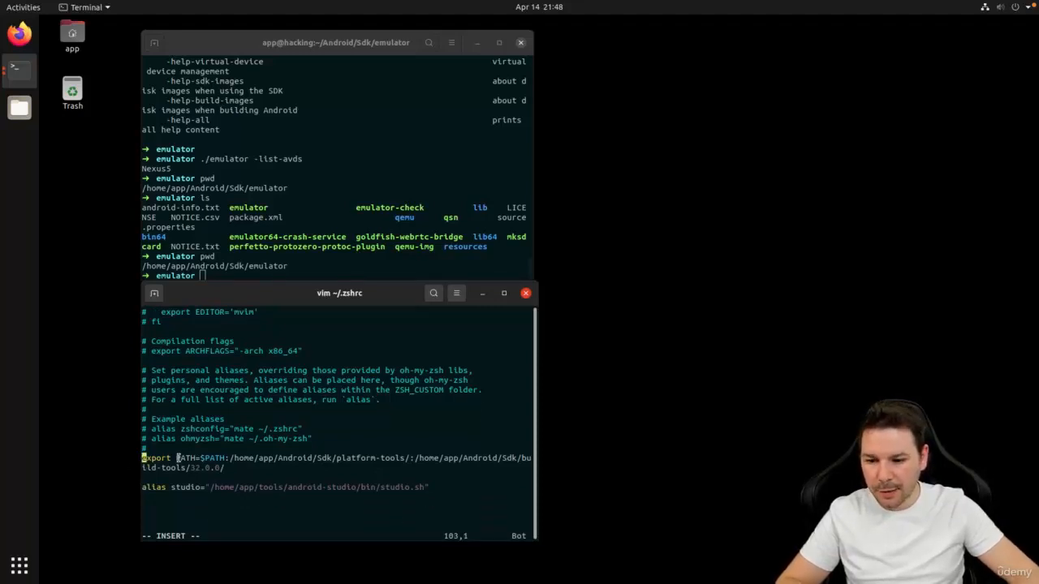
# Highlight the PATH variable and platform-tools path in the export line, and the emulator directory path and executable in the other terminal.
pyautogui.doubleClick(214, 457)
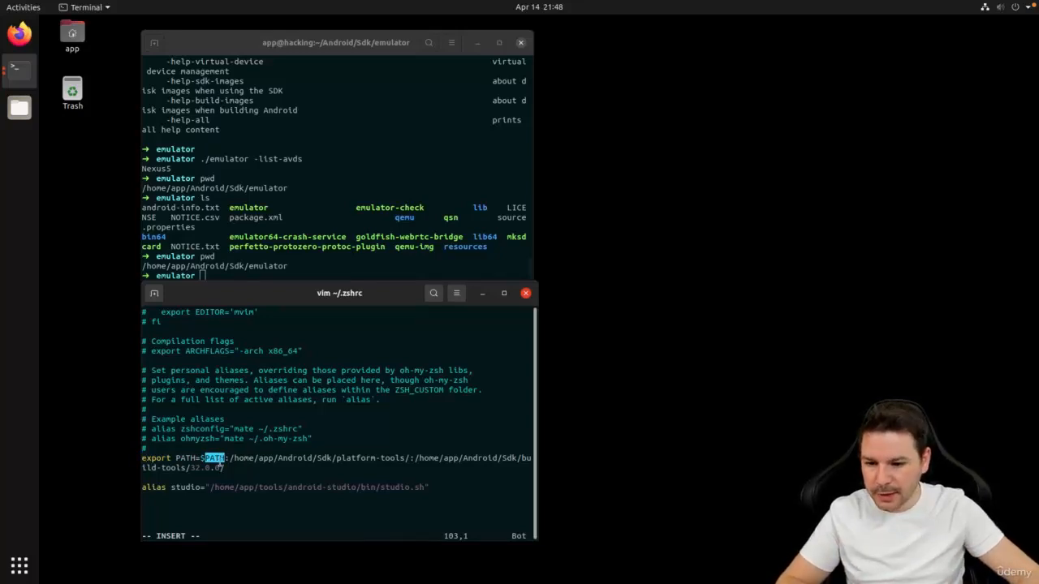
pyautogui.click(471, 463)
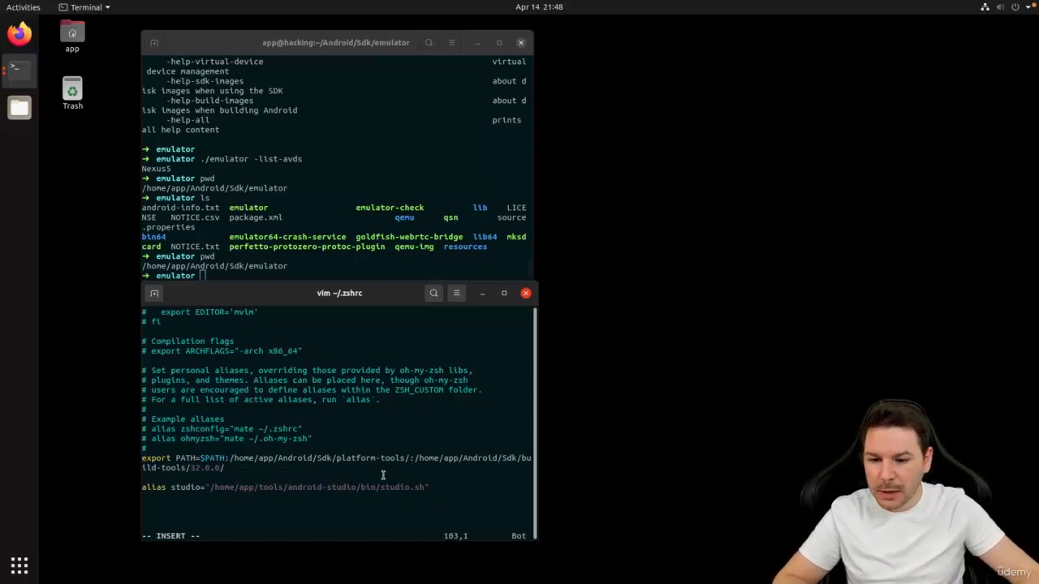
pyautogui.moveTo(228, 458); pyautogui.dragTo(403, 464)
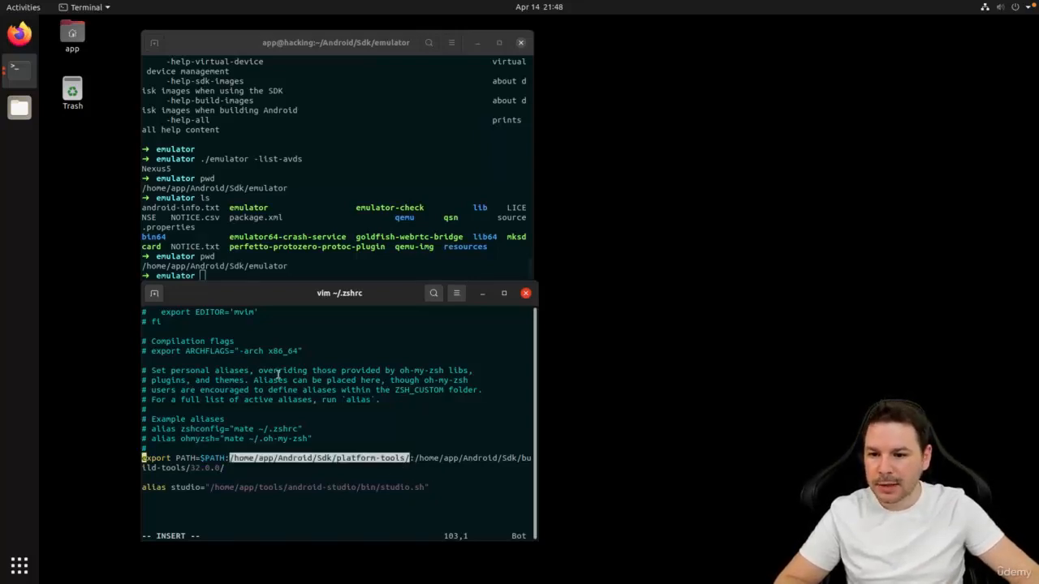
pyautogui.click(236, 266)
pyautogui.doubleClick(235, 267)
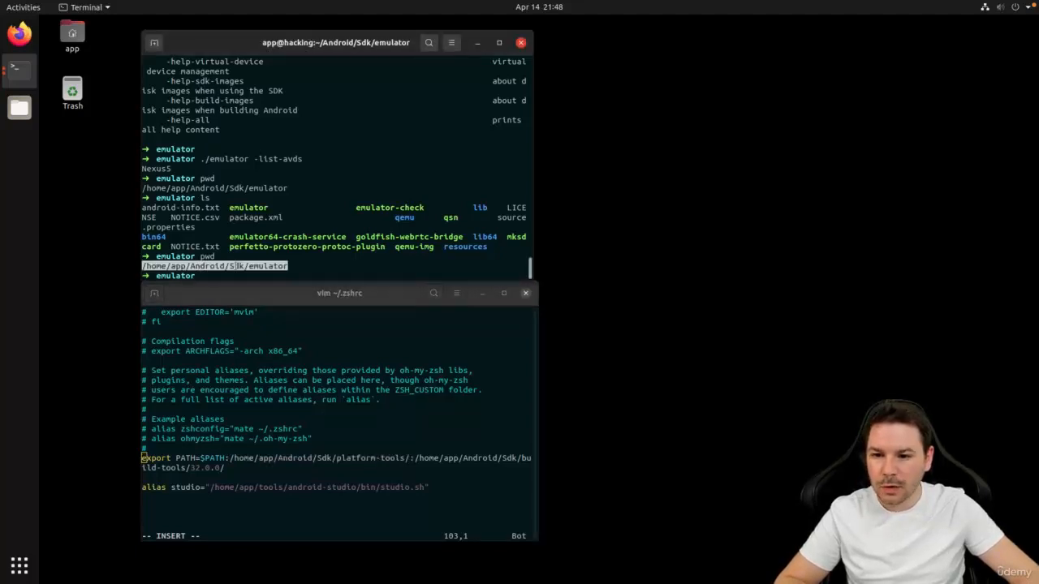
pyautogui.doubleClick(240, 207)
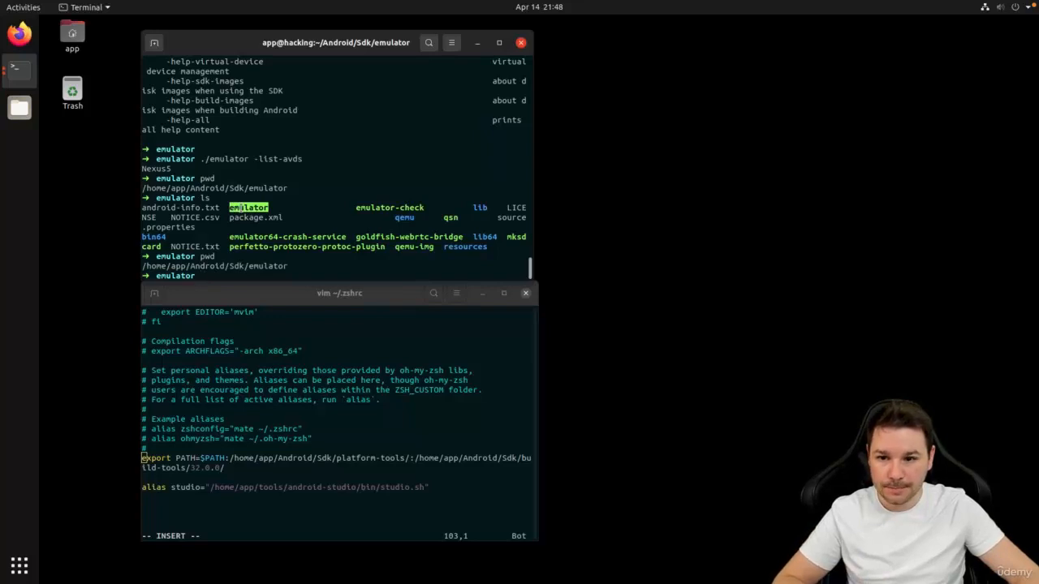
# Copy the path /home/app/Android/Sdk/emulator from the pwd output and append it, after a colon, to the export PATH line in ~/.zshrc.
pyautogui.doubleClick(247, 267)
pyautogui.rightClick(247, 270)
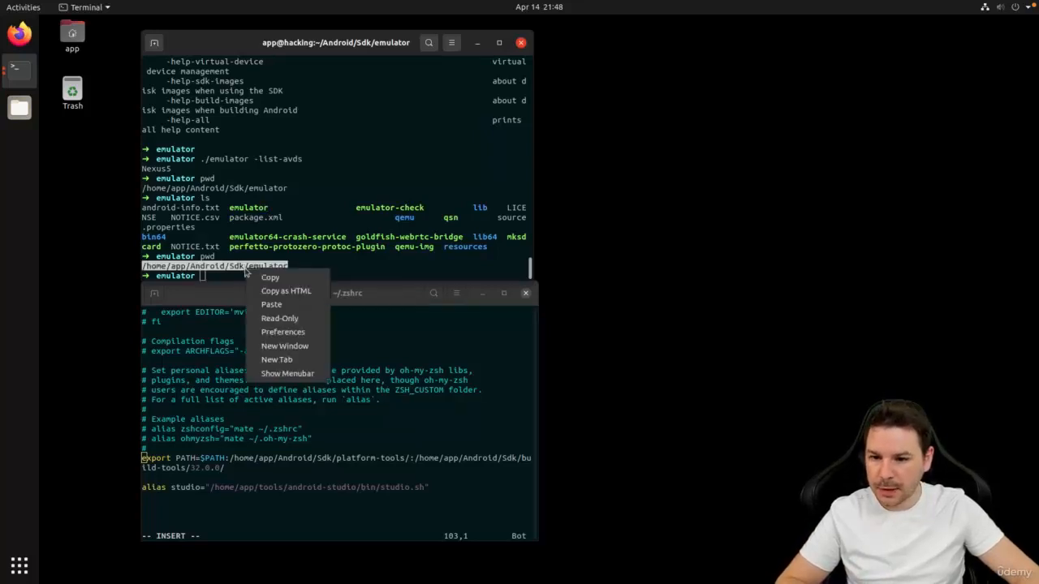
pyautogui.click(261, 278)
pyautogui.click(381, 410)
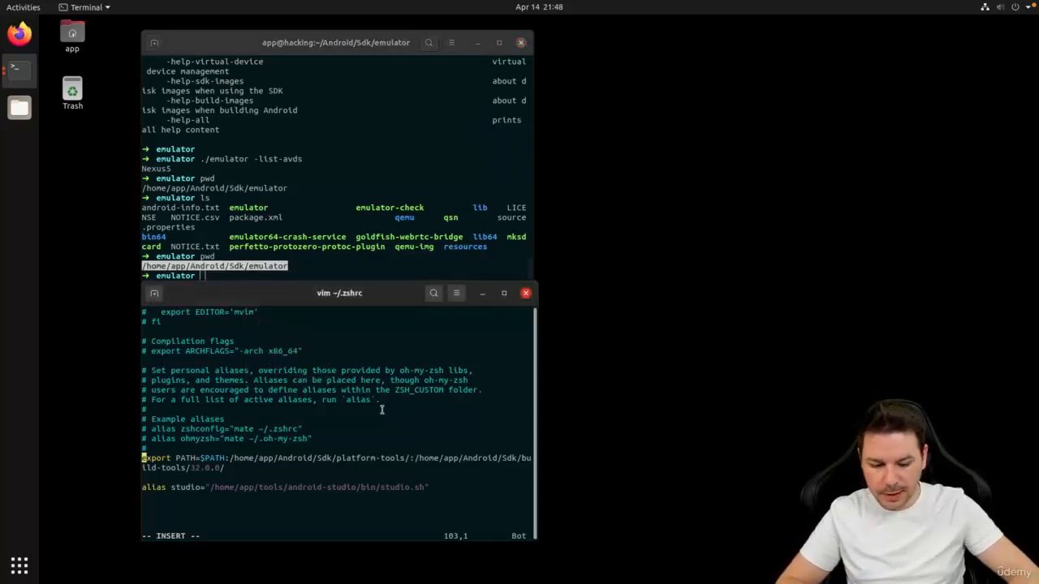
pyautogui.press('End')
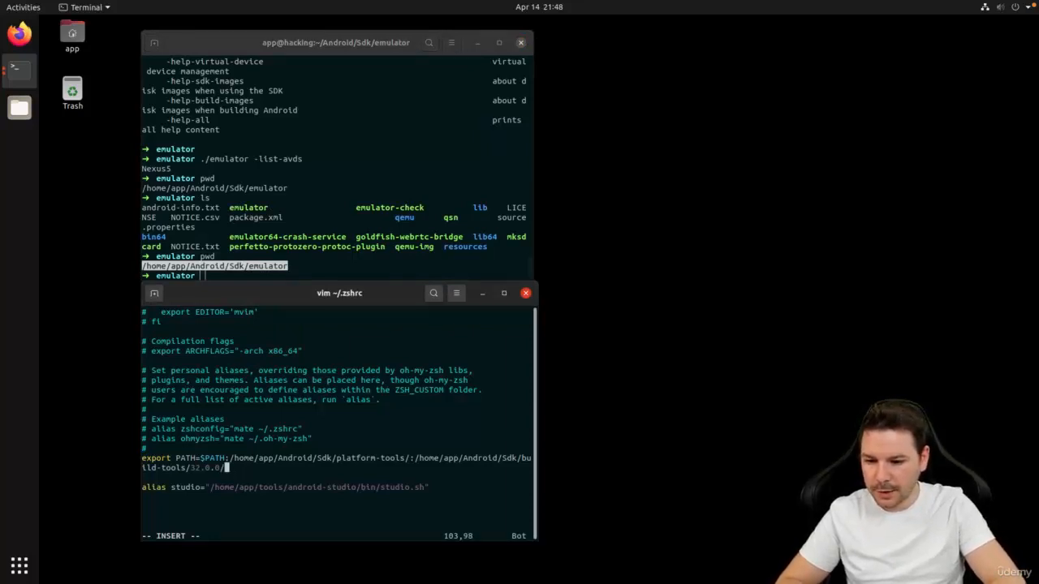
pyautogui.write(':')
pyautogui.hotkey('ctrl', 'shift', 'v')
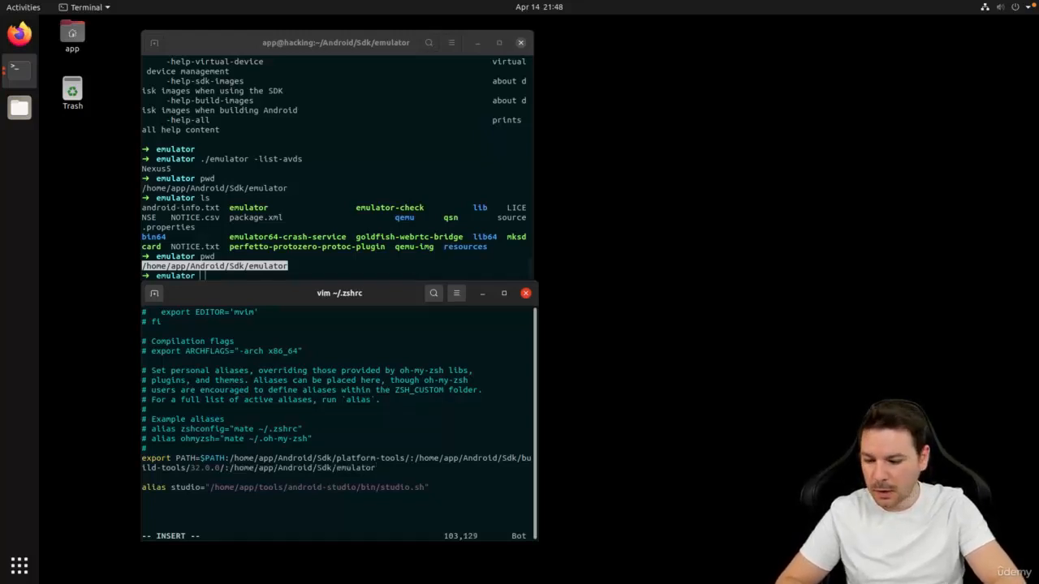
# Save ~/.zshrc and quit vim with :wq.
pyautogui.press('Escape')
pyautogui.write(':')
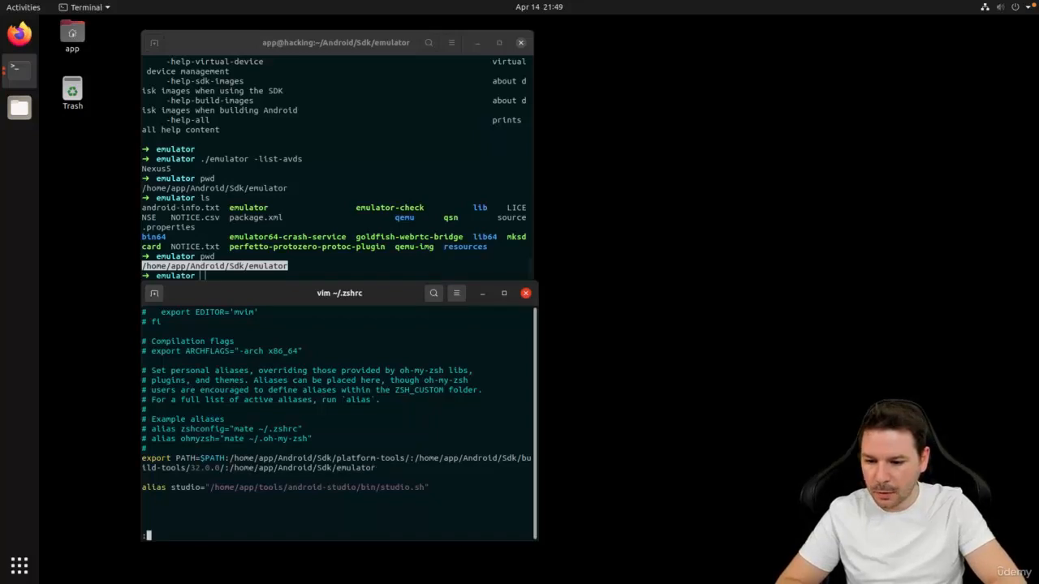
pyautogui.write('wq')
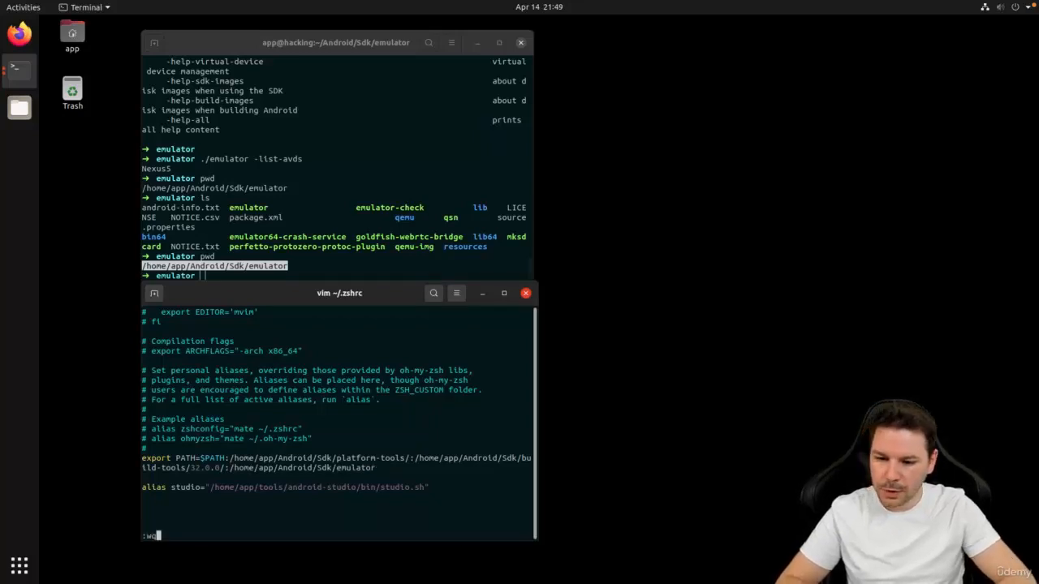
pyautogui.press('Return')
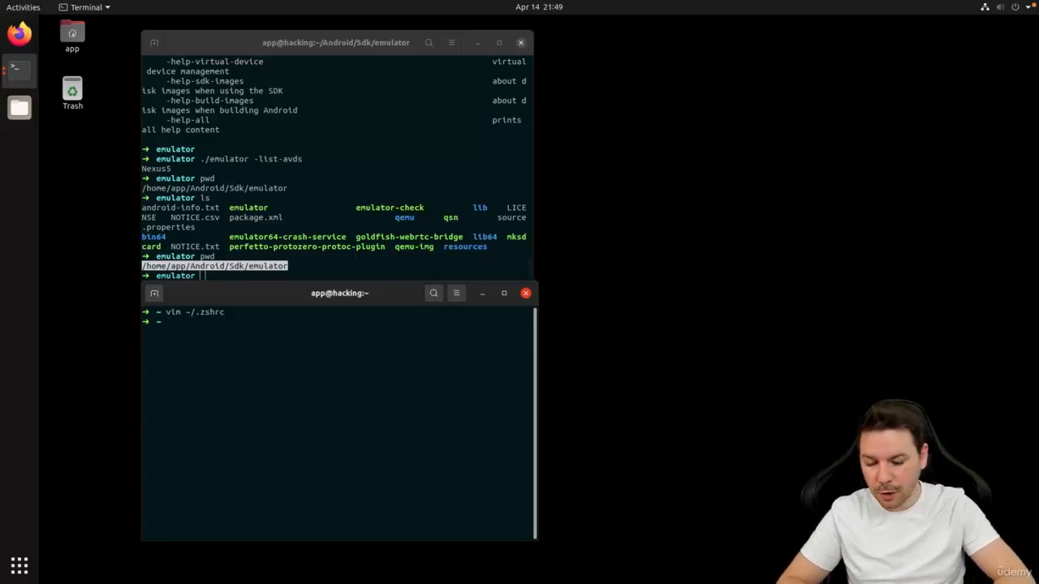
# Test the emulator command in the current shell and again in a newly opened terminal window.
pyautogui.write('emula')
pyautogui.write('tor')
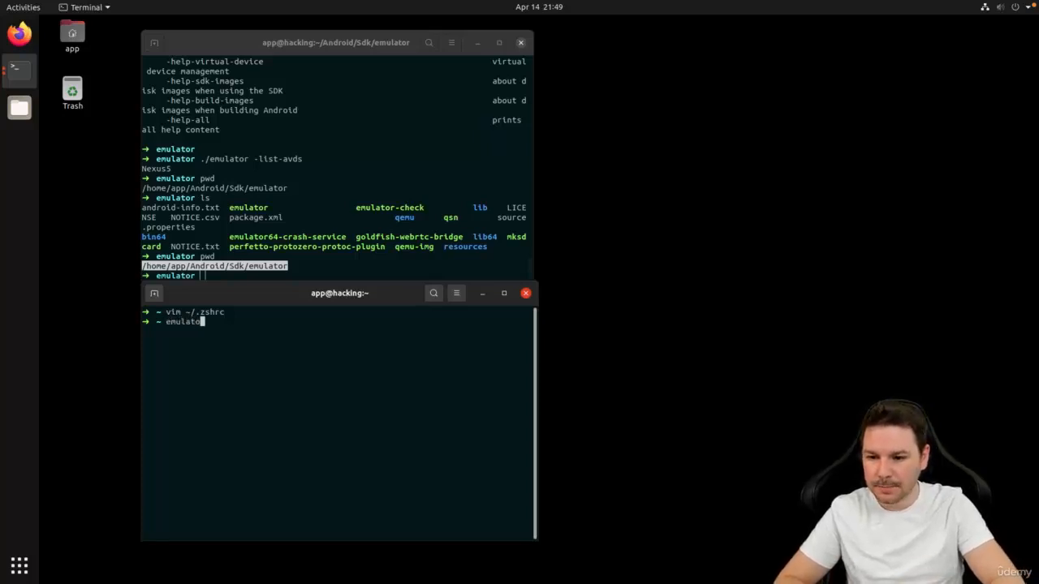
pyautogui.press('Return')
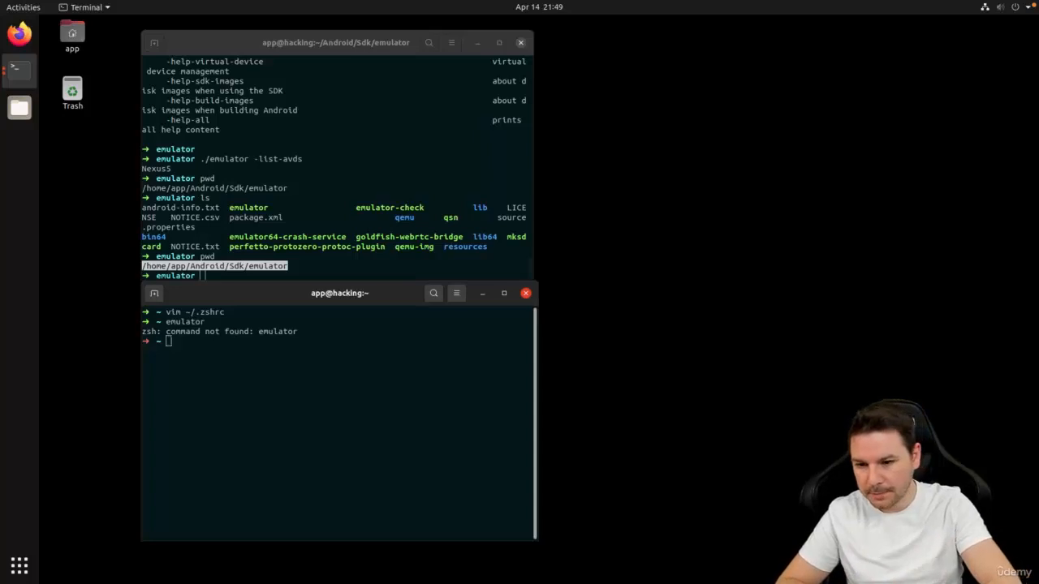
pyautogui.hotkey('ctrl', 'alt', 't')
pyautogui.write('emulator')
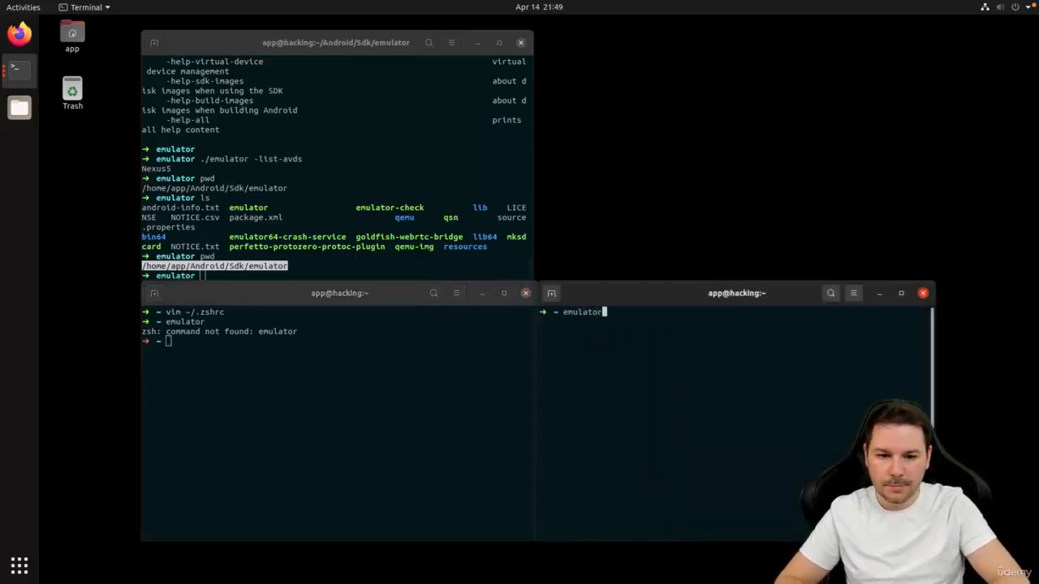
pyautogui.press('Return')
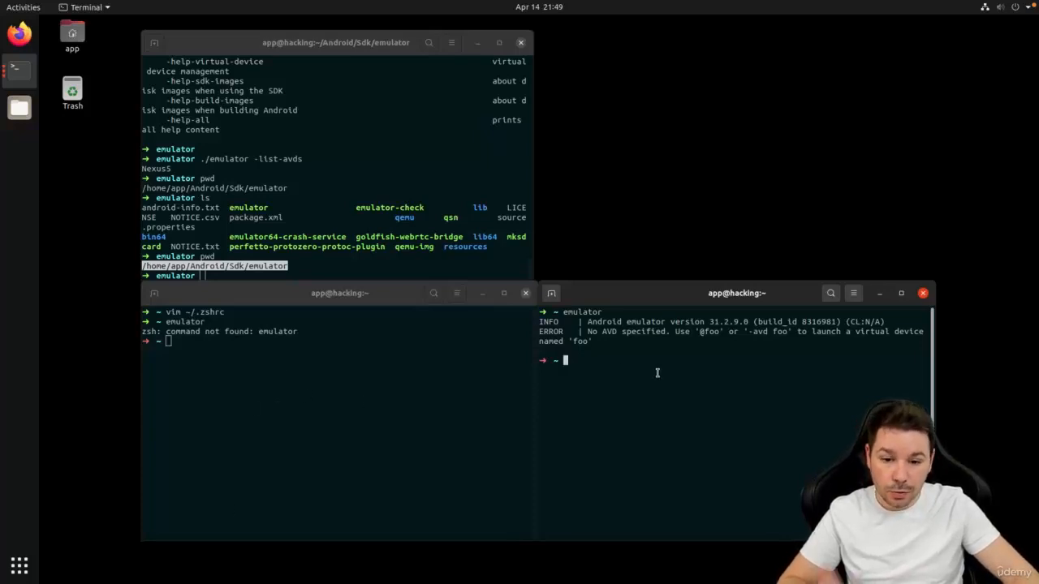
# Reload the configuration with source ~/.zshrc in the terminal used for vim and run emulator there again.
pyautogui.click(398, 378)
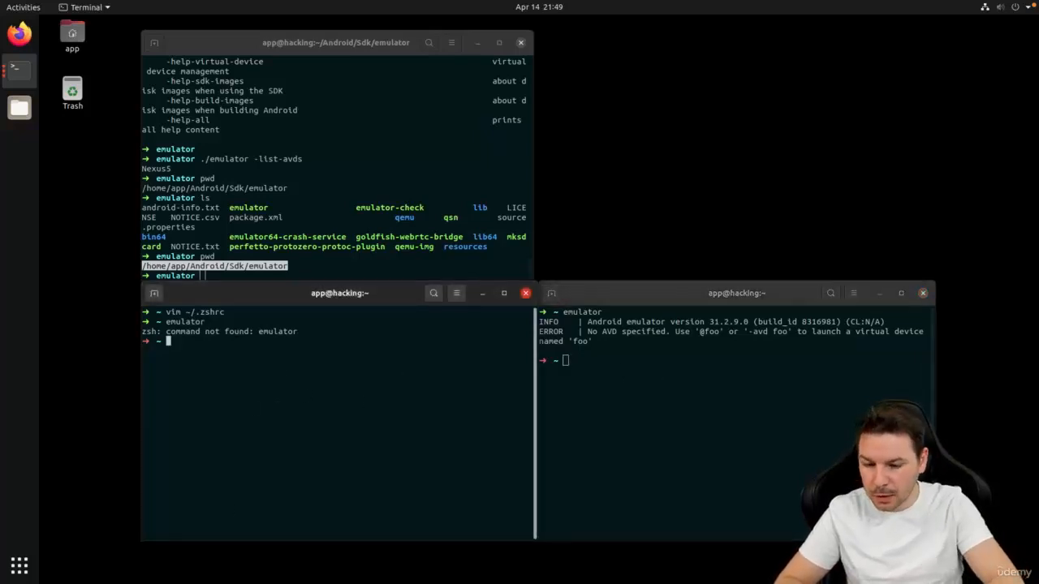
pyautogui.write('source ~/.z')
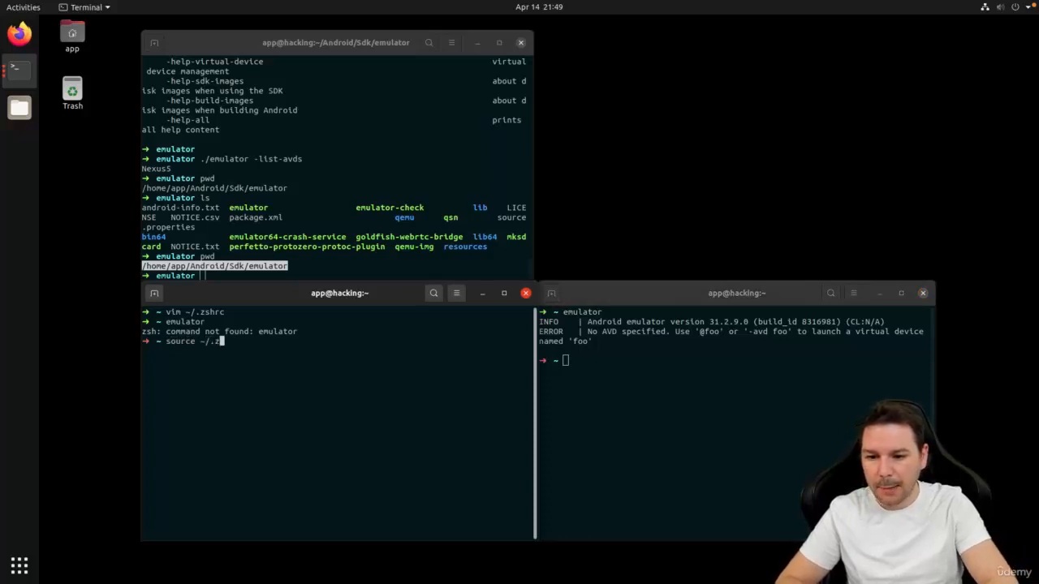
pyautogui.write('shrc')
pyautogui.press('Return')
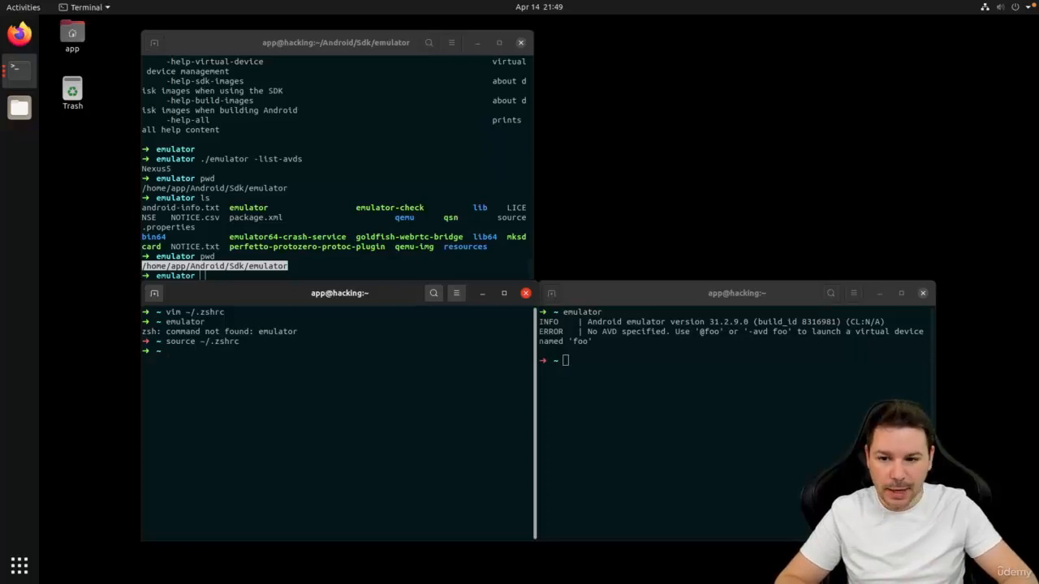
pyautogui.write('emu')
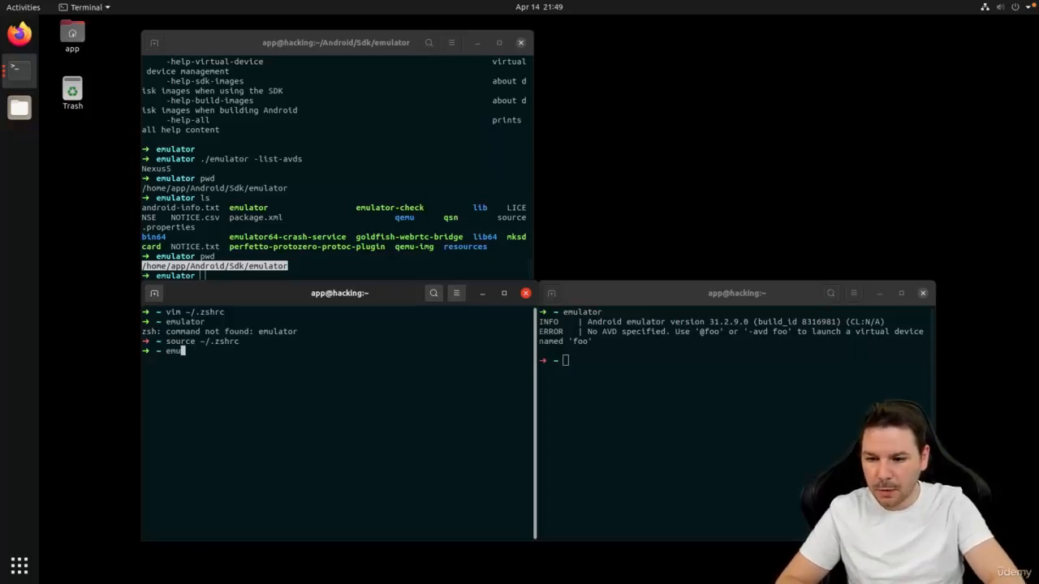
pyautogui.write('lator')
pyautogui.press('Return')
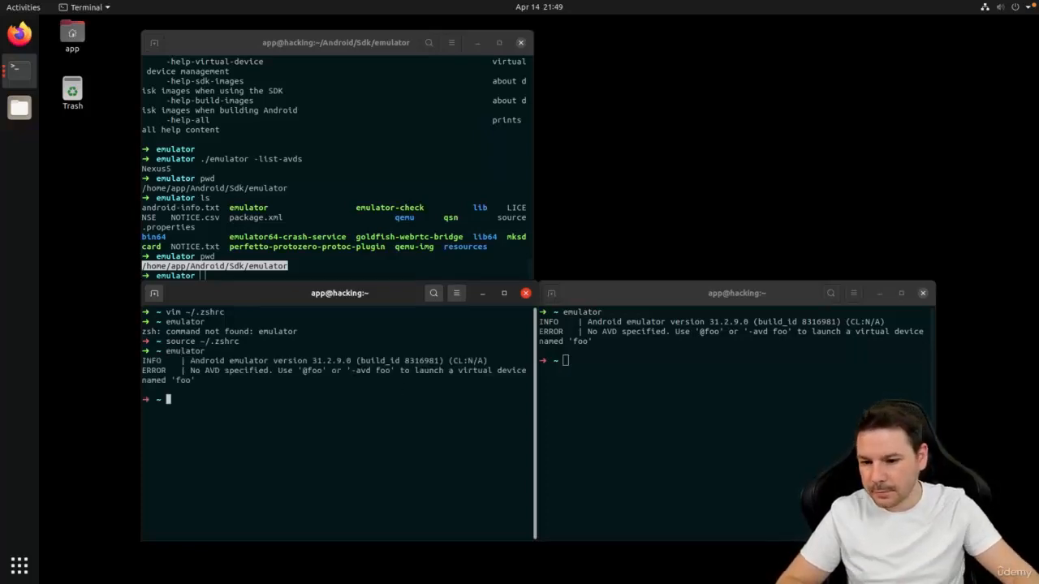
# Close the other two terminal windows and tile the remaining one to the left half of the desktop.
pyautogui.click(520, 42)
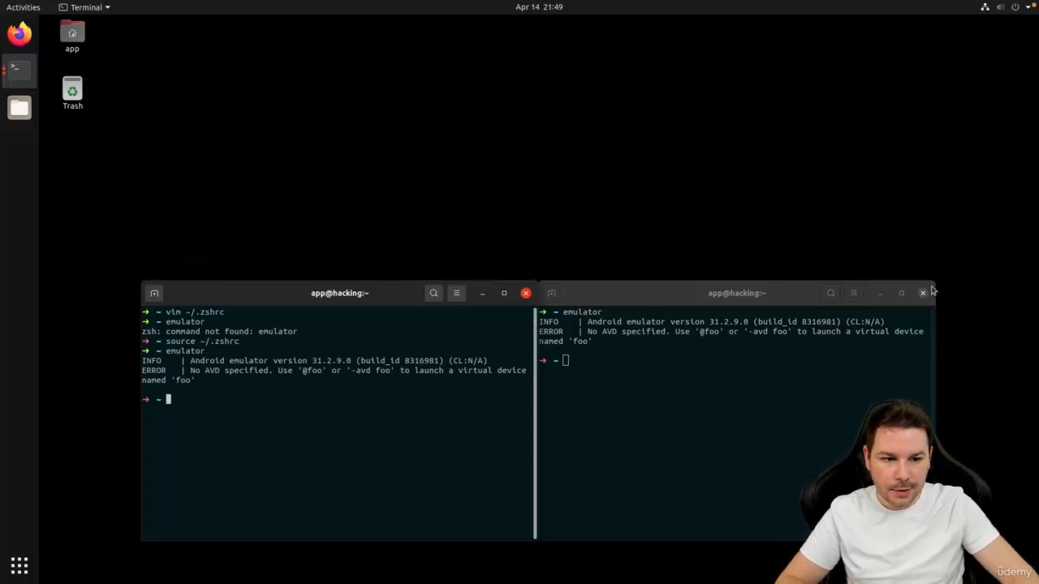
pyautogui.click(923, 292)
pyautogui.press('super+Left')
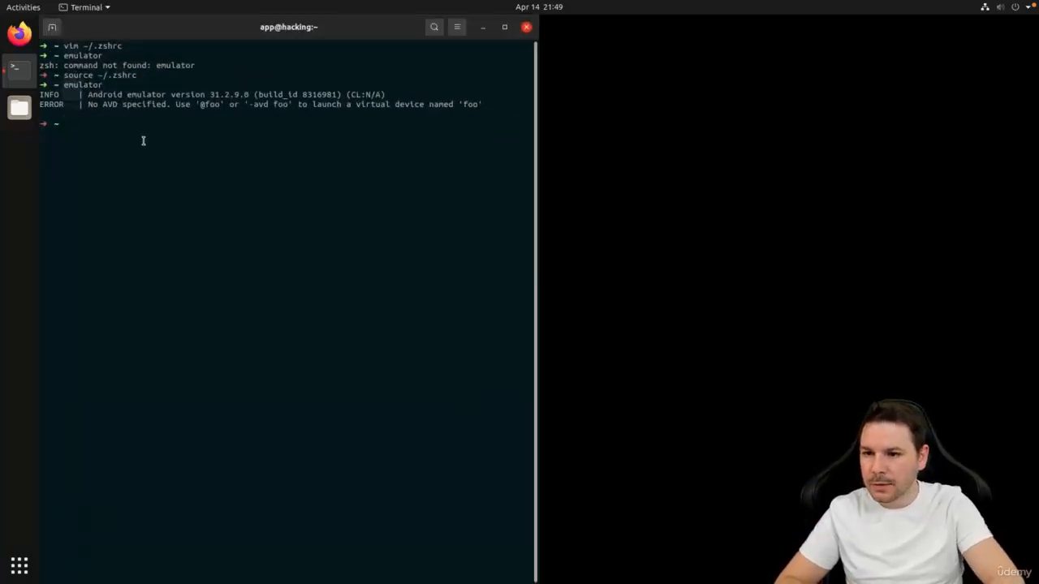
# List the available virtual devices from the home directory with emulator -list-avds.
pyautogui.write('emulator')
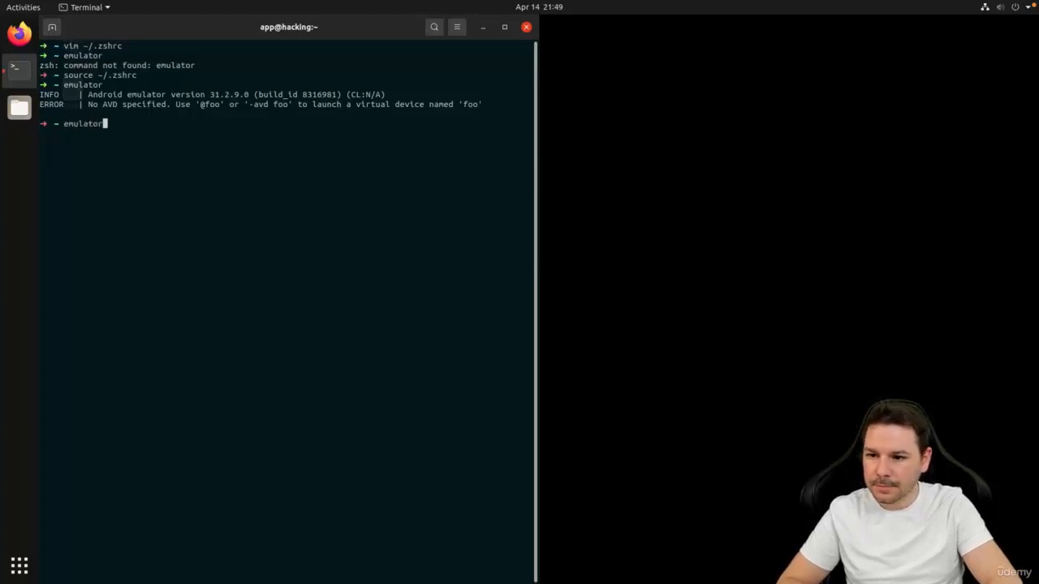
pyautogui.write(' -list-avds')
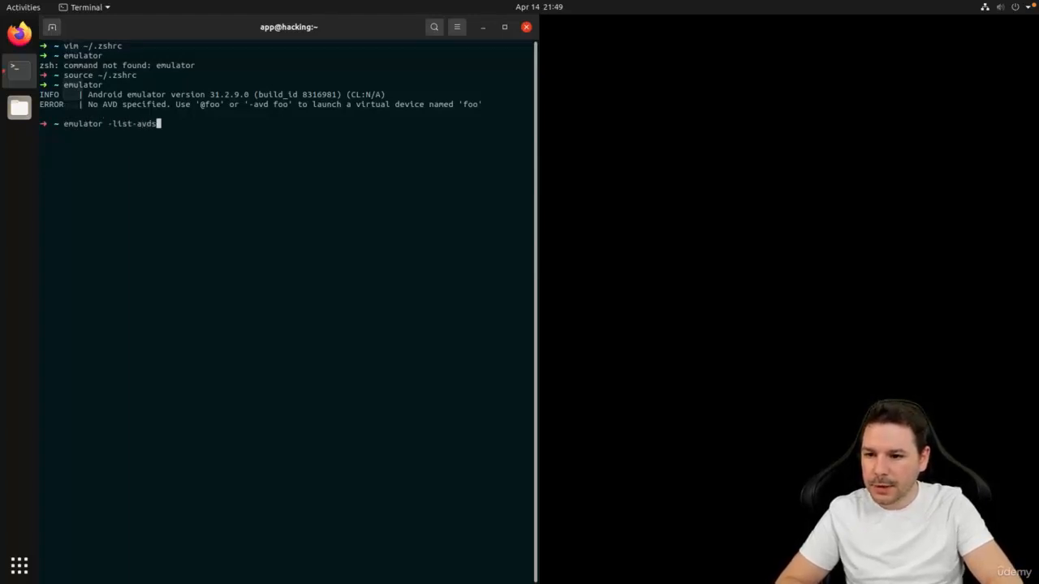
pyautogui.press('Return')
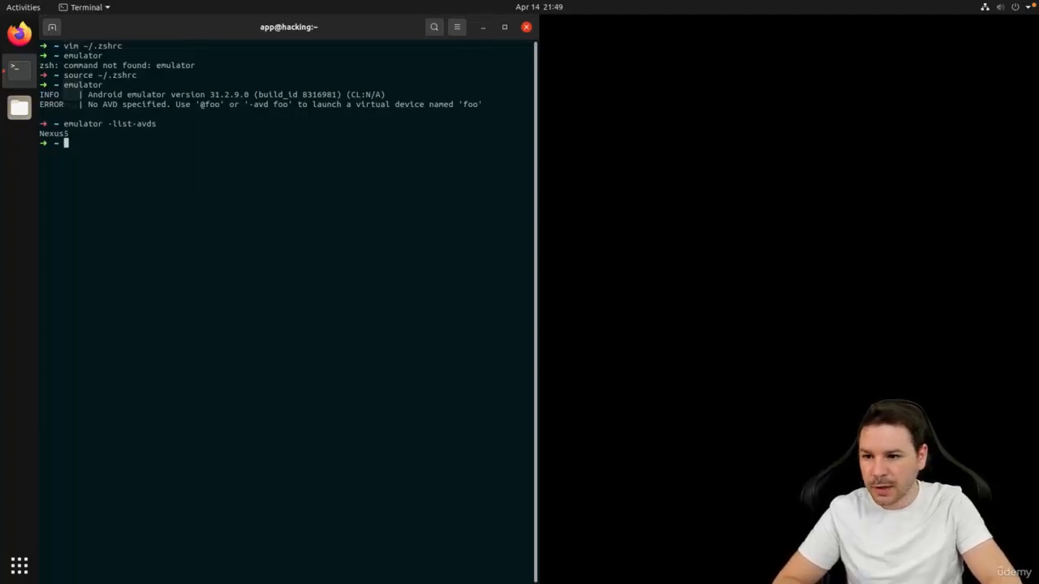
pyautogui.write('emulaot')
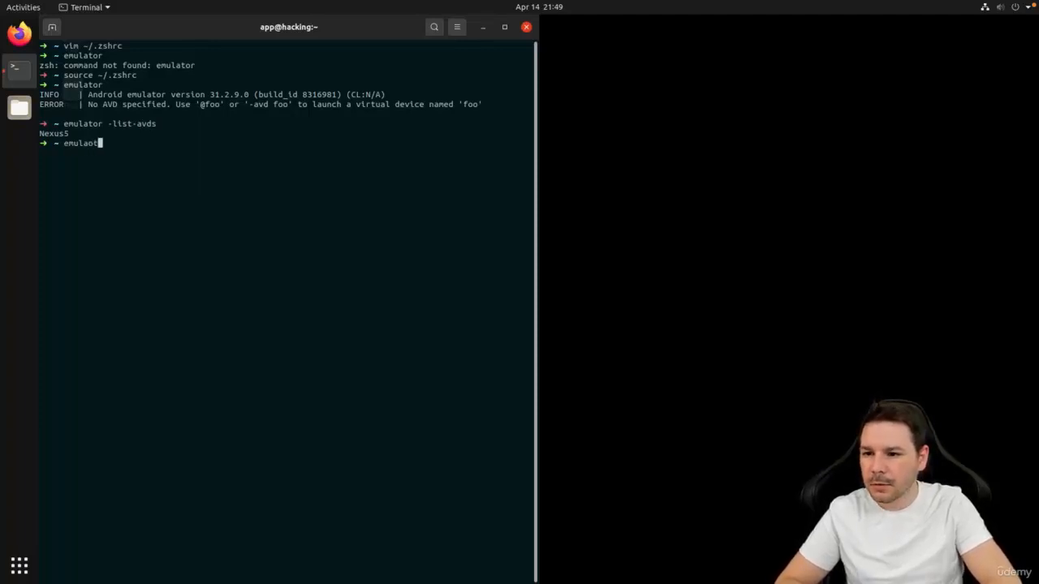
pyautogui.press('BackSpace')
pyautogui.press('BackSpace')
pyautogui.write('tor')
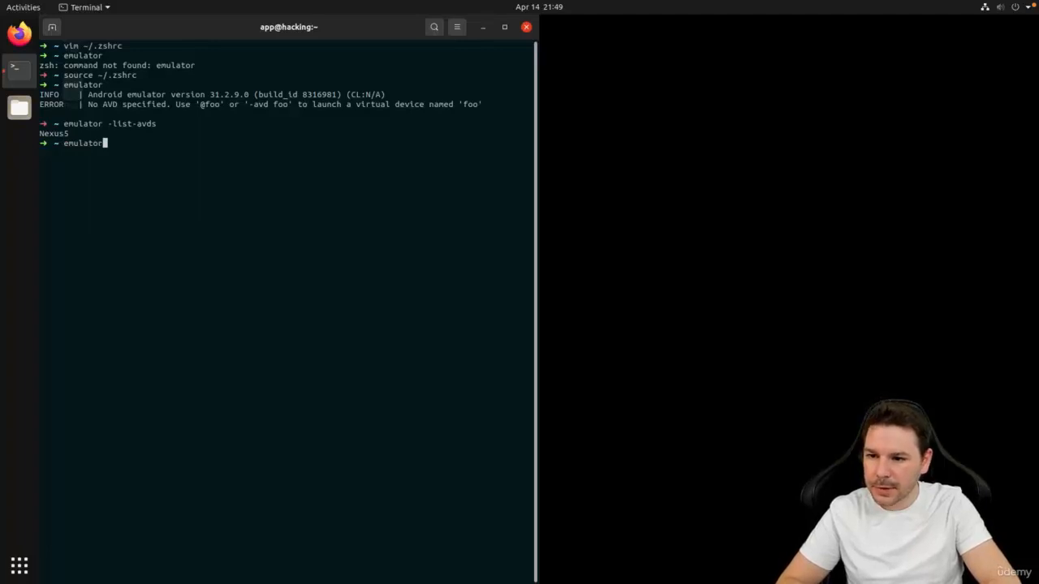
pyautogui.write(' @Nexus5')
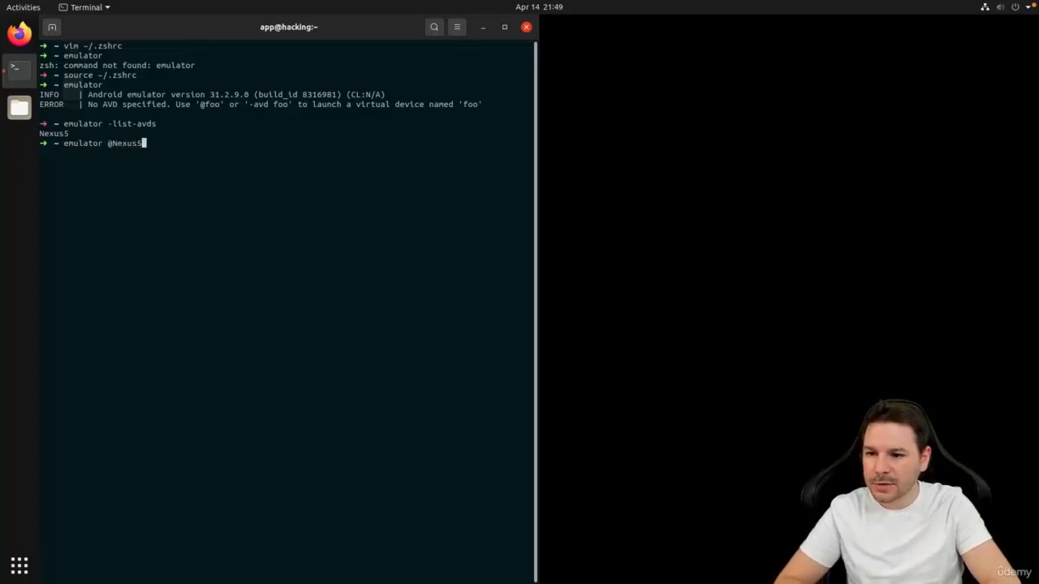
pyautogui.doubleClick(207, 104)
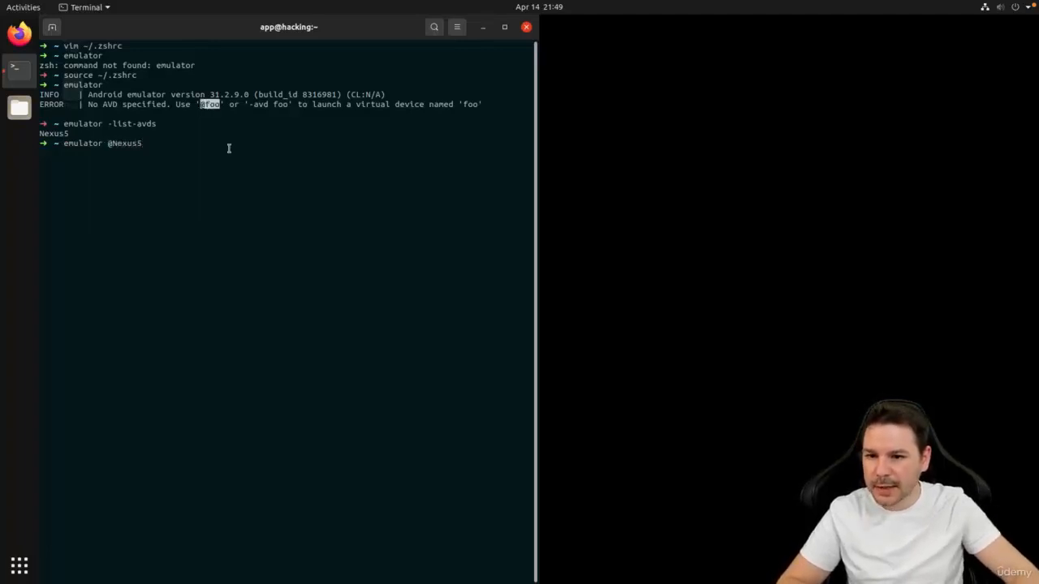
pyautogui.doubleClick(257, 104)
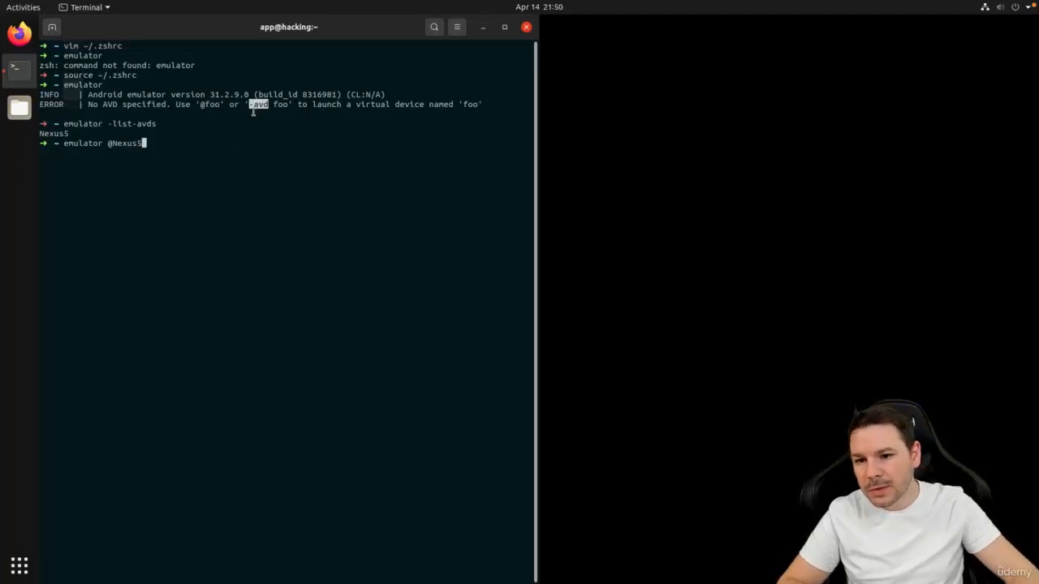
pyautogui.click(279, 103)
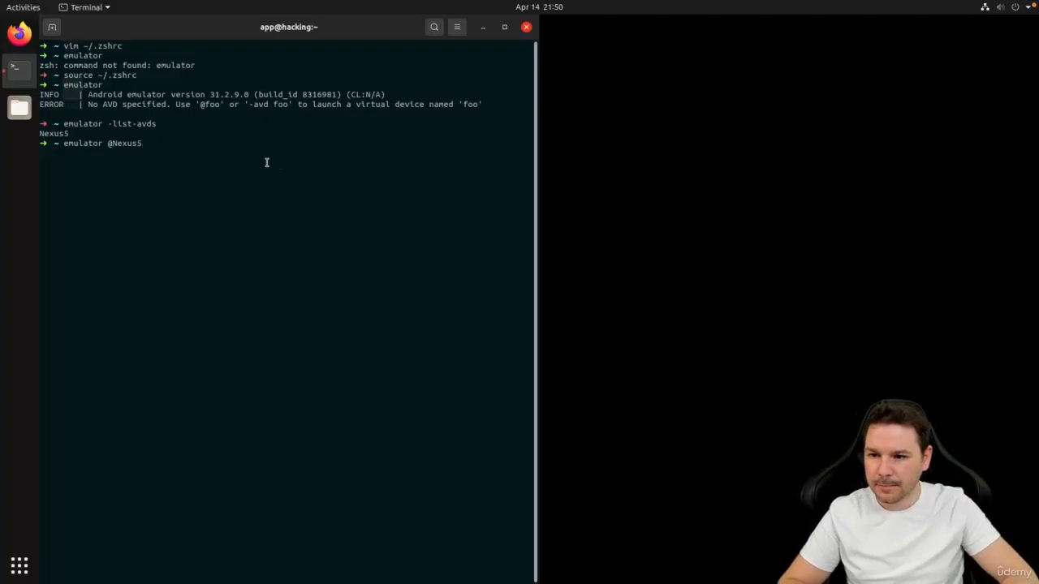
pyautogui.press('Return')
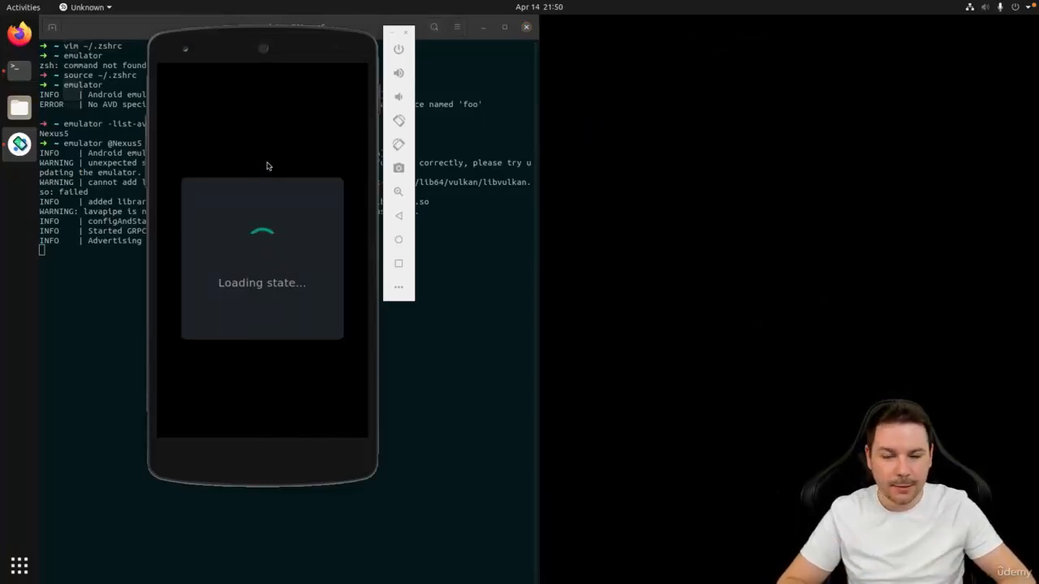
# Minimize the terminal window, and wake the virtual phone to bring up its app drawer.
pyautogui.click(484, 33)
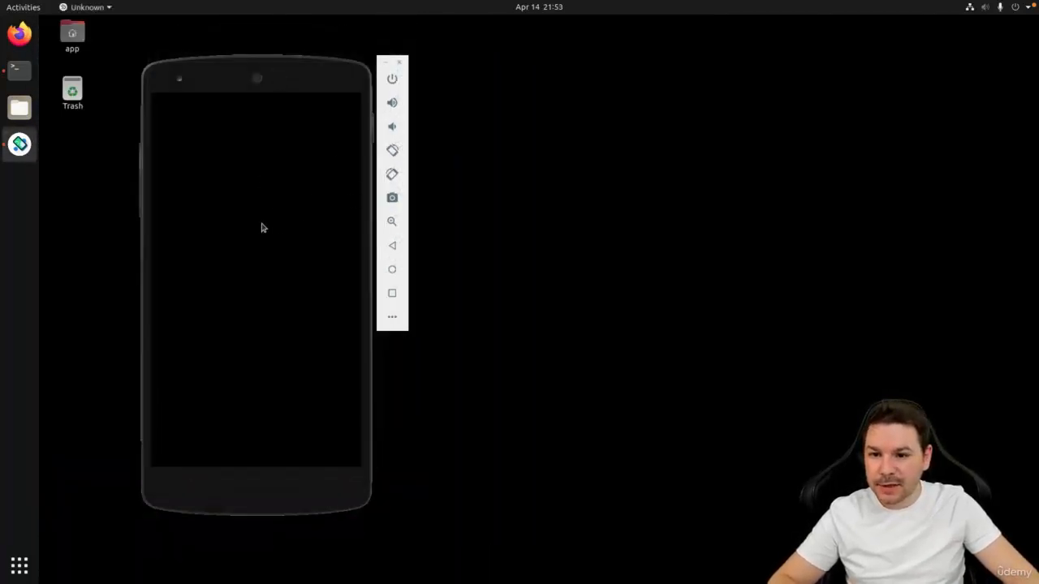
pyautogui.click(392, 79)
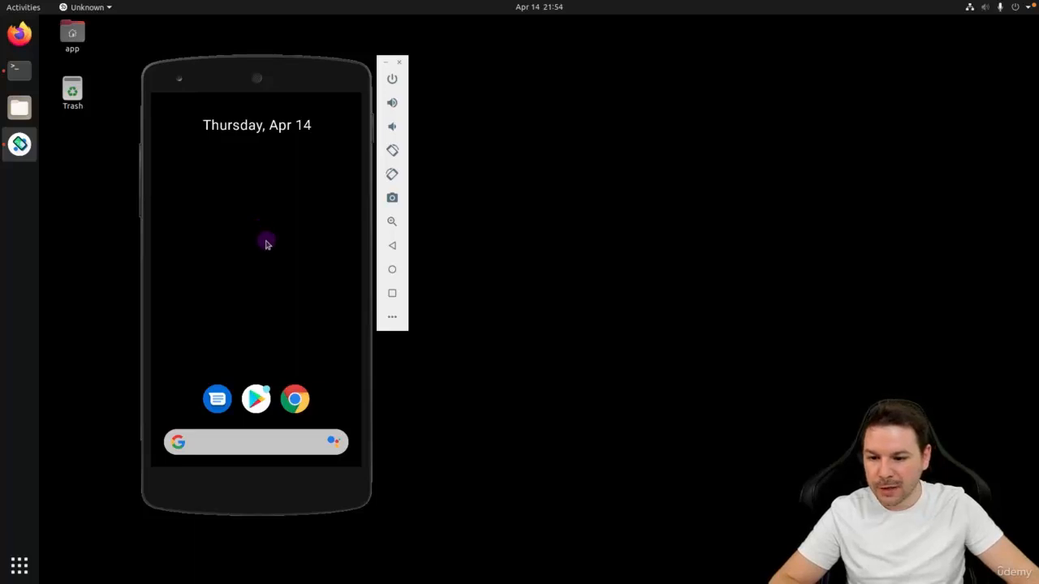
pyautogui.moveTo(267, 465); pyautogui.dragTo(278, 86)
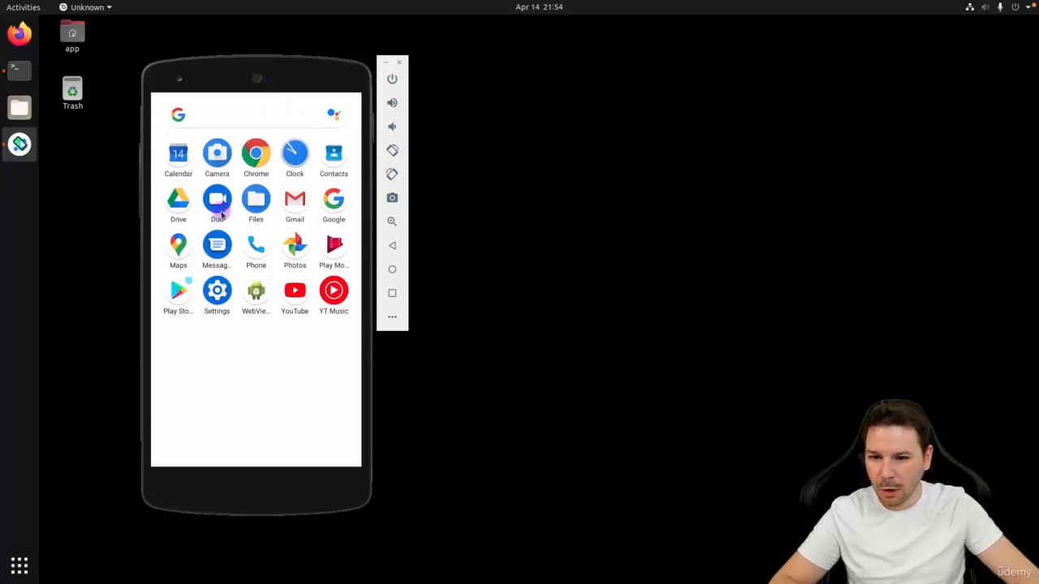
# Look through the virtual phone's Settings list and return to the home screen.
pyautogui.click(216, 292)
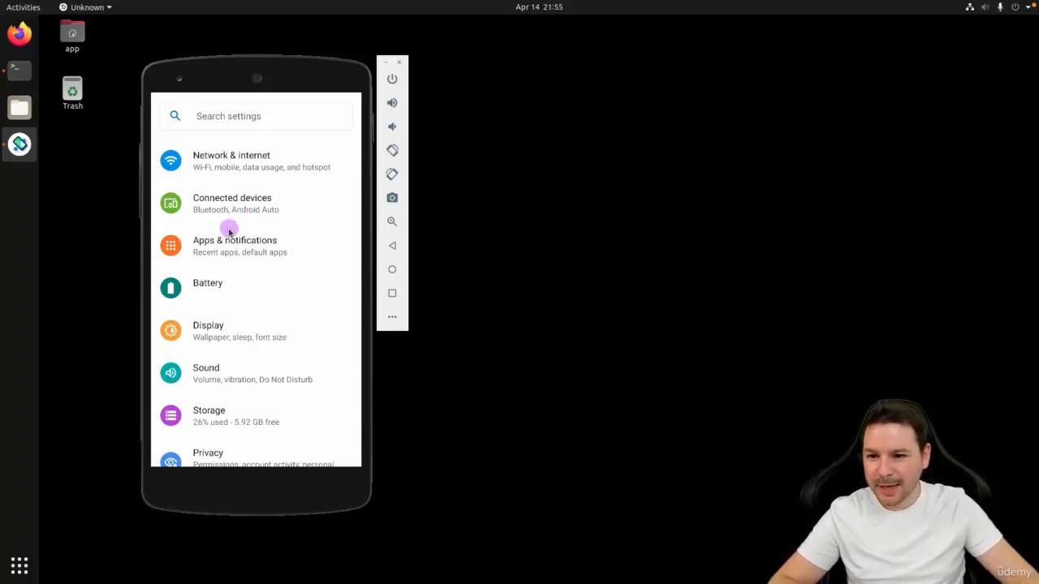
pyautogui.moveTo(241, 373); pyautogui.dragTo(243, 167)
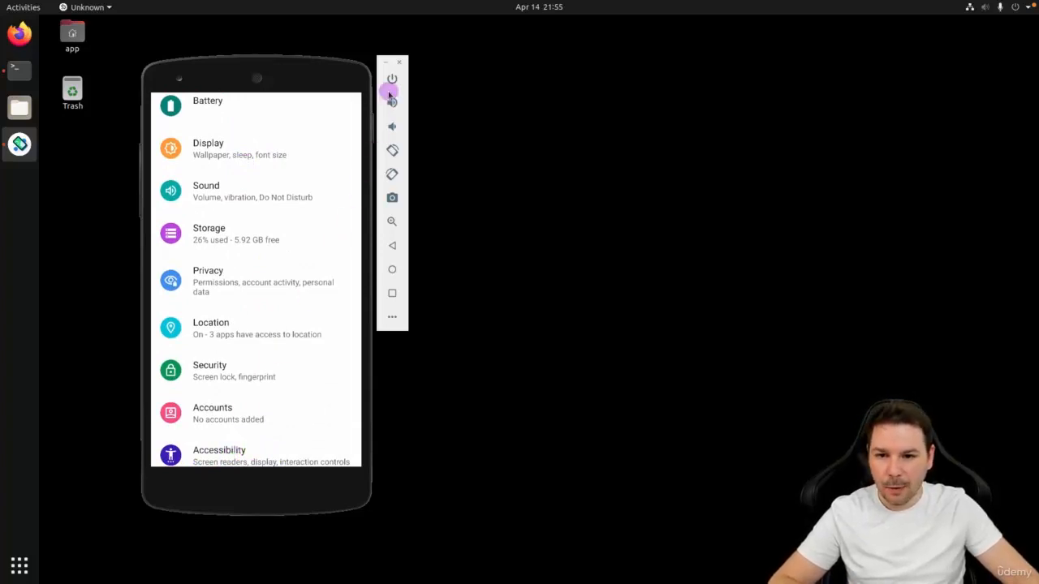
pyautogui.click(392, 270)
pyautogui.click(392, 270)
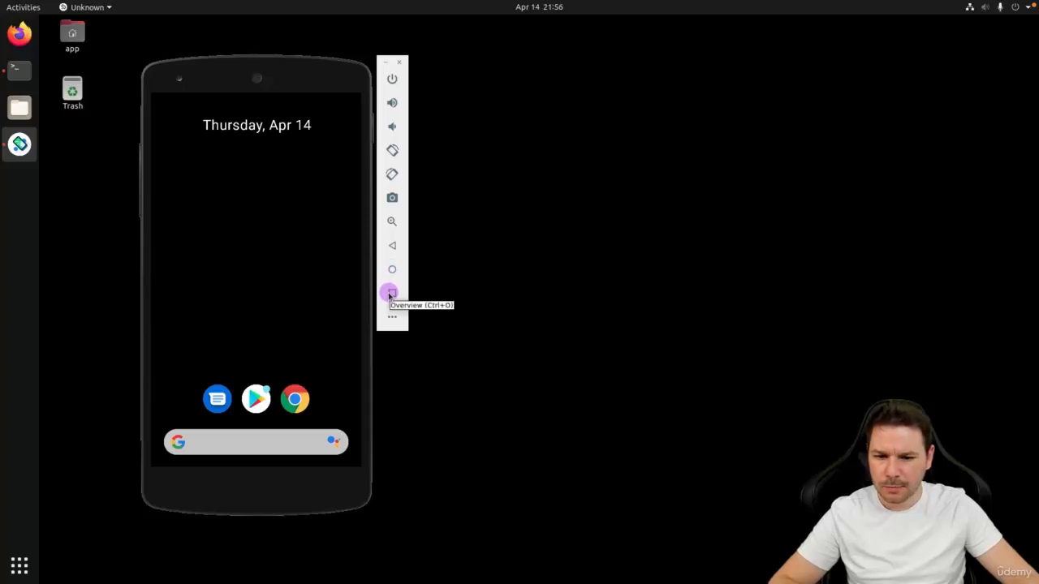
# Try the recent-apps overview, and magnify the home screen around the Play Store icon in zoom mode before leaving that mode.
pyautogui.click(391, 294)
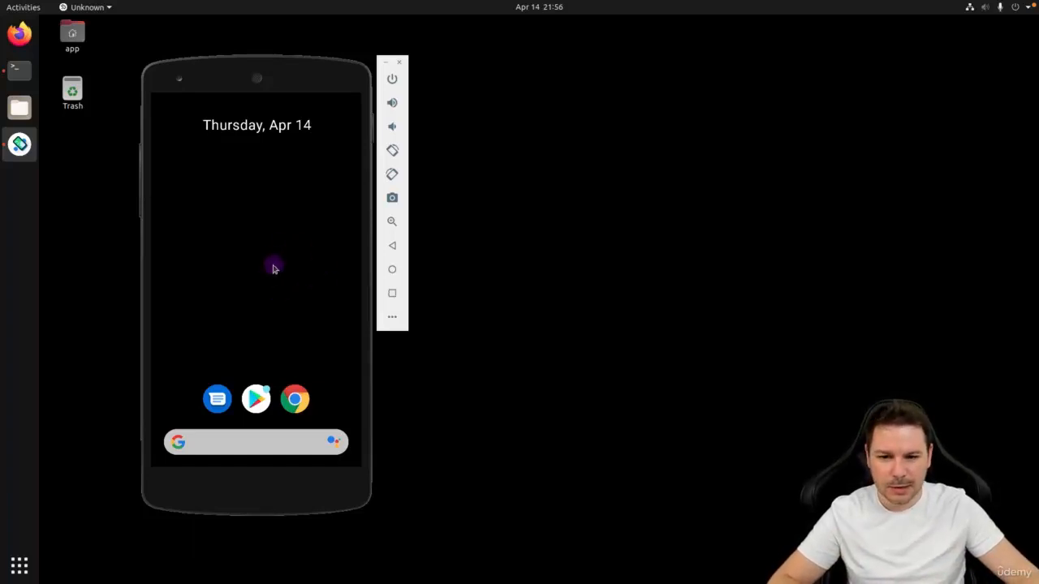
pyautogui.click(390, 294)
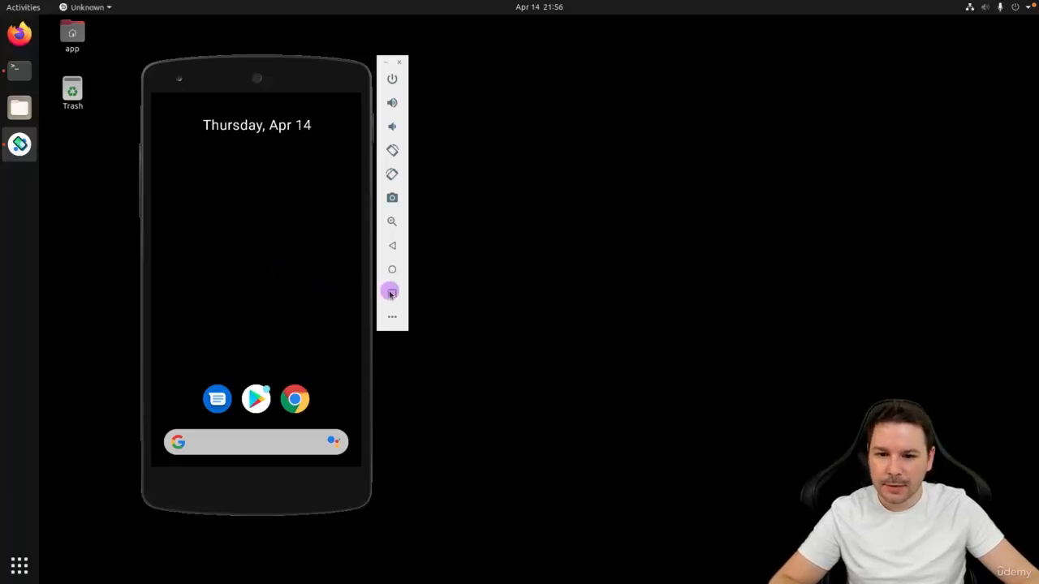
pyautogui.click(392, 221)
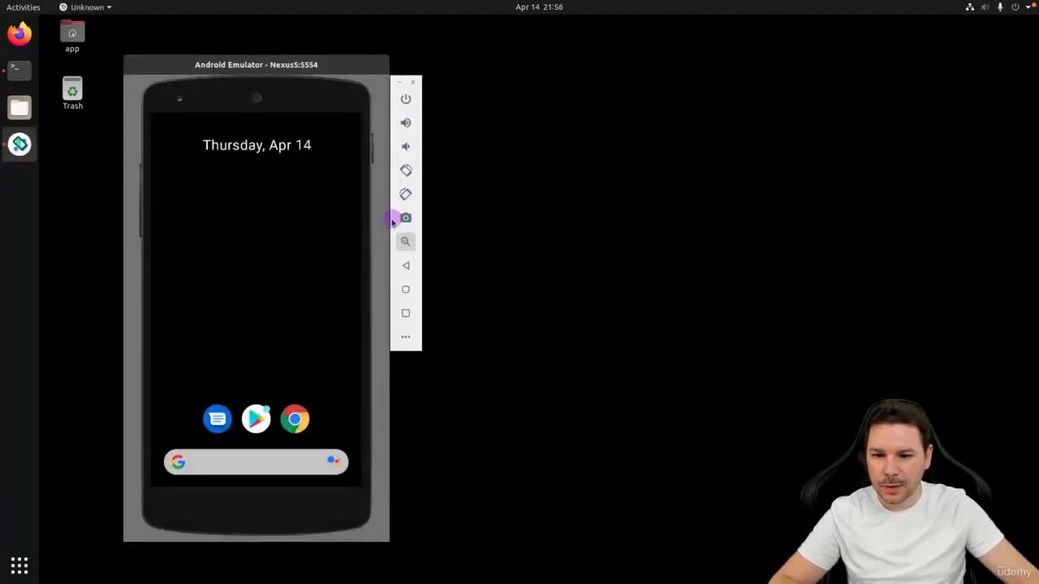
pyautogui.click(267, 394)
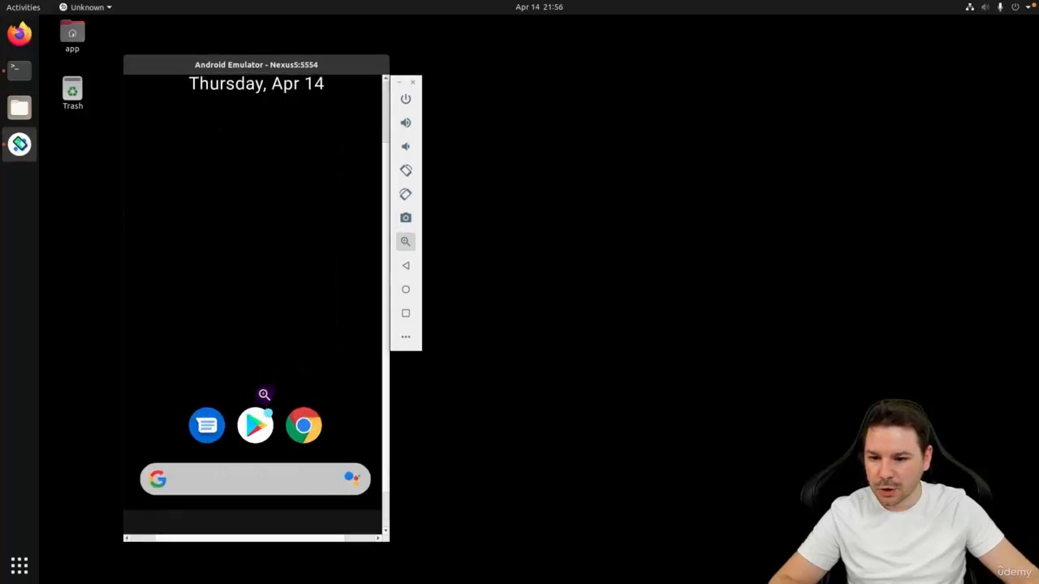
pyautogui.click(269, 394)
pyautogui.click(262, 389)
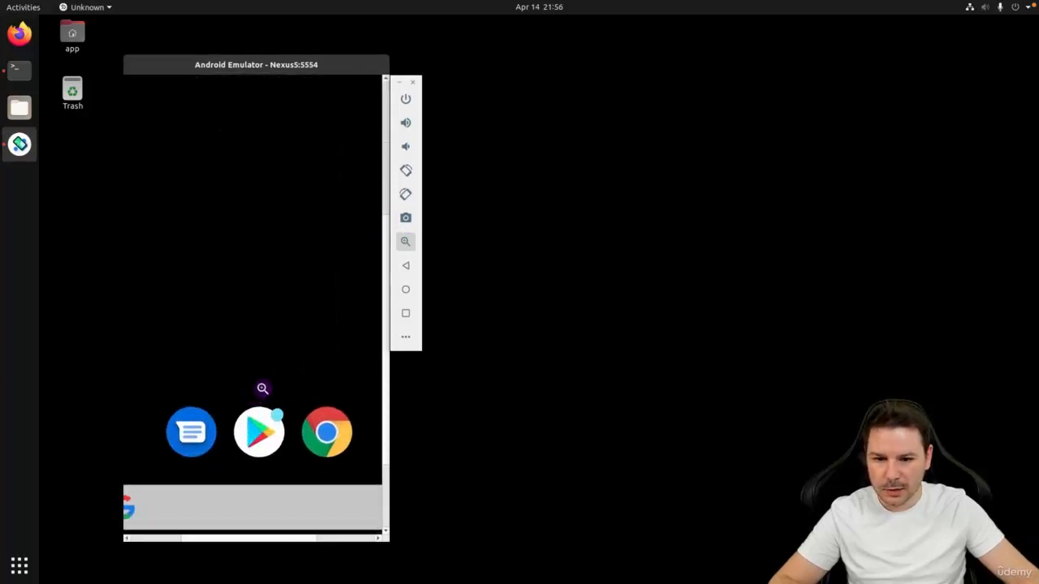
pyautogui.click(404, 241)
# Capture the phone's home screen as a screenshot, and rotate the device right to landscape and back to portrait.
pyautogui.click(391, 199)
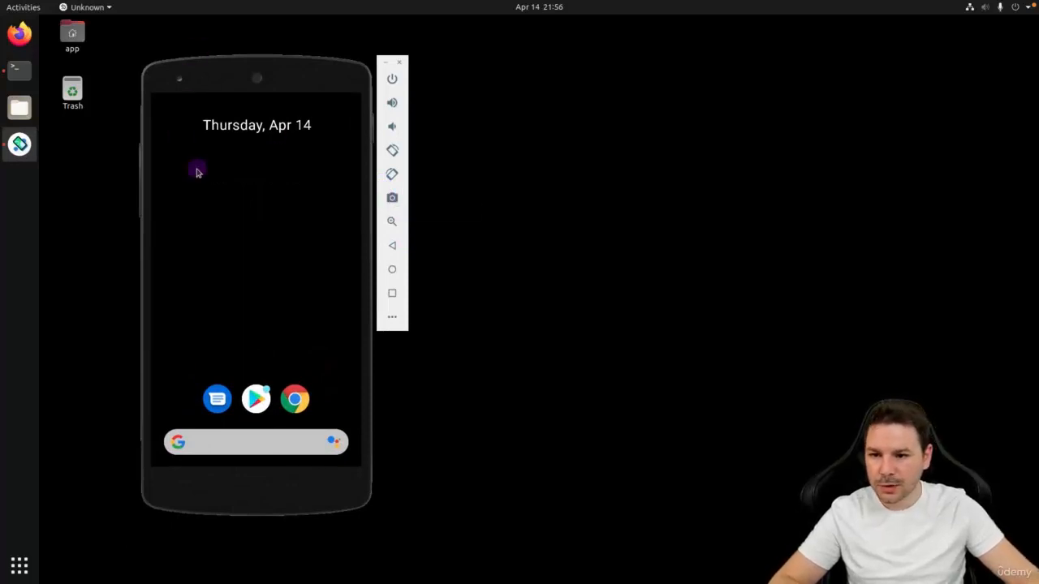
pyautogui.click(391, 198)
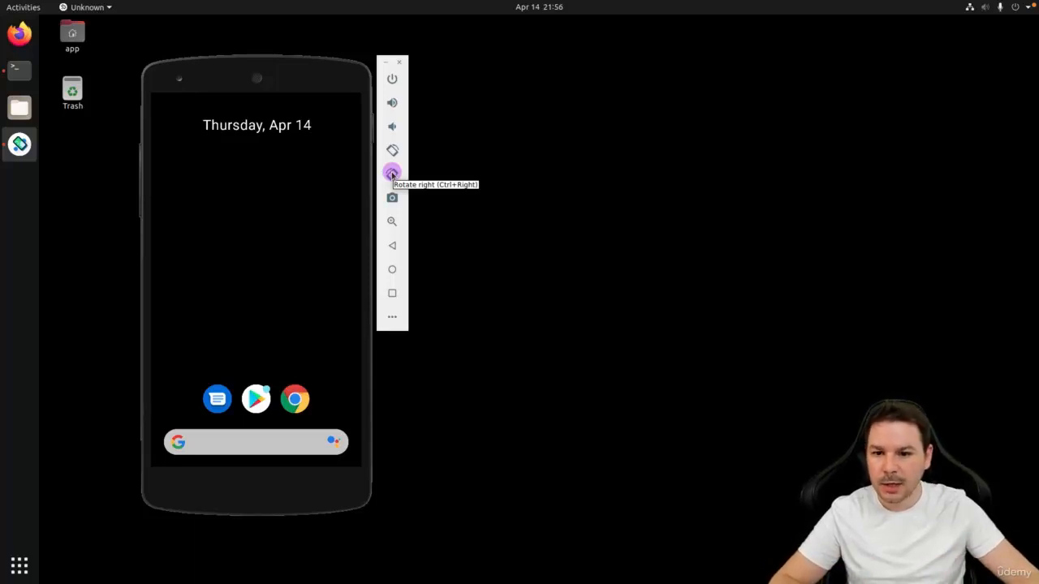
pyautogui.click(392, 174)
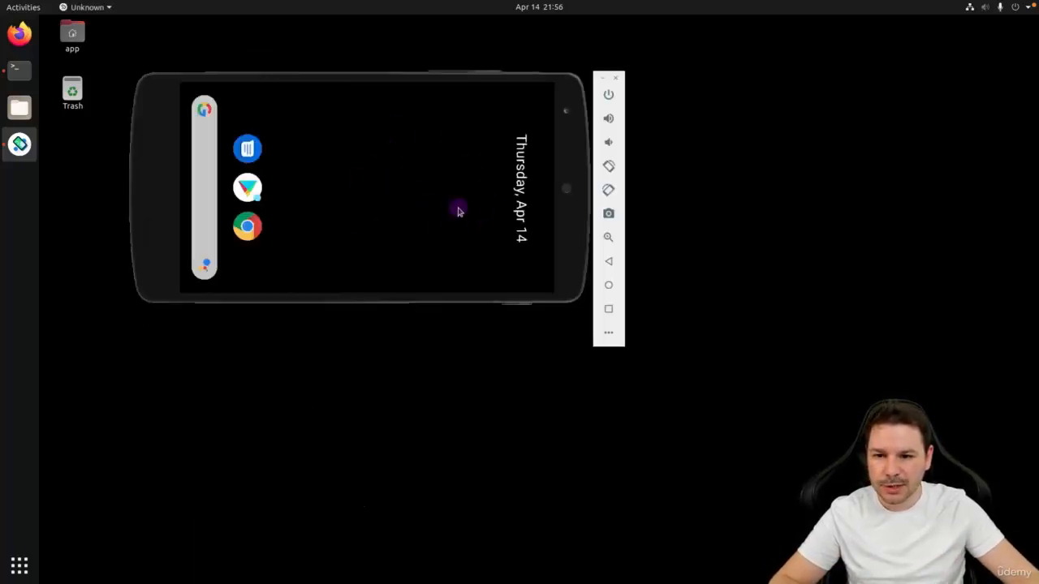
pyautogui.click(609, 166)
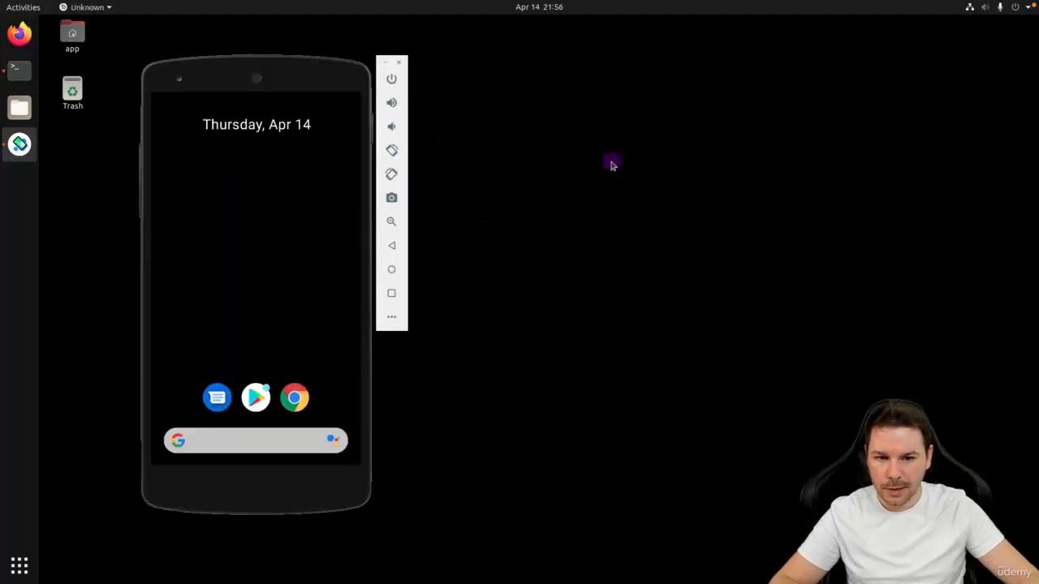
# Try the phone's power control, and open the Extended Controls while closing the unresponsive System UI.
pyautogui.click(392, 79)
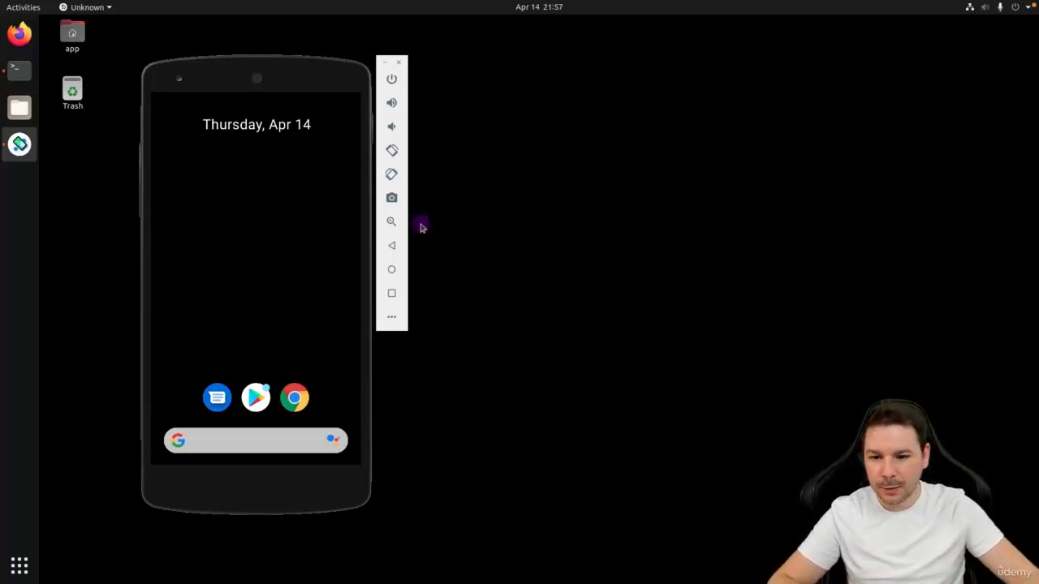
pyautogui.click(390, 317)
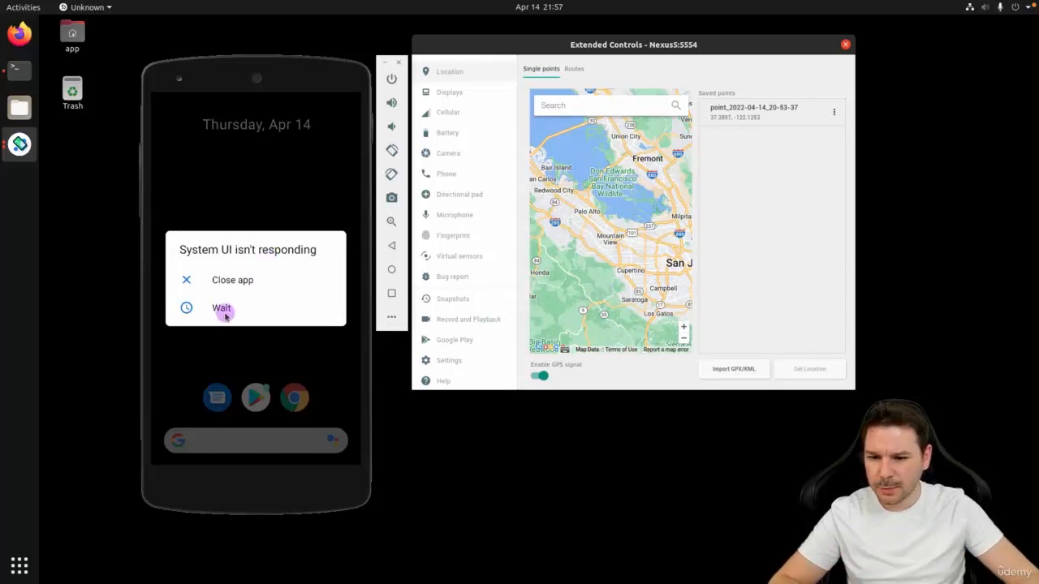
pyautogui.click(233, 280)
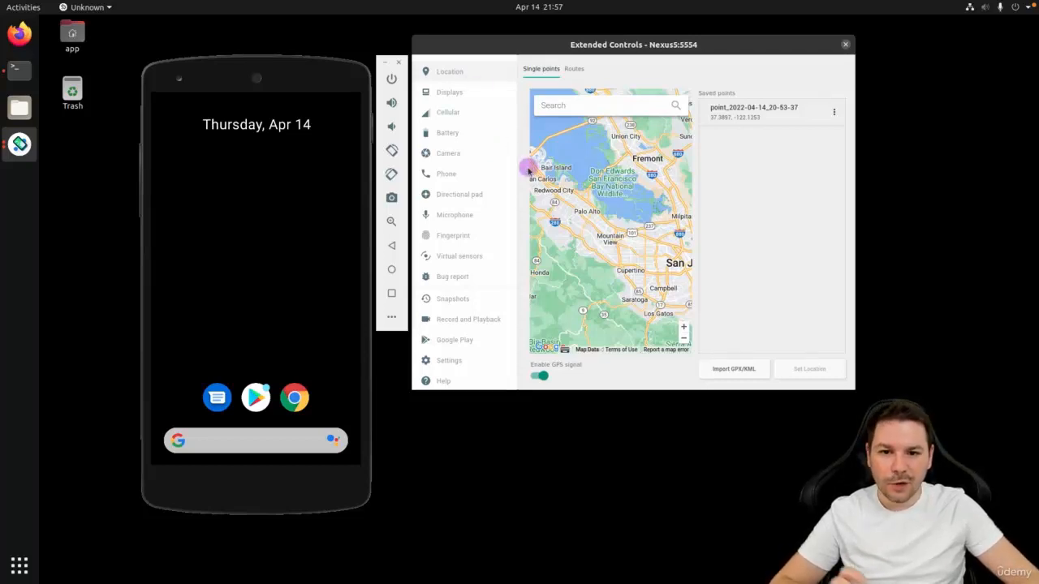
# Permanently delete the existing saved point from the emulator's Location settings.
pyautogui.click(464, 75)
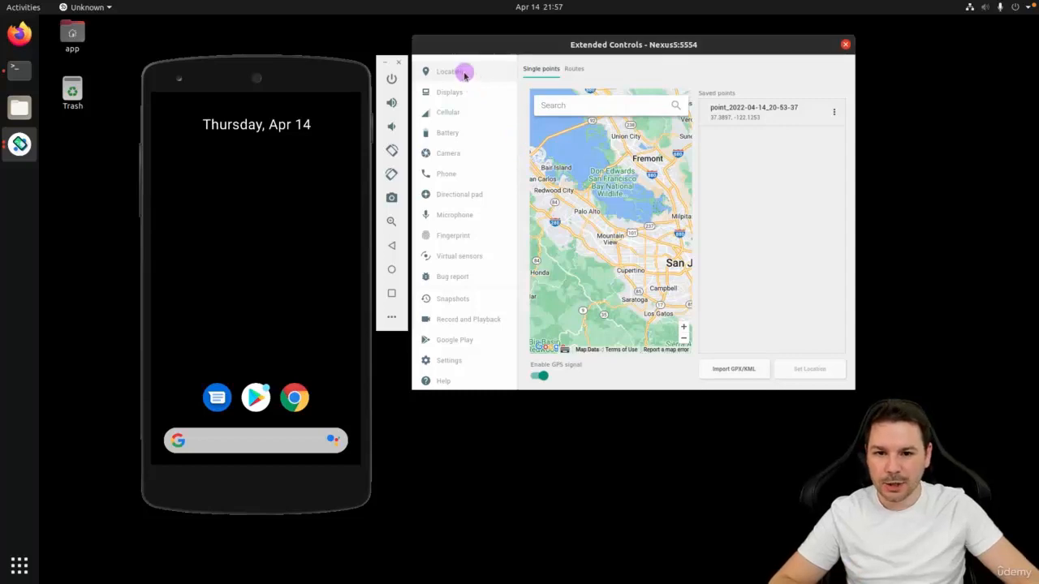
pyautogui.click(833, 112)
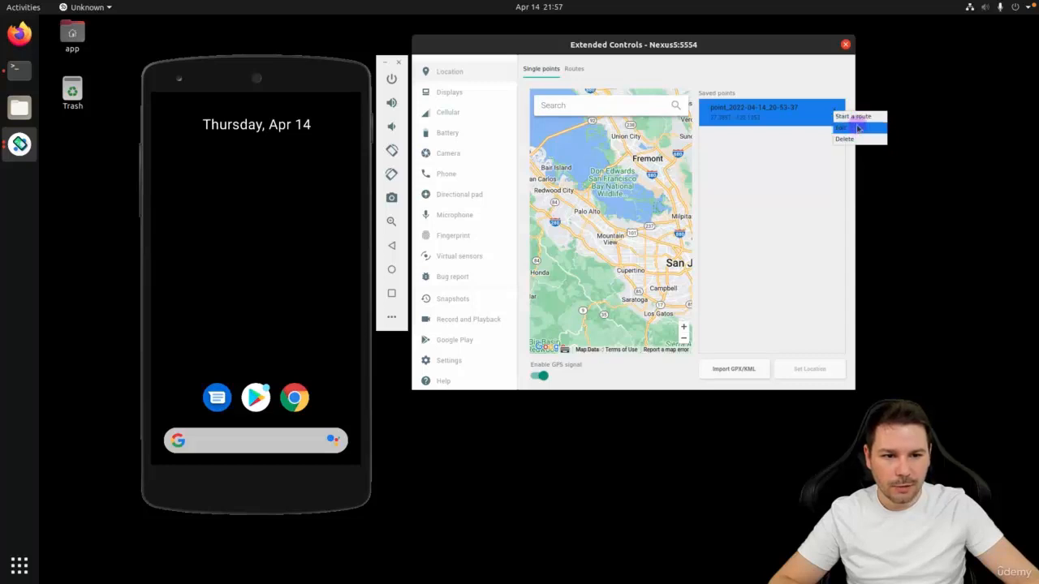
pyautogui.click(858, 140)
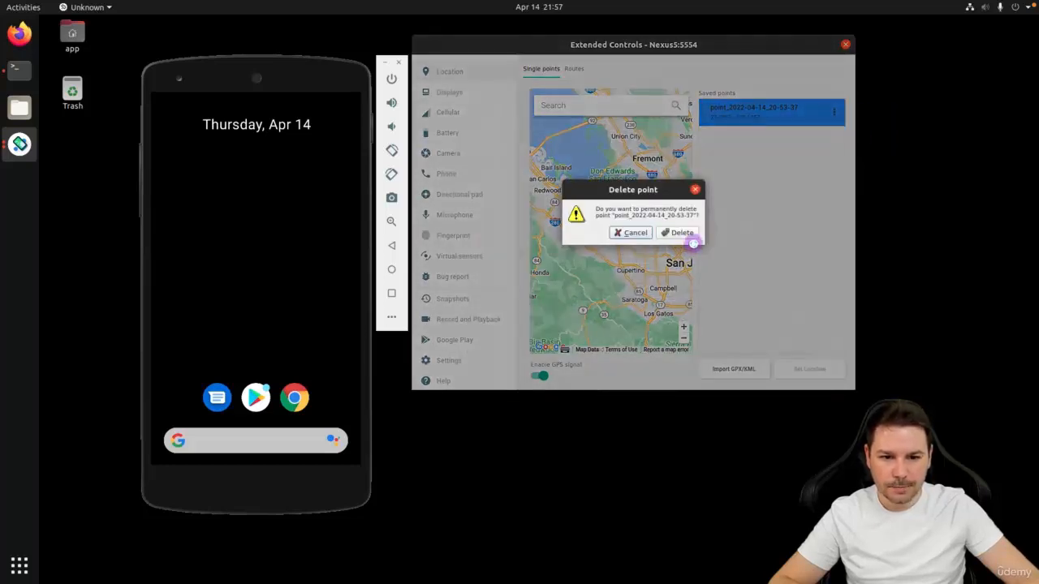
pyautogui.click(684, 233)
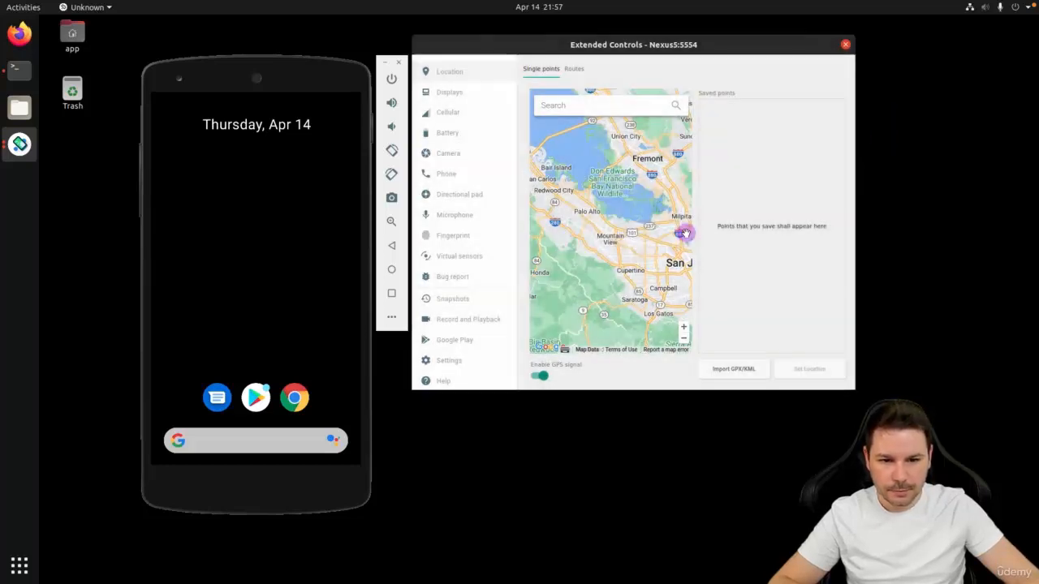
# Pick a point in Palo Alto on the map and save it under the suggested name with the description test.
pyautogui.click(585, 212)
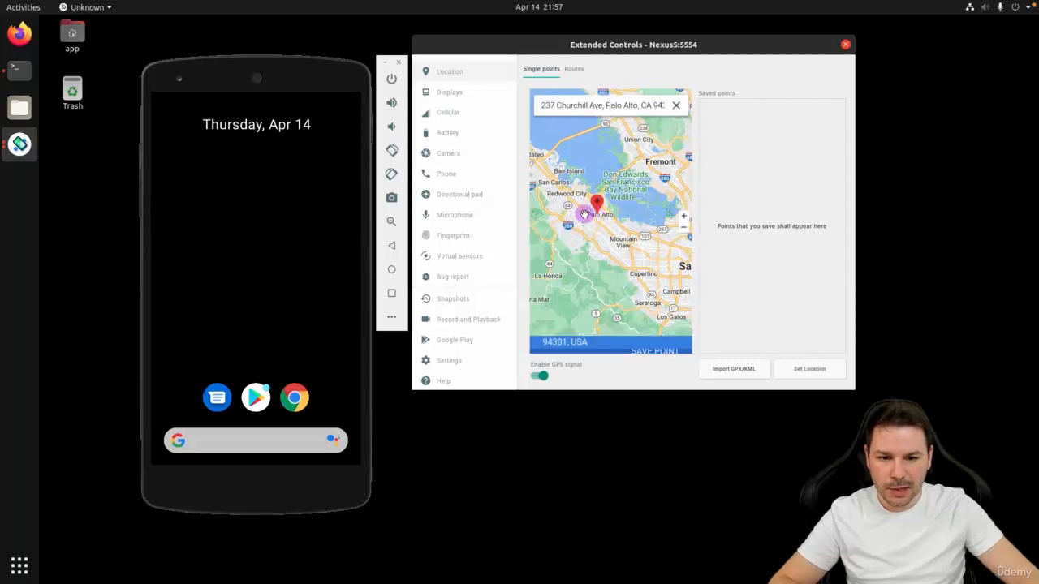
pyautogui.click(651, 345)
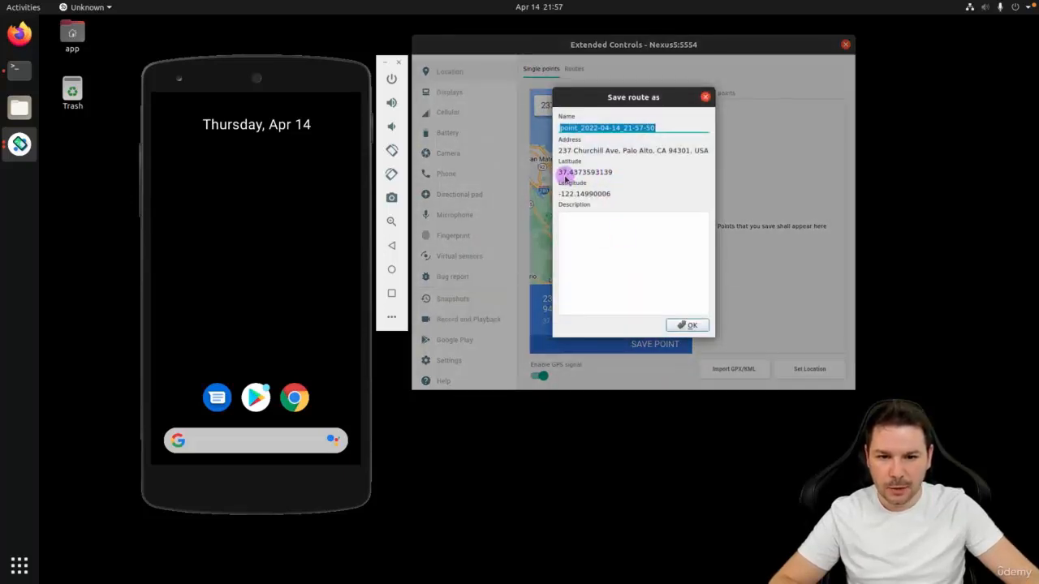
pyautogui.click(614, 250)
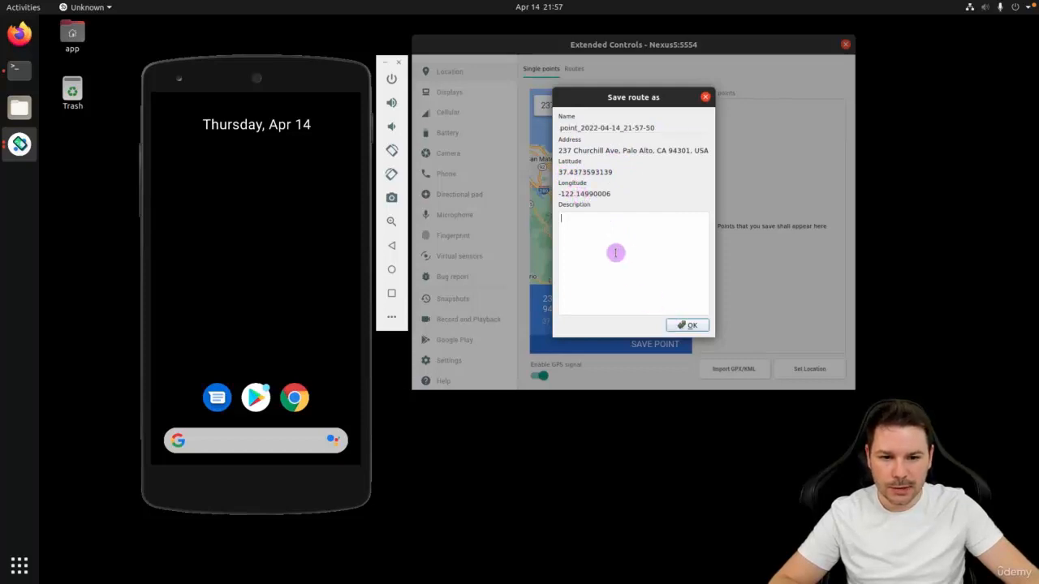
pyautogui.write('test')
pyautogui.click(686, 329)
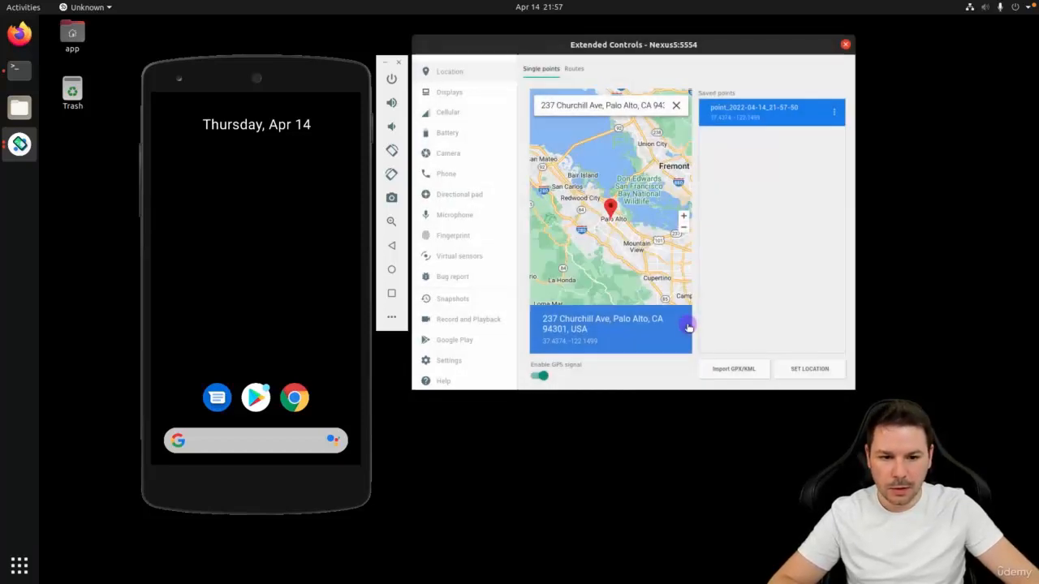
# Examine the Routes section of the Location settings, including its GPX/KML import and playback speed options.
pyautogui.click(574, 69)
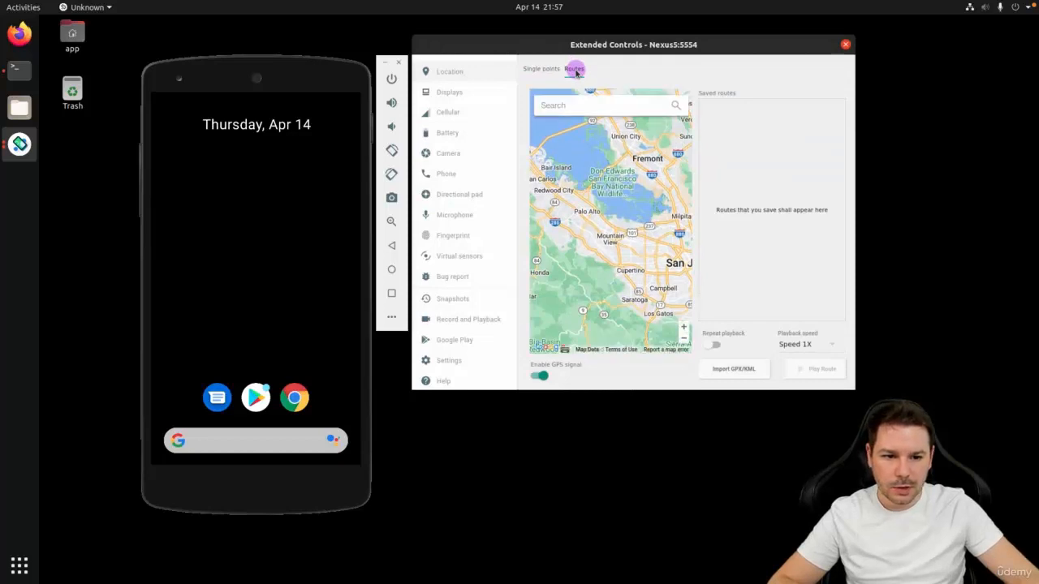
pyautogui.click(723, 369)
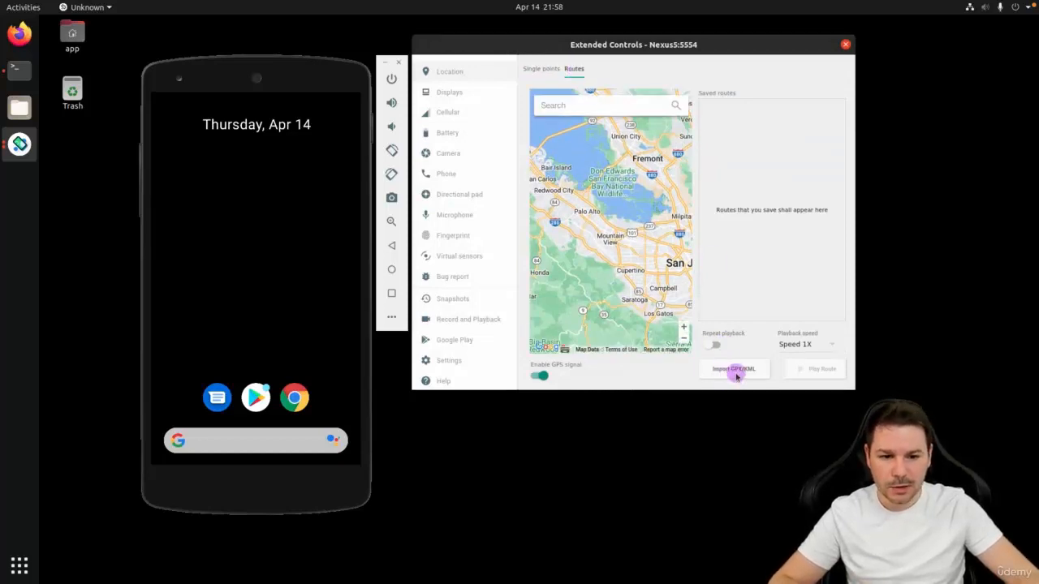
pyautogui.click(791, 345)
pyautogui.click(797, 346)
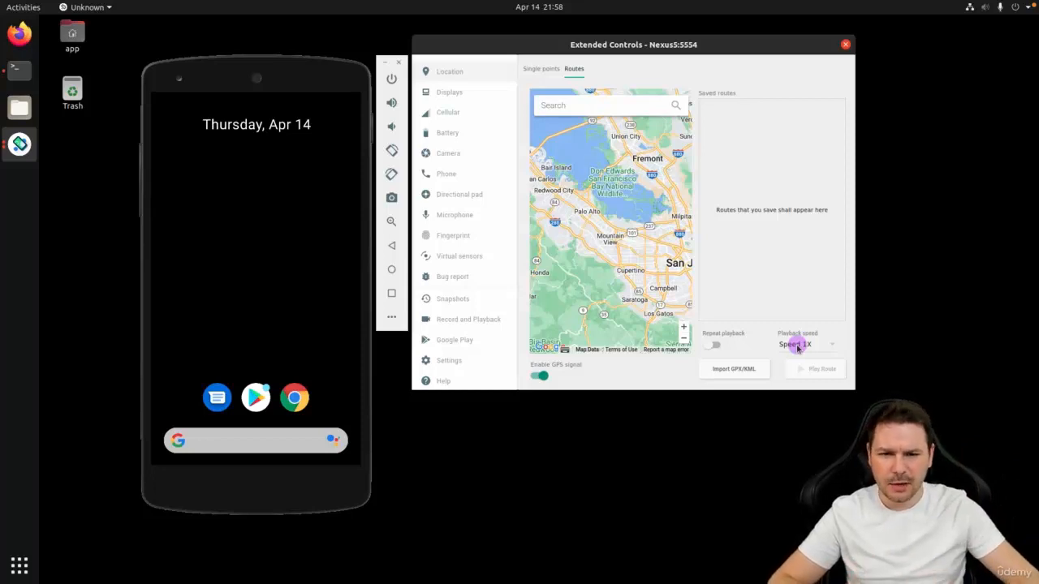
# Try two other map locations under the single points, and reselect the saved Palo Alto point.
pyautogui.click(540, 68)
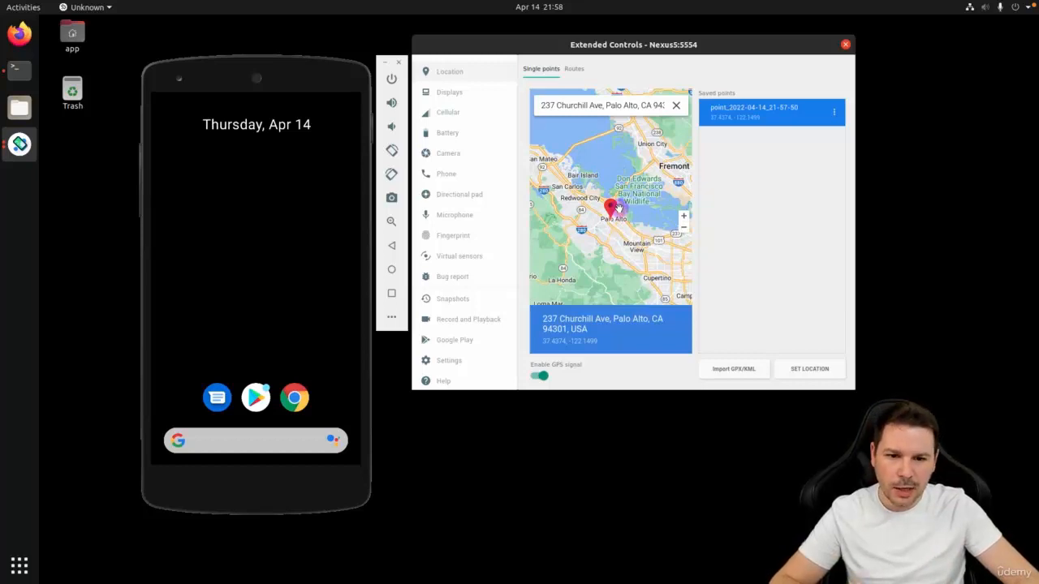
pyautogui.click(620, 236)
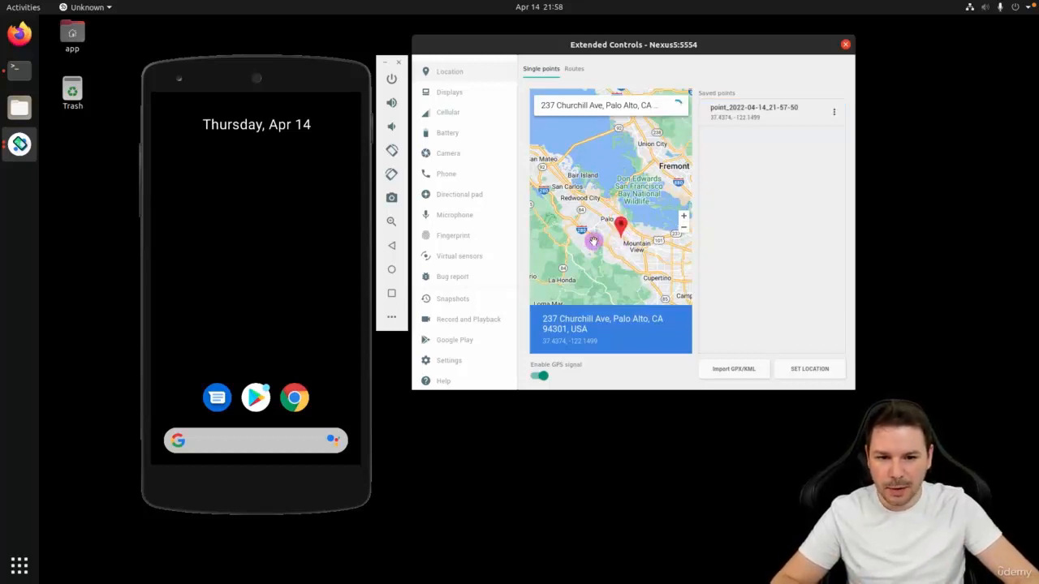
pyautogui.click(600, 234)
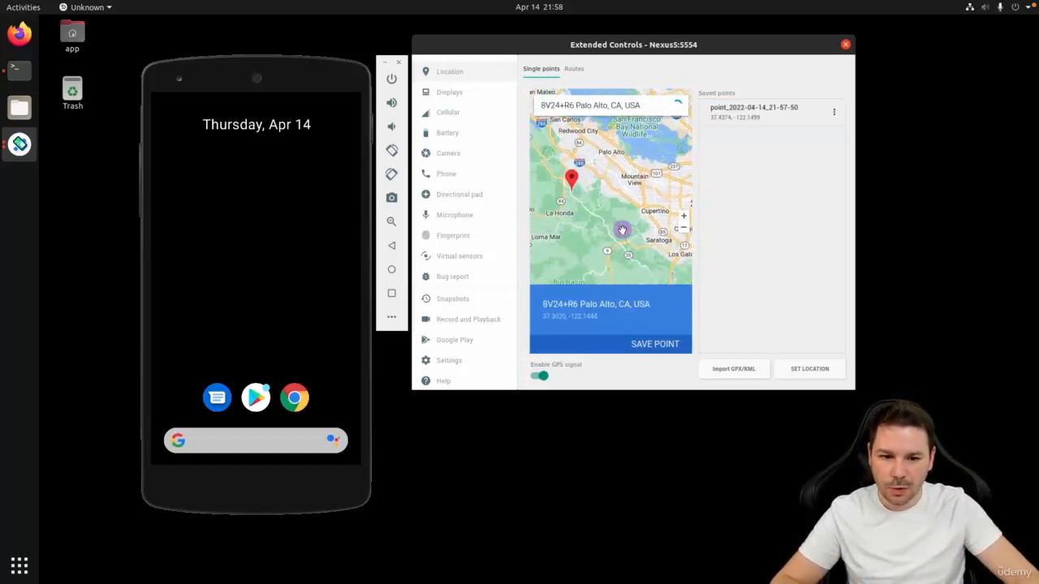
pyautogui.click(811, 114)
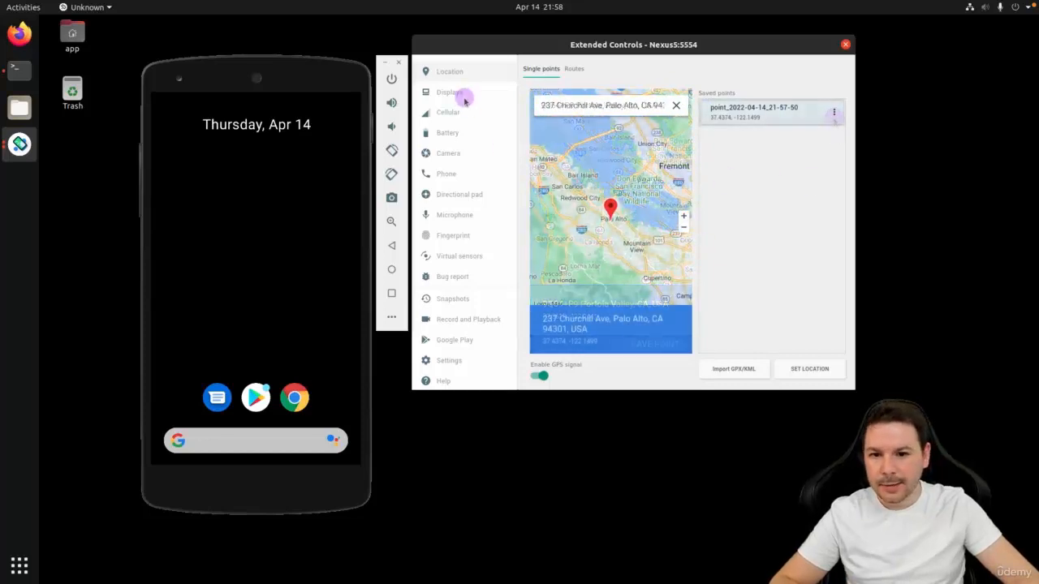
# View the Displays and Cellular settings, and pull up the phone's app drawer before returning to its home screen.
pyautogui.click(449, 92)
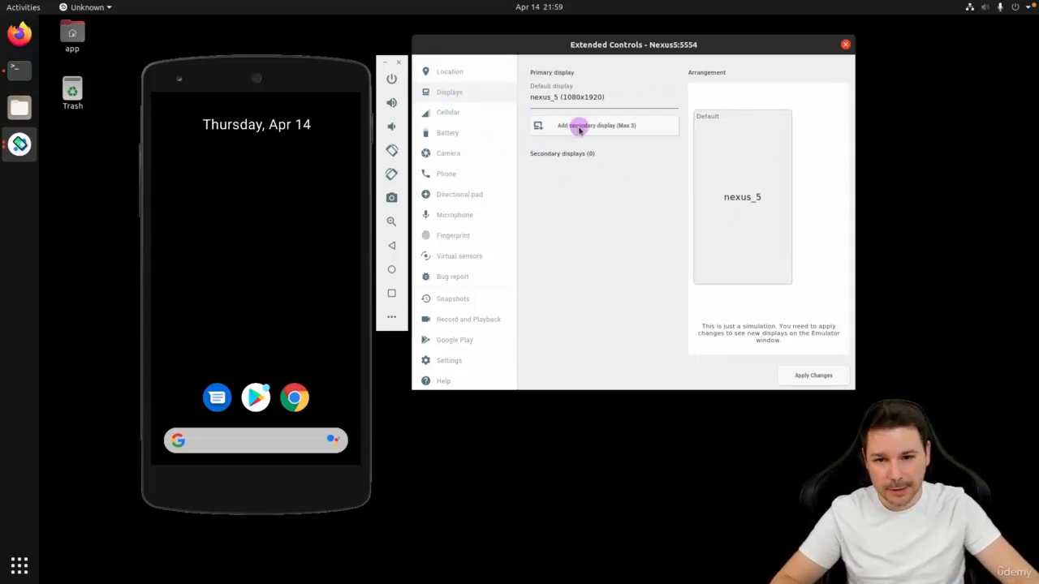
pyautogui.click(448, 112)
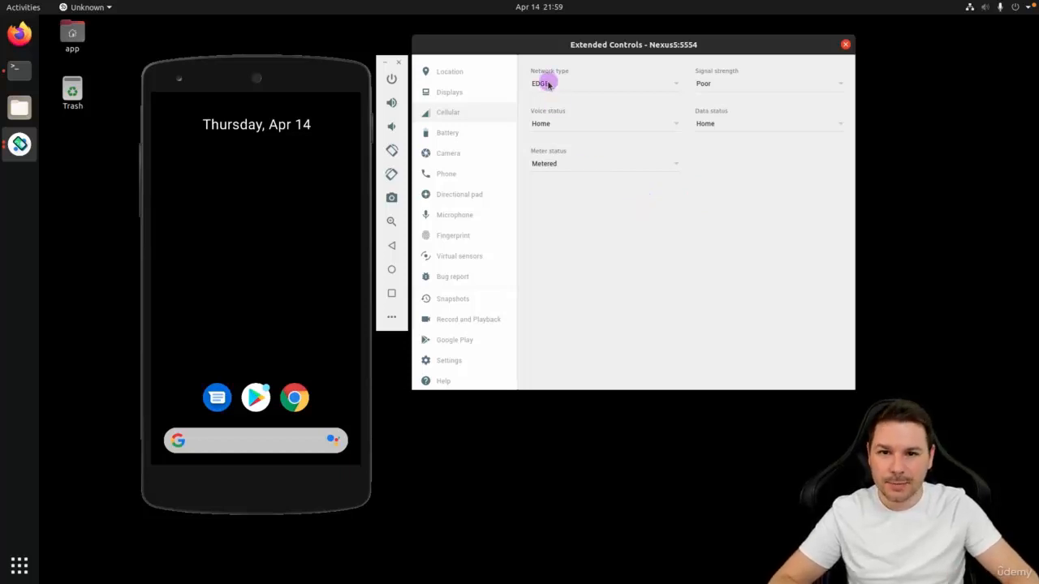
pyautogui.moveTo(222, 379); pyautogui.dragTo(264, 167)
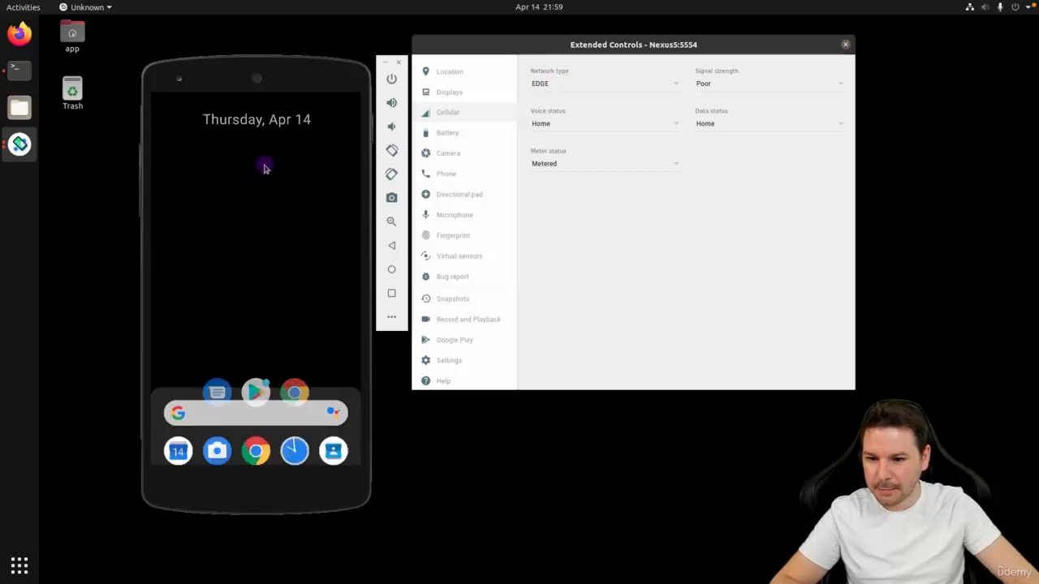
pyautogui.click(391, 268)
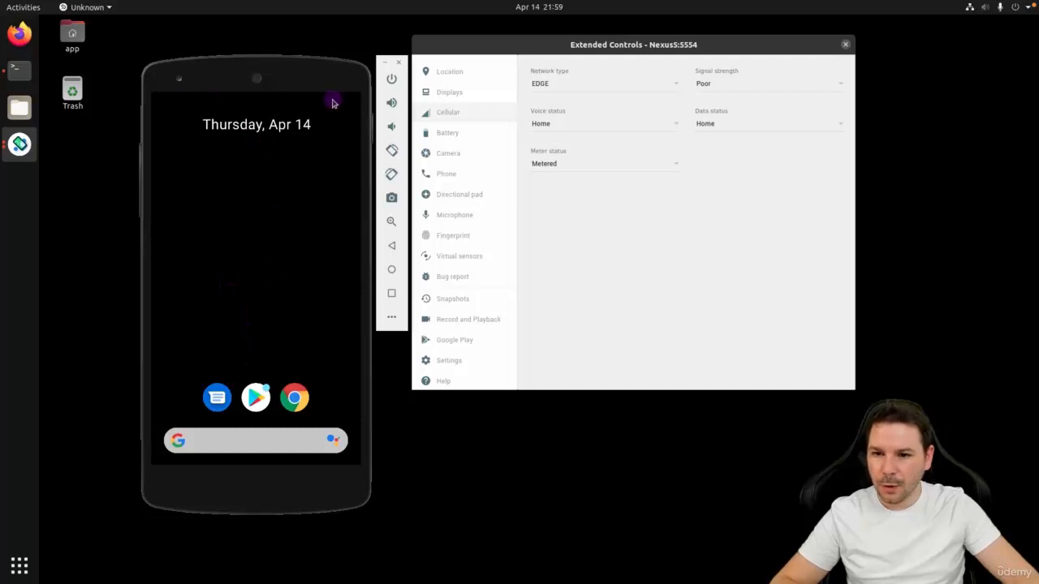
# Open the phone's power options and restart the device.
pyautogui.click(393, 80)
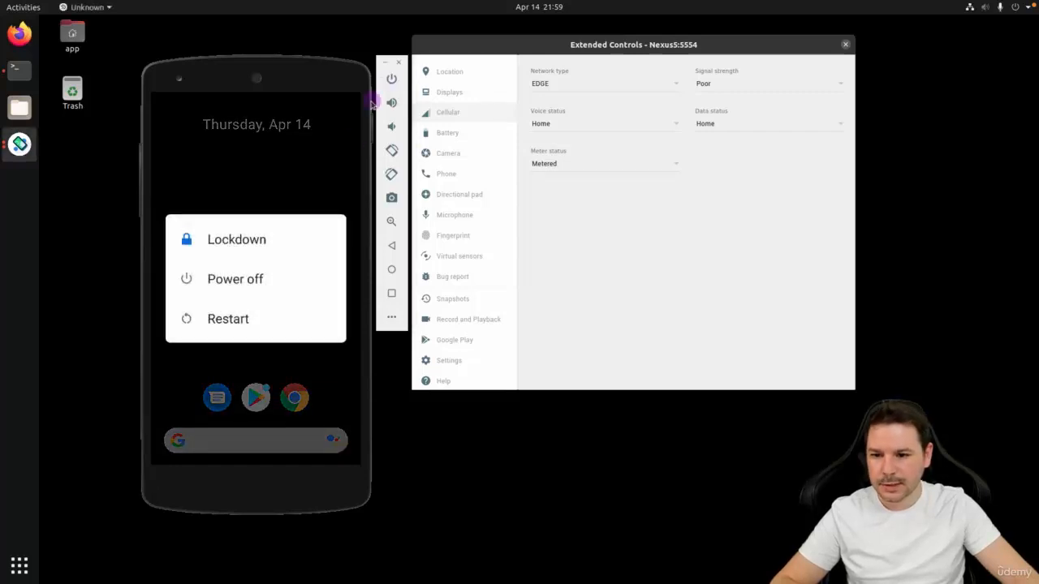
pyautogui.click(230, 321)
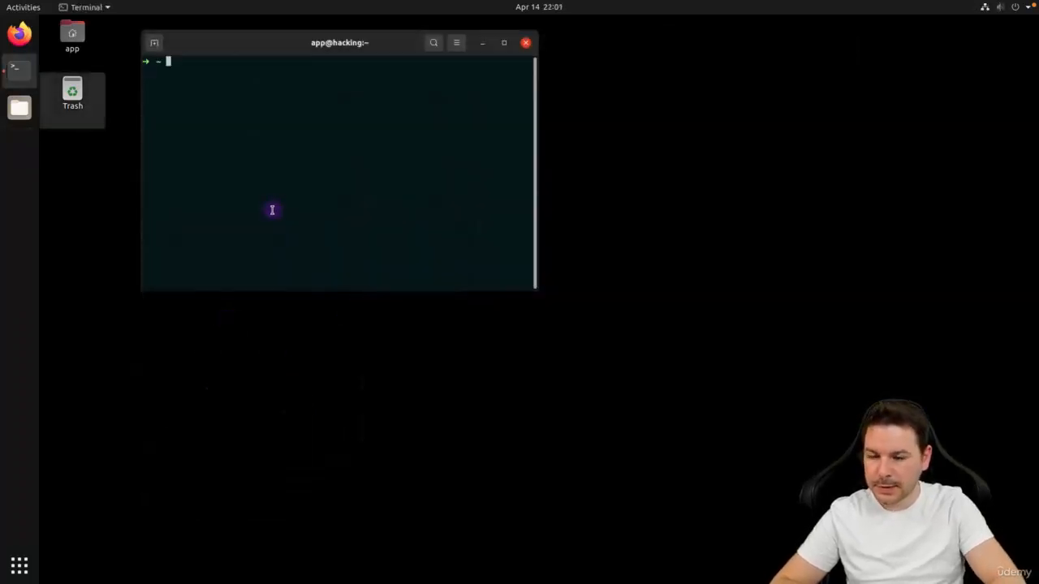
pyautogui.write('emulator @Nexus5')
pyautogui.press('Return')
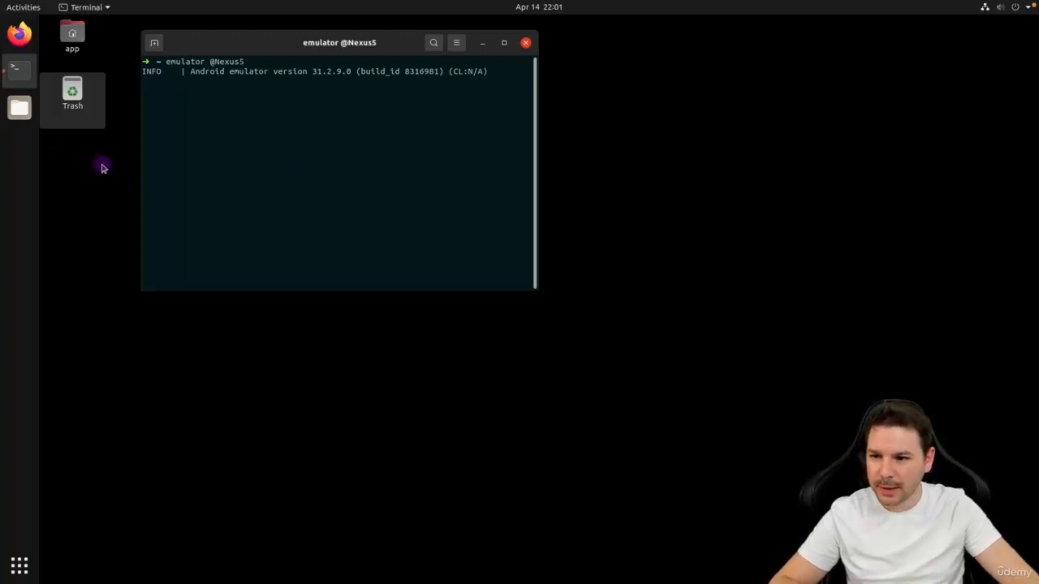
pyautogui.click(81, 122)
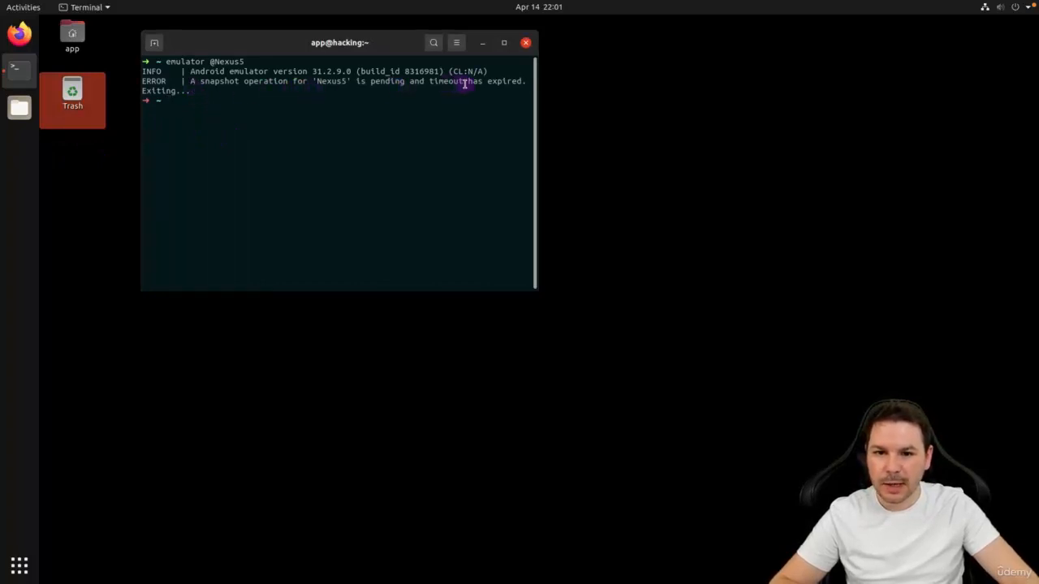
pyautogui.doubleClick(512, 82)
pyautogui.click(404, 111)
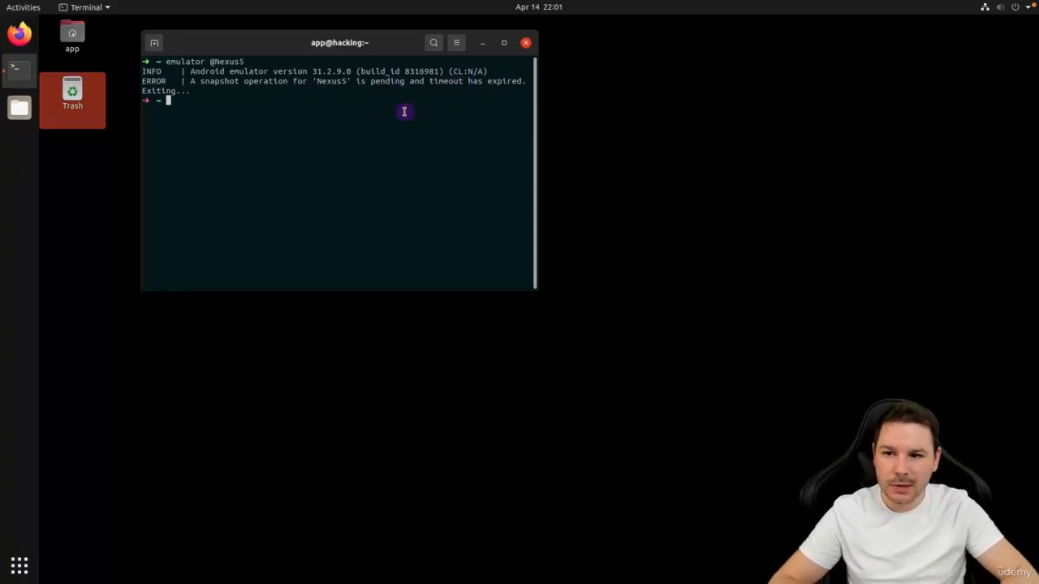
# Change to the tools/android-studio/bin directory in the terminal and launch Android Studio with the studio command.
pyautogui.write('c')
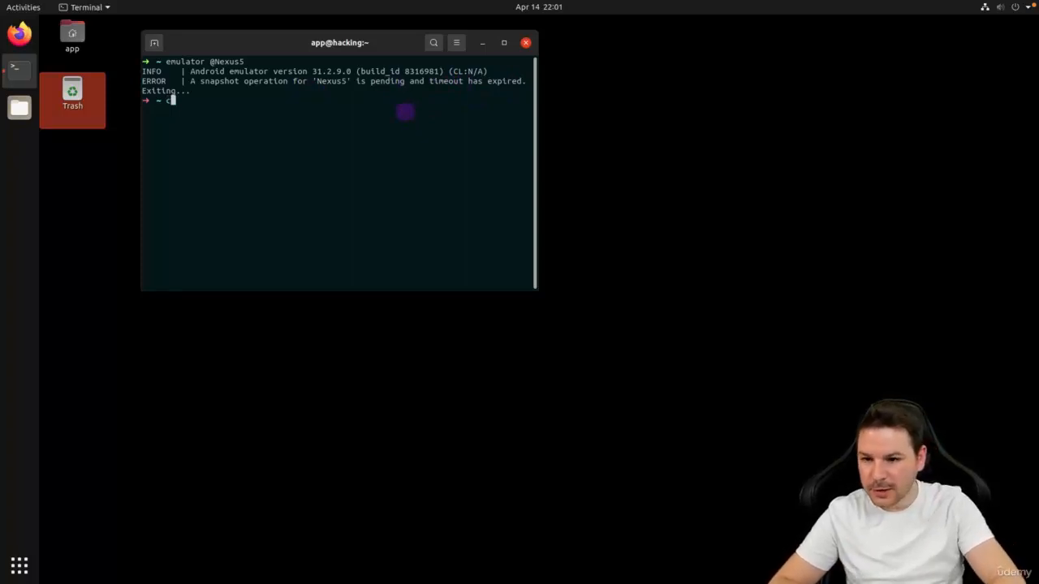
pyautogui.write('d tools/android-studio/bin')
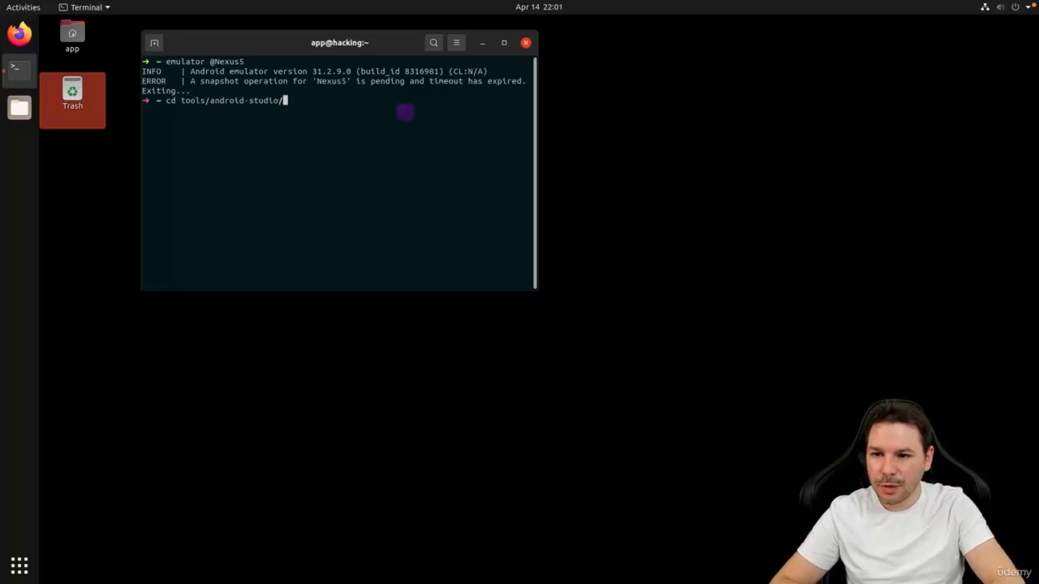
pyautogui.press('Return')
pyautogui.write('studio')
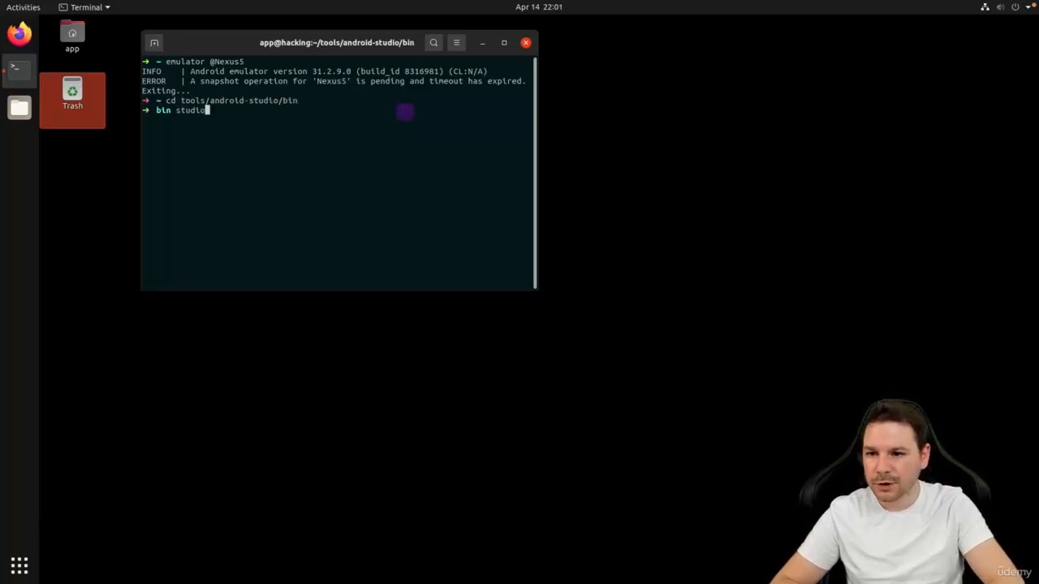
pyautogui.press('Return')
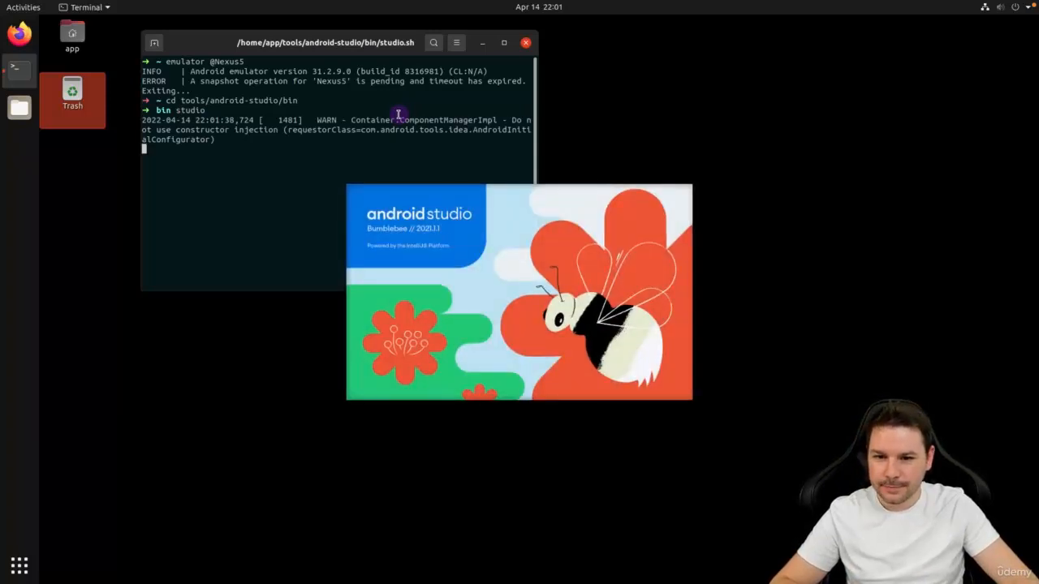
# Open the Virtual Device Manager from the Android Studio welcome window and try to start the Nexus5 device.
pyautogui.click(606, 326)
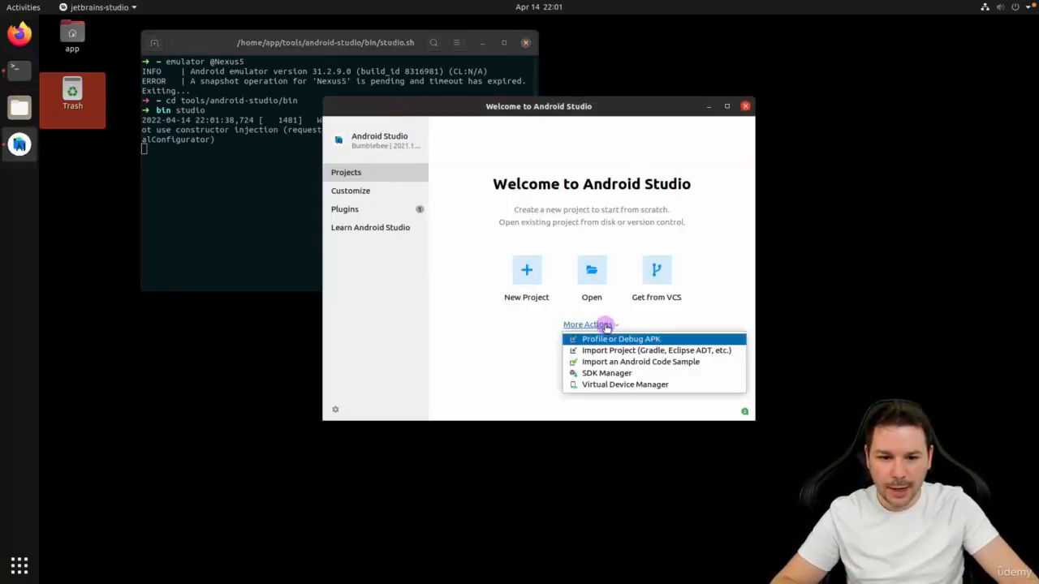
pyautogui.click(602, 387)
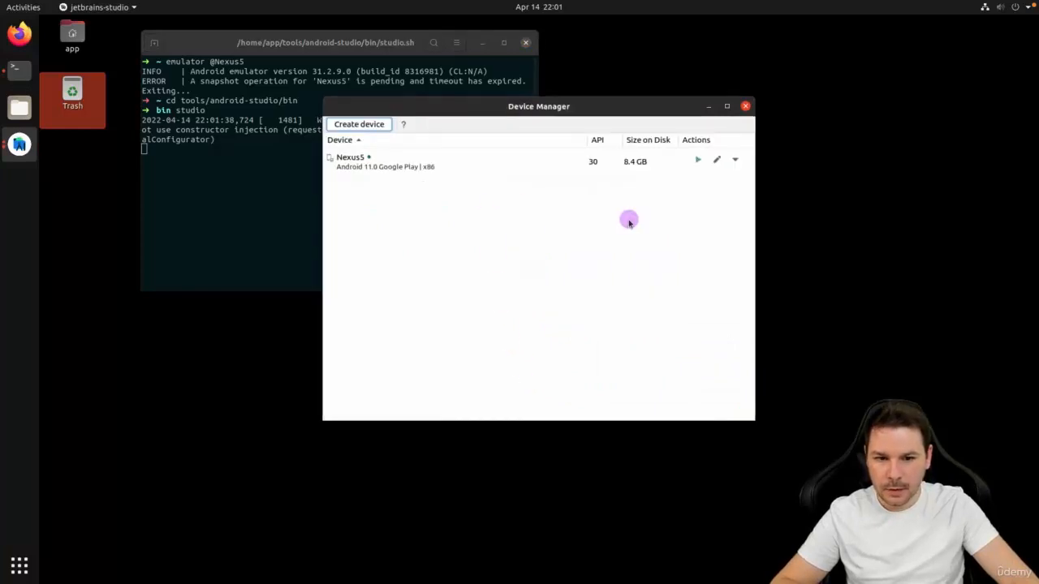
pyautogui.click(698, 161)
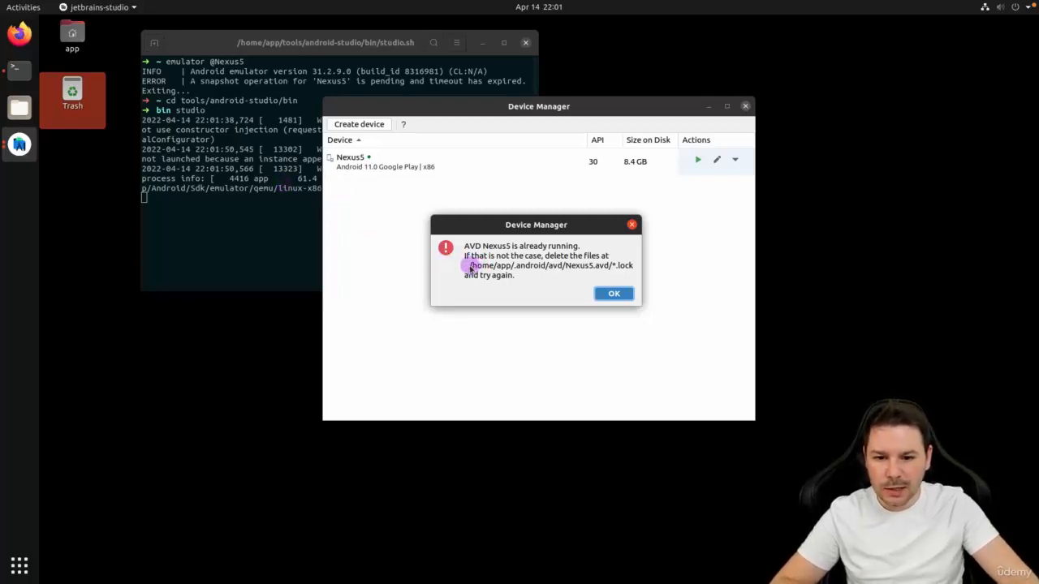
# Copy the lock-file path /home/app/.android/avd/Nexus5.avd/*.lock from the error message and dismiss the message.
pyautogui.moveTo(468, 266); pyautogui.dragTo(636, 266)
pyautogui.hotkey('ctrl', 'c')
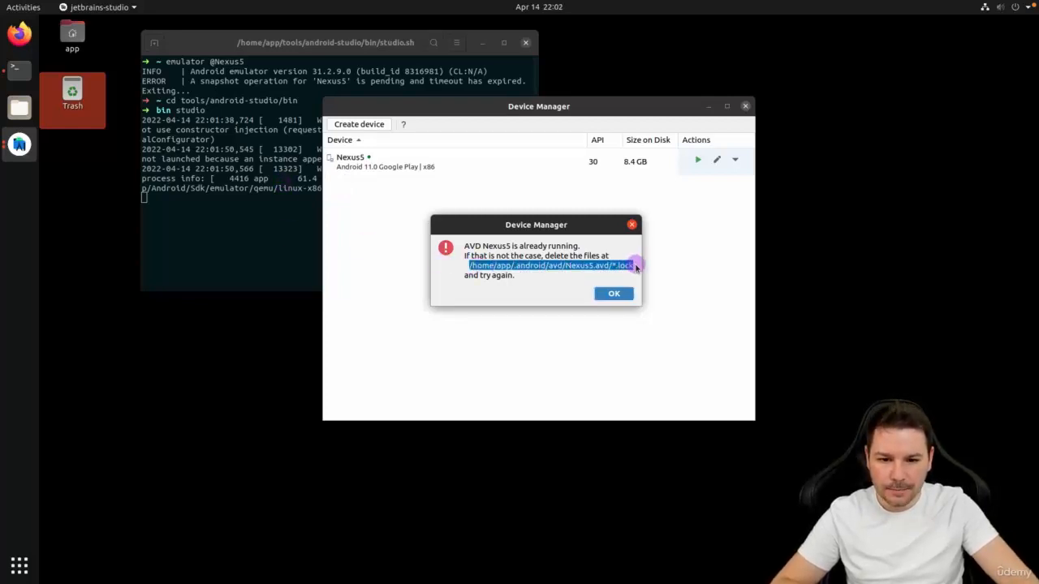
pyautogui.click(613, 293)
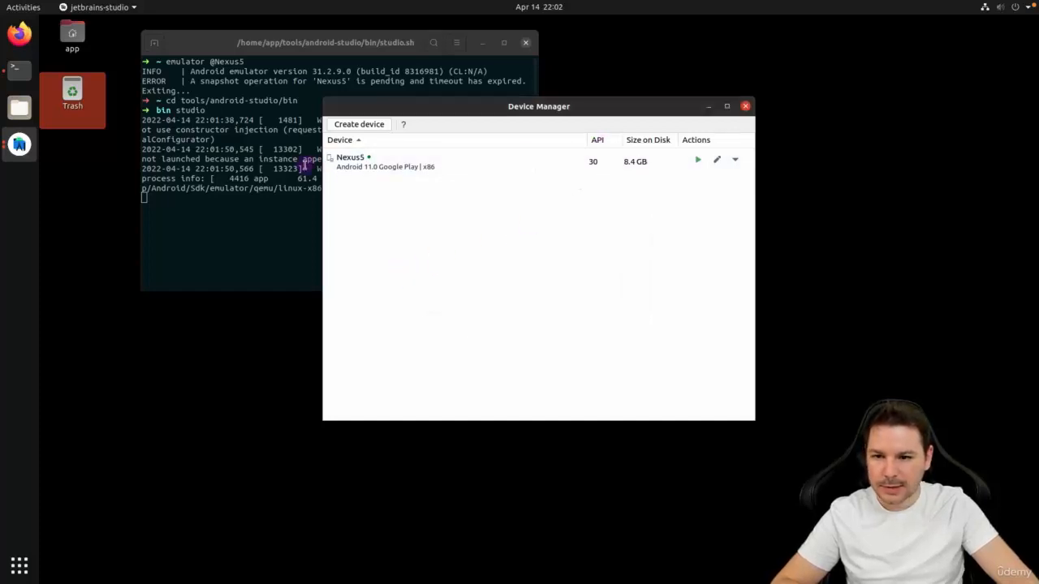
# From a new terminal, open the folder /home/app/.android/avd/Nexus5.avd/ with nautilus, reusing the copied path without its file pattern.
pyautogui.hotkey('ctrl', 'alt', 't')
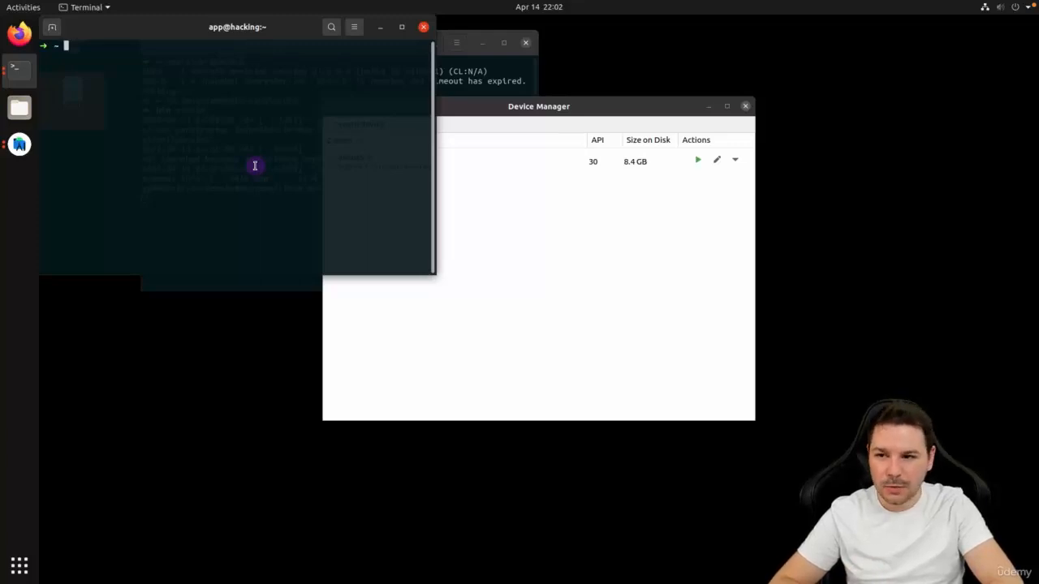
pyautogui.write('nautilus')
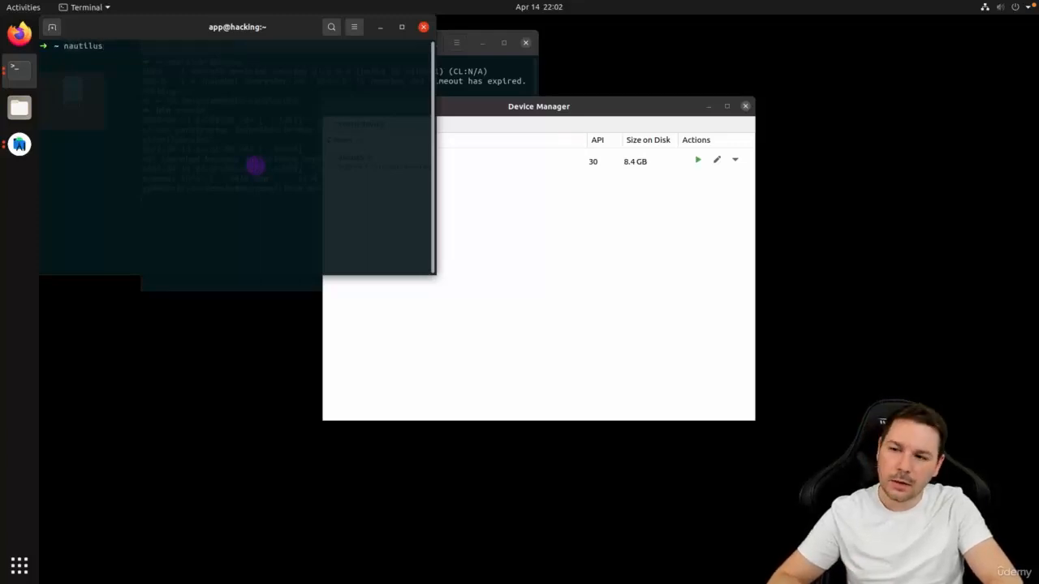
pyautogui.hotkey('ctrl', 'shift', 'v')
pyautogui.press('BackSpace')
pyautogui.press('BackSpace')
pyautogui.press('BackSpace')
pyautogui.press('BackSpace')
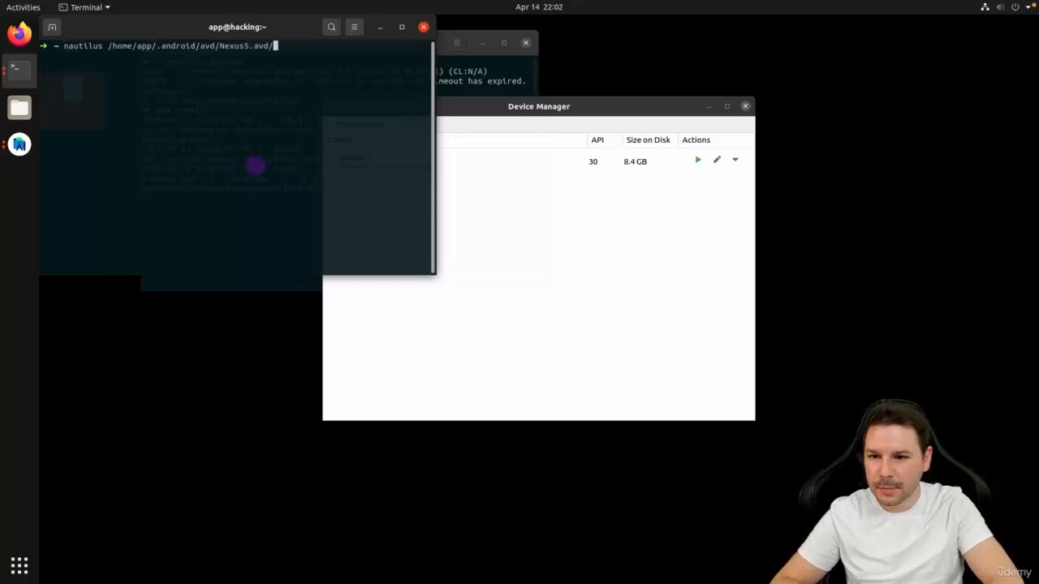
pyautogui.press('Return')
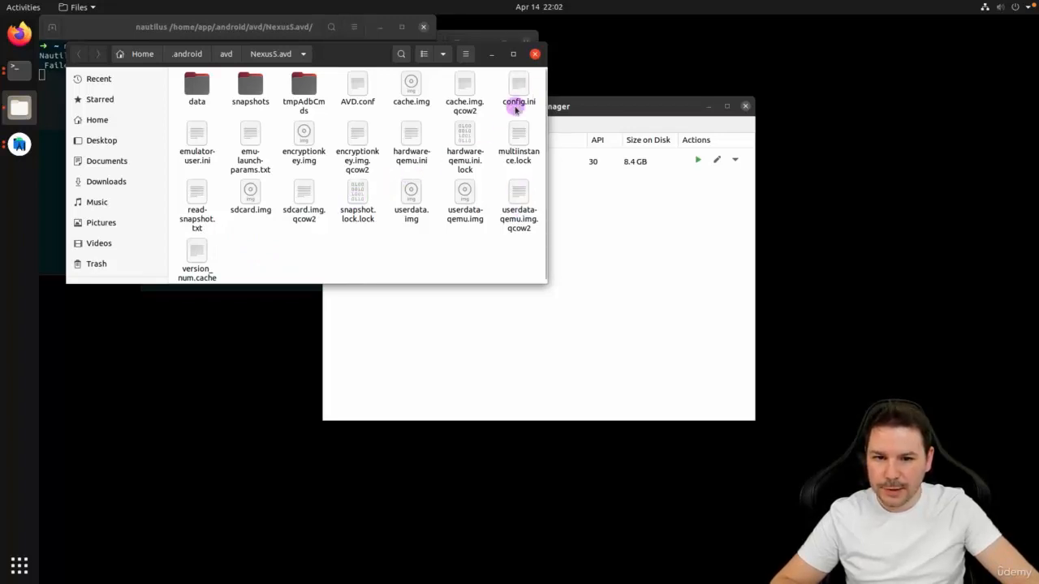
# Search the Nexus5.avd folder for lock and move snapshot.lock.lock to the trash.
pyautogui.click(402, 54)
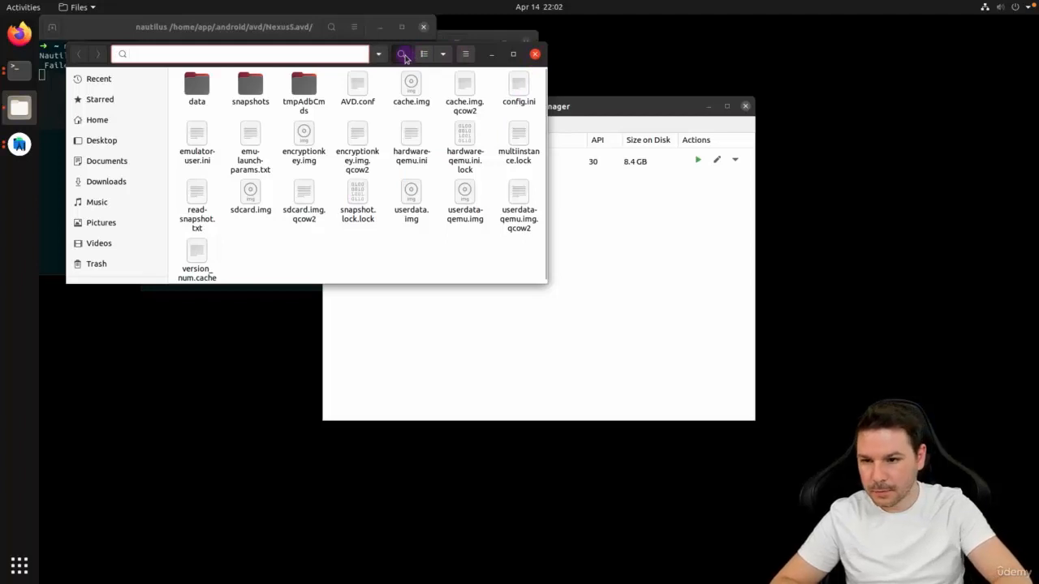
pyautogui.write('lock')
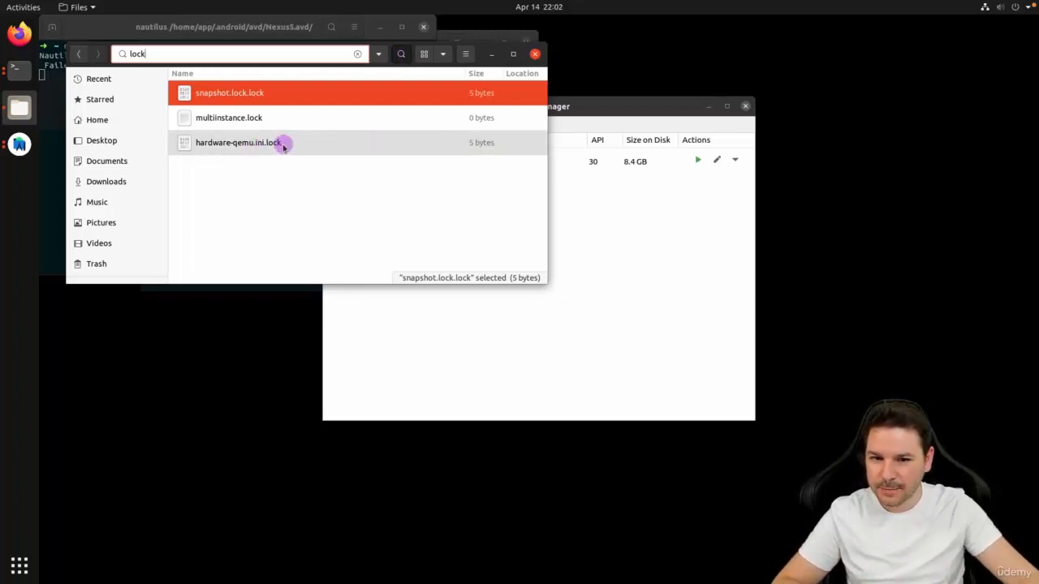
pyautogui.click(286, 91)
pyautogui.rightClick(283, 91)
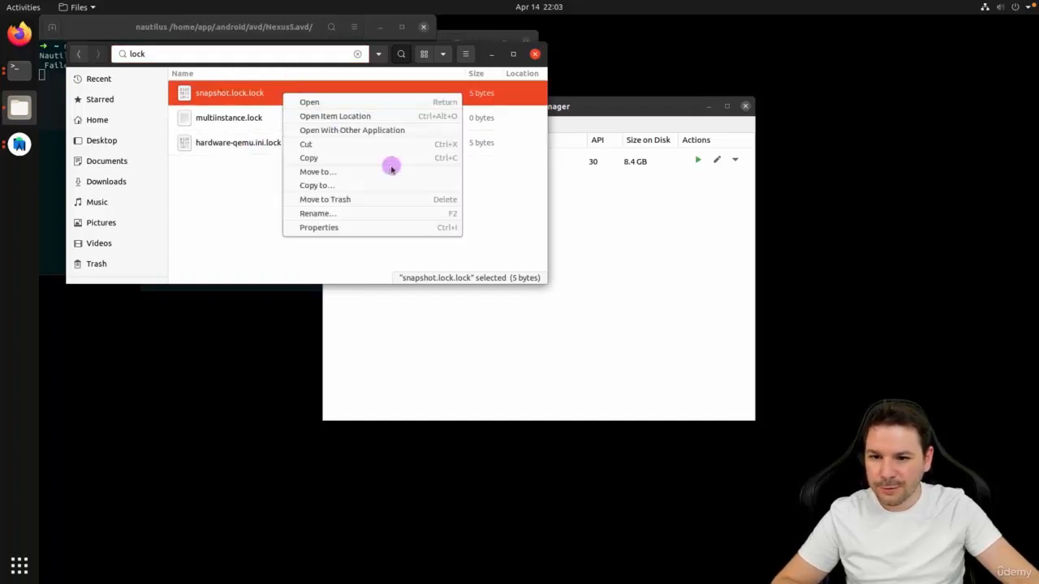
pyautogui.click(360, 200)
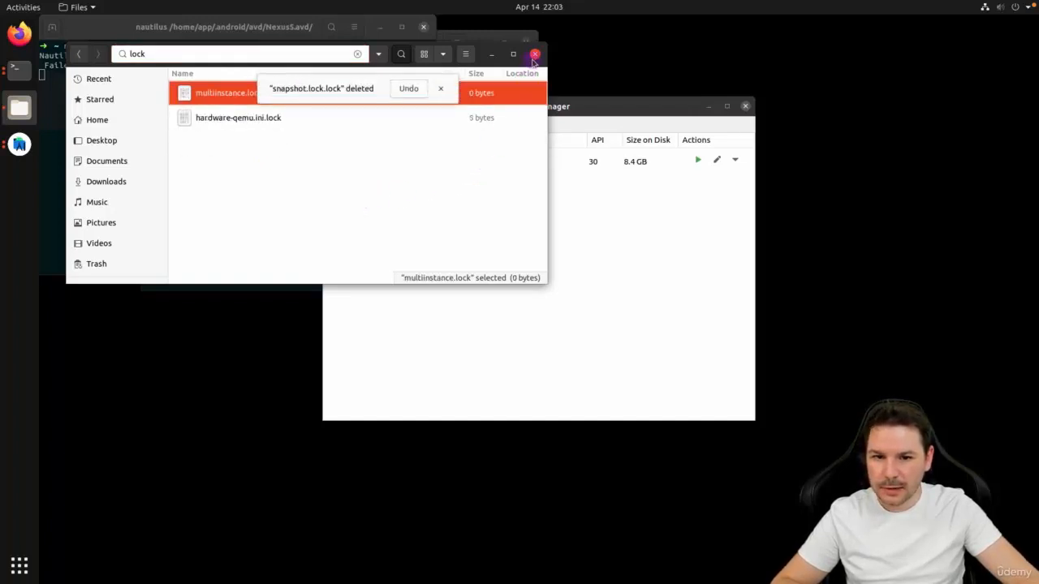
# Move multiinstance.lock and hardware-qemu.ini.lock to the trash and close the file manager window.
pyautogui.click(279, 121)
pyautogui.keyDown('ctrl'); pyautogui.click(283, 98); pyautogui.keyUp('ctrl')
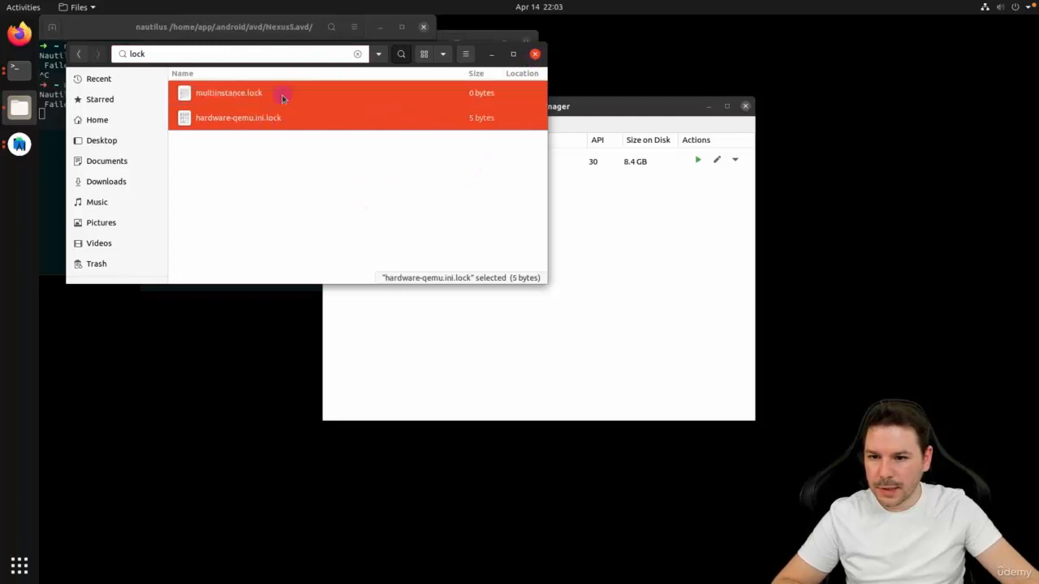
pyautogui.rightClick(282, 98)
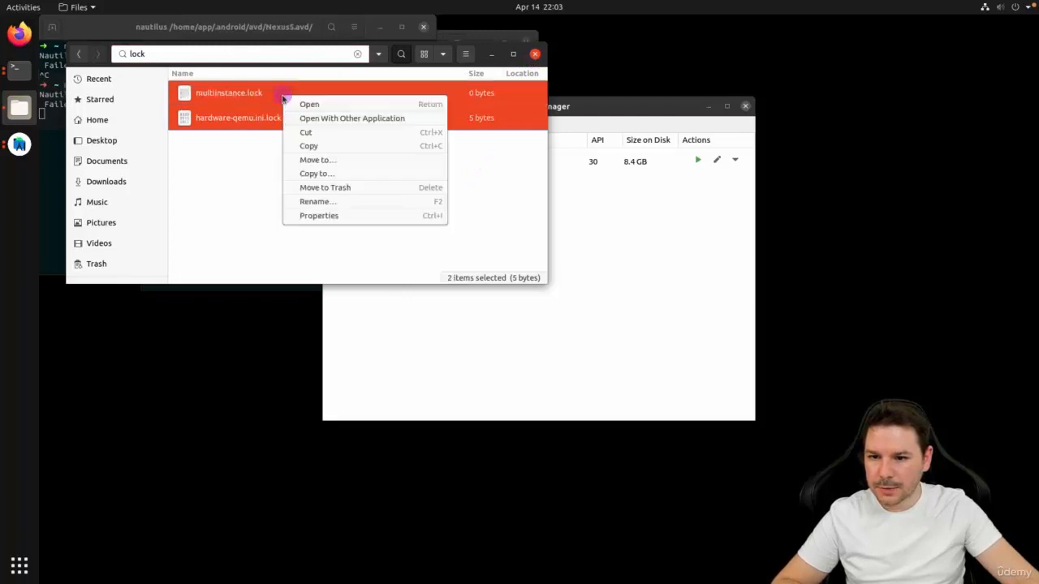
pyautogui.click(345, 189)
pyautogui.click(411, 88)
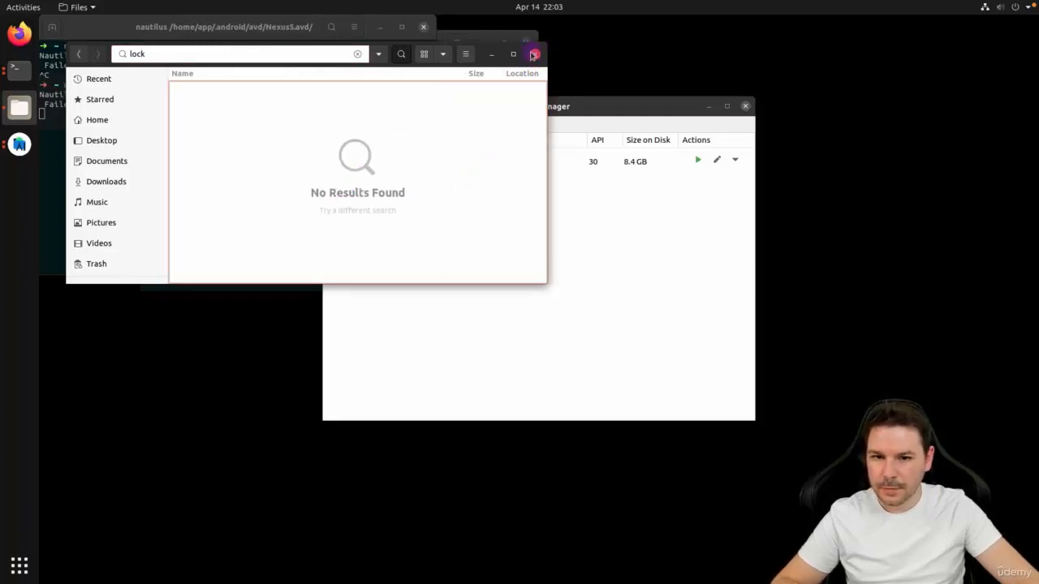
pyautogui.click(533, 54)
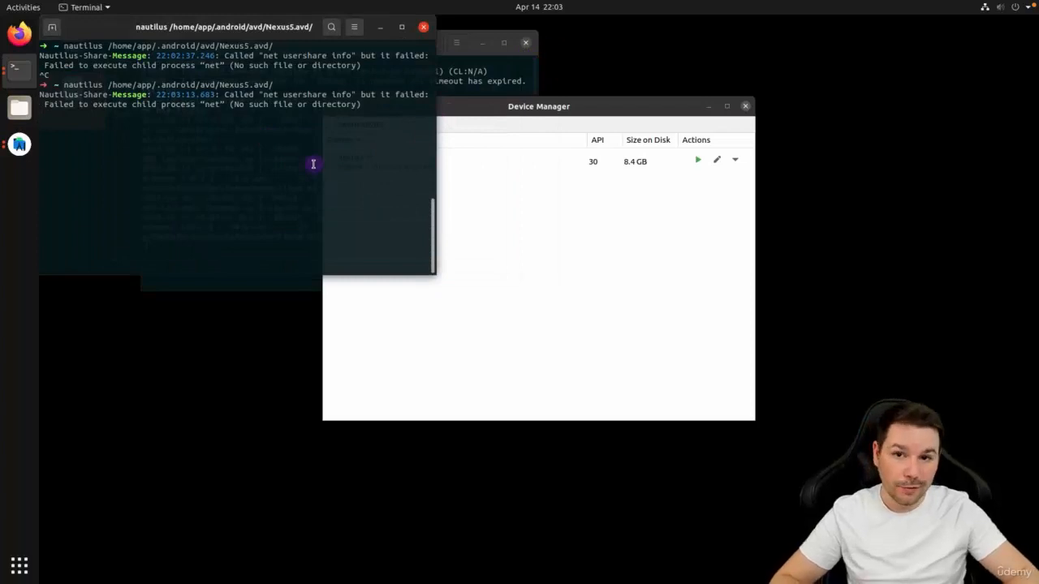
# Close the terminal that ran nautilus, start the Nexus5 device again, and minimize the Android Studio terminal.
pyautogui.click(423, 27)
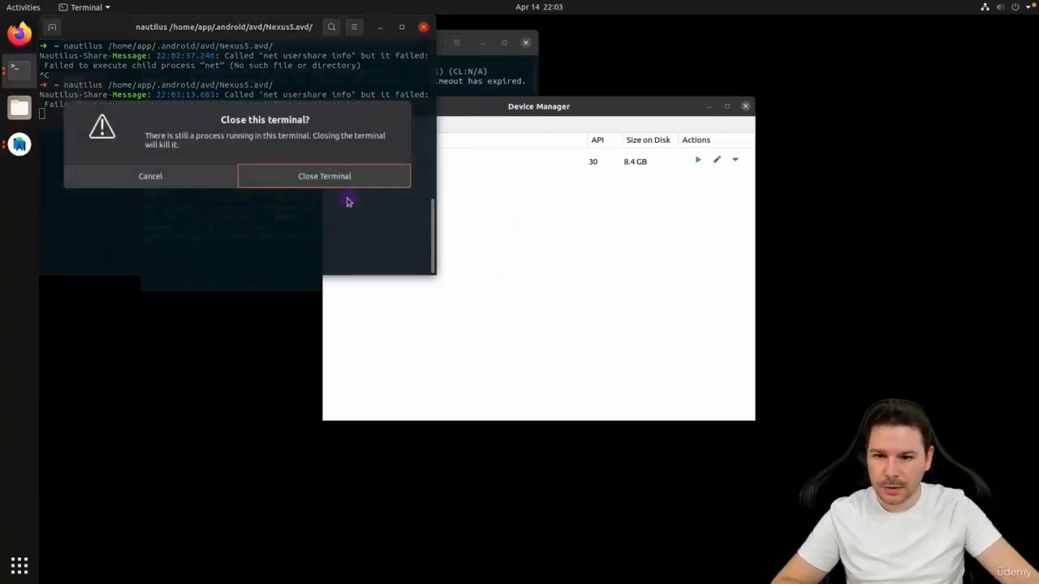
pyautogui.click(347, 180)
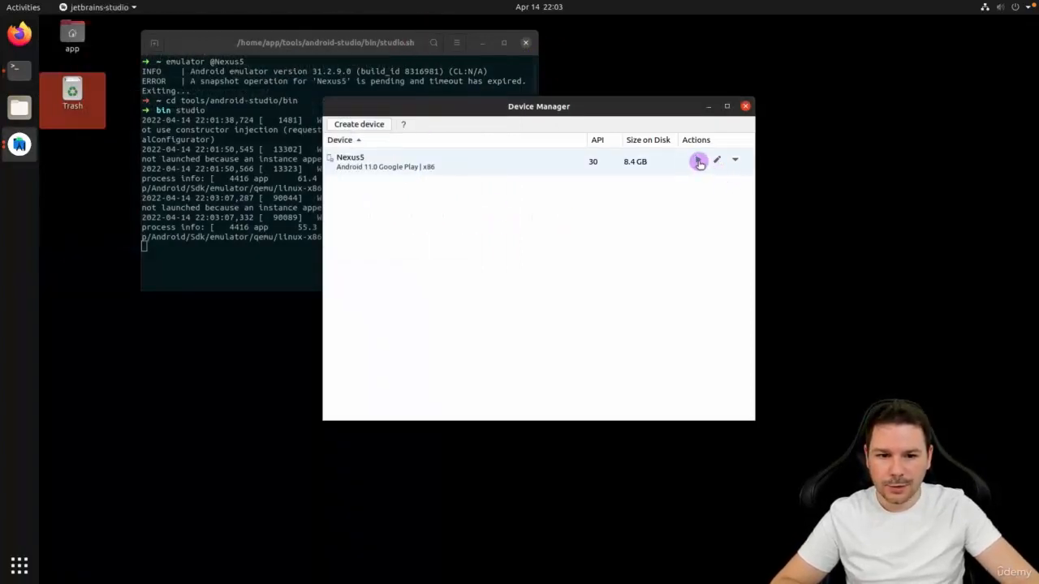
pyautogui.click(698, 161)
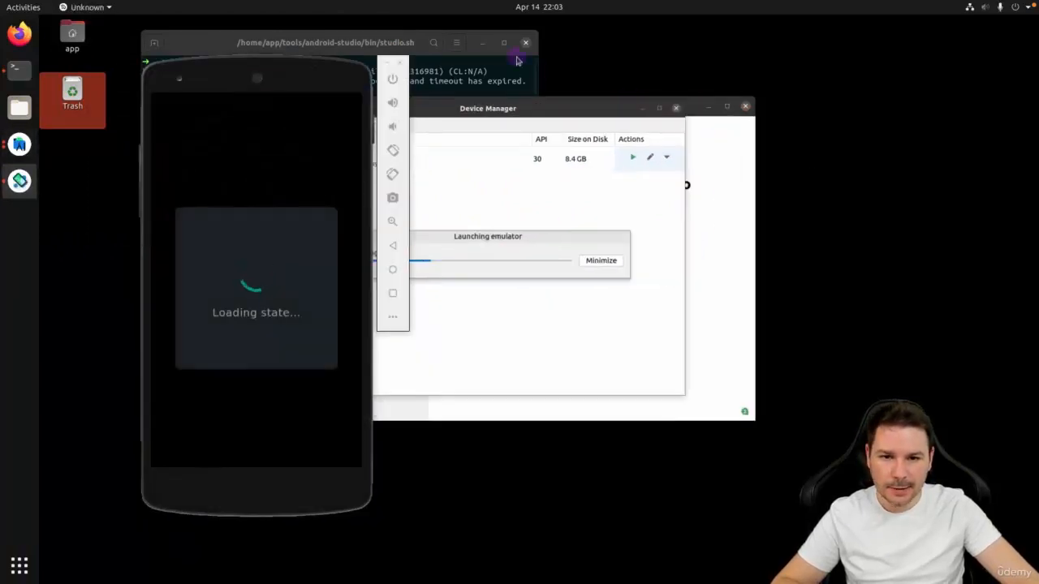
pyautogui.click(480, 42)
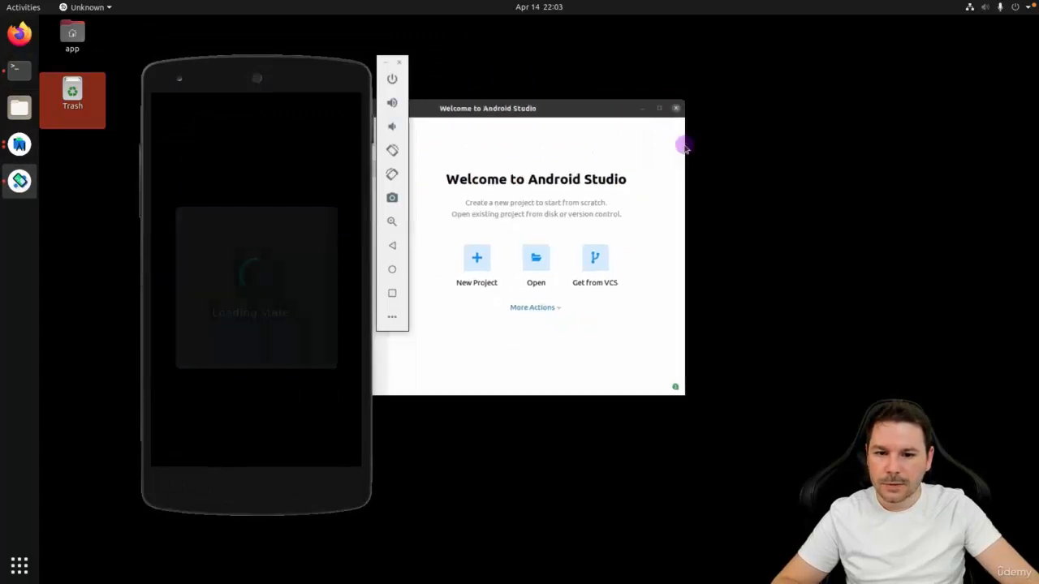
# Write the command rm /home/app/.android/avd/Nexus5.avd/*.lock in a new terminal, and close that terminal without running it.
pyautogui.hotkey('ctrl', 'alt', 't')
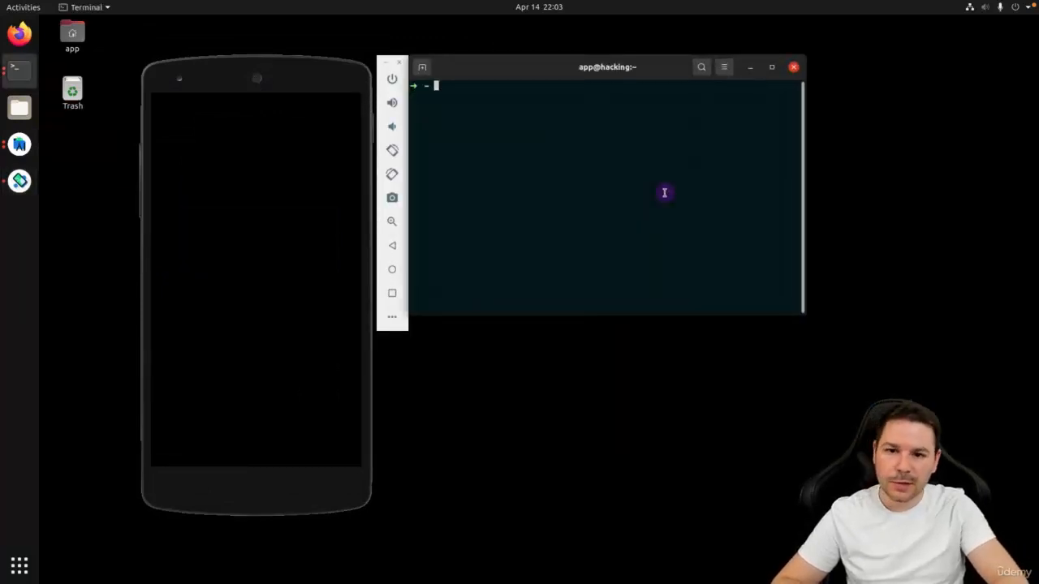
pyautogui.write('rm')
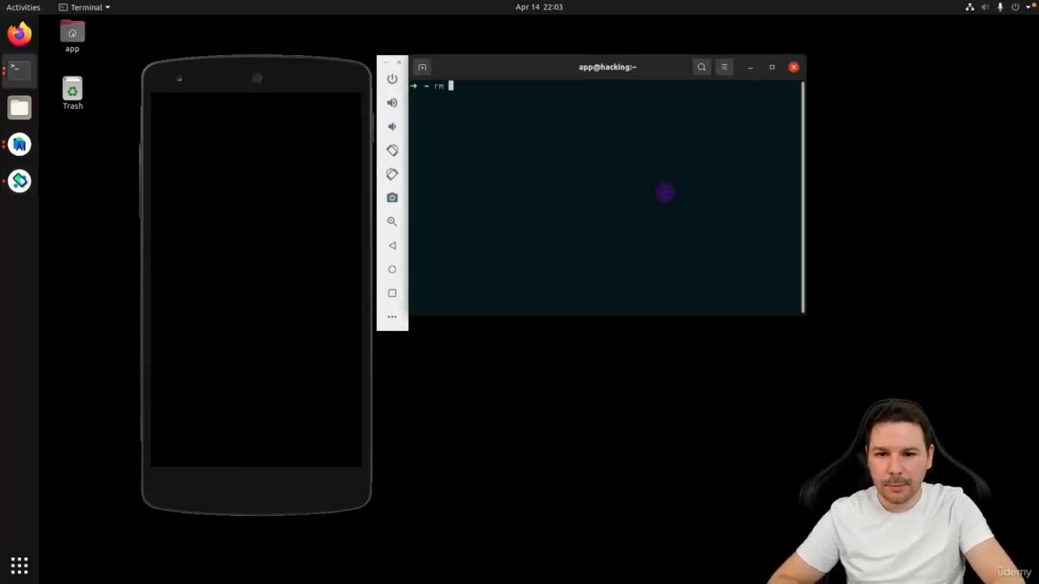
pyautogui.write('/home/app/.android/avd/Nexus5.avd/*.lock')
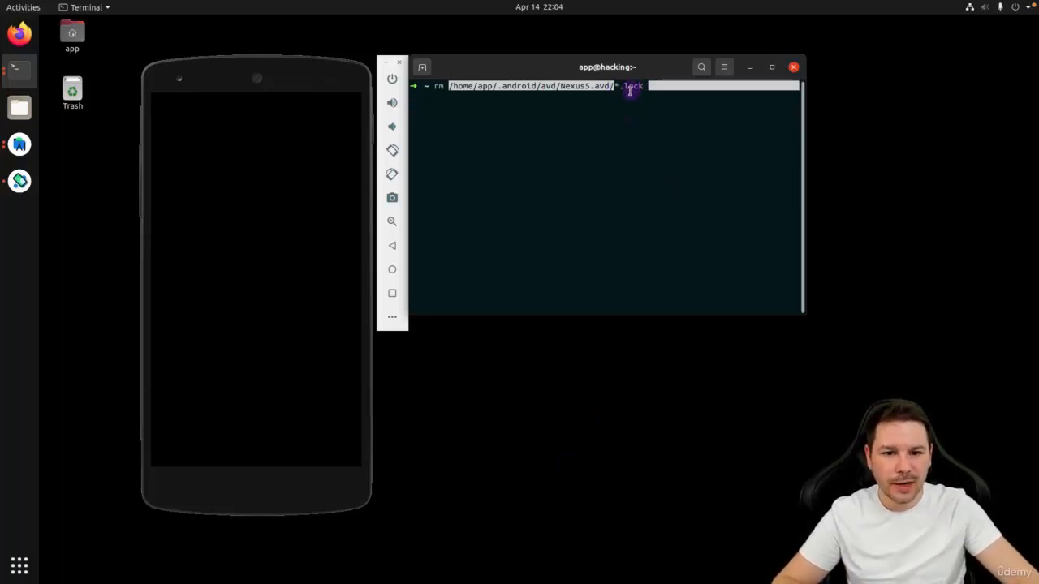
pyautogui.click(795, 67)
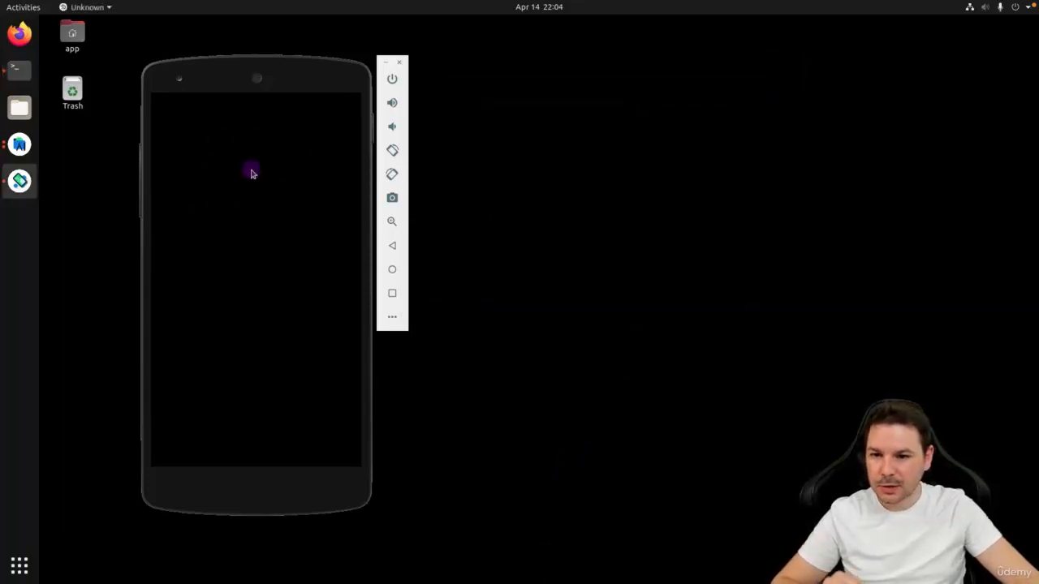
# Wake the Nexus5 emulator's screen and power off the virtual device.
pyautogui.click(392, 78)
pyautogui.moveTo(240, 106); pyautogui.dragTo(295, 106)
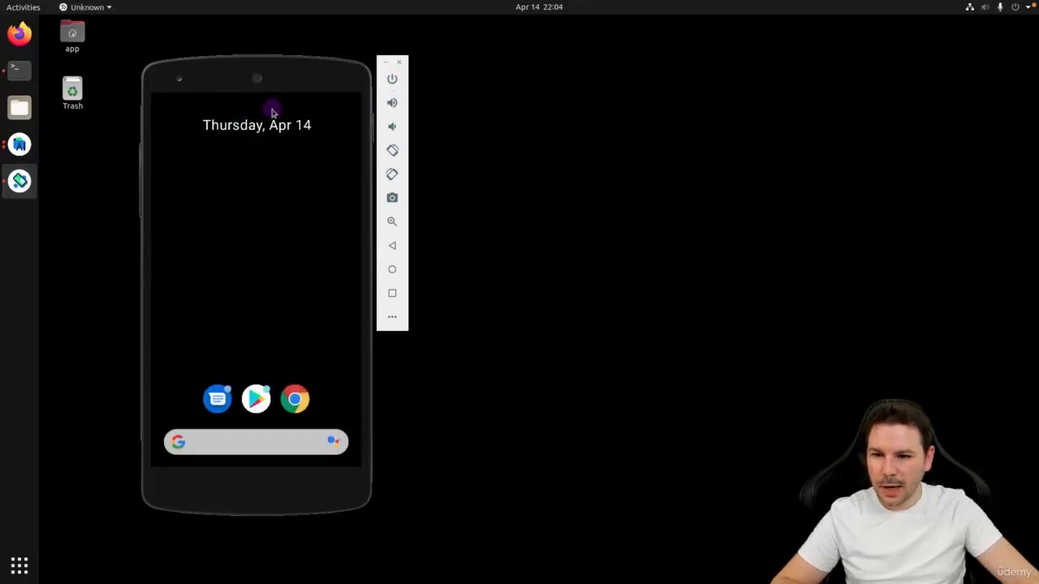
pyautogui.click(392, 78)
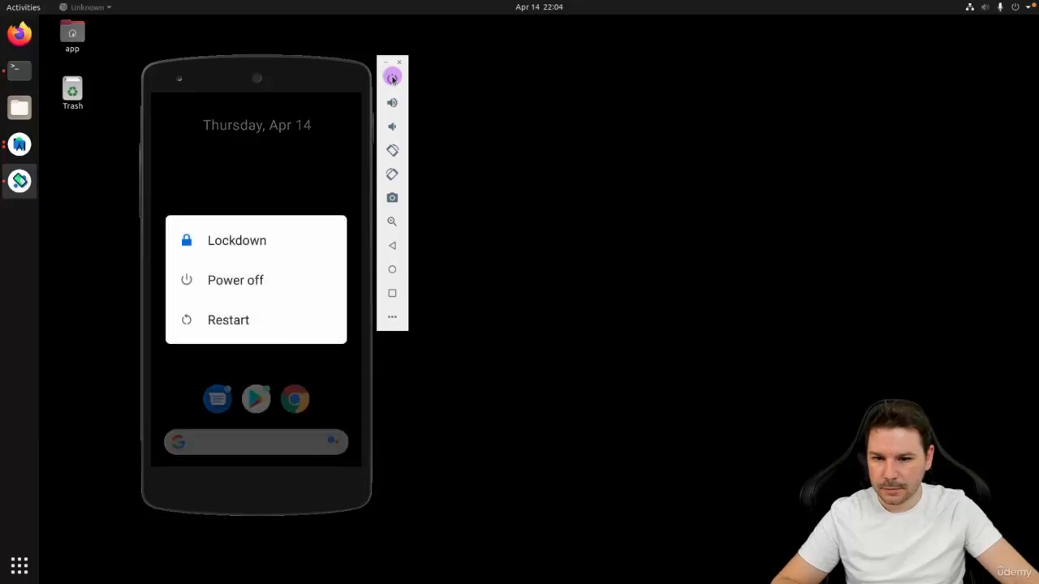
pyautogui.click(233, 283)
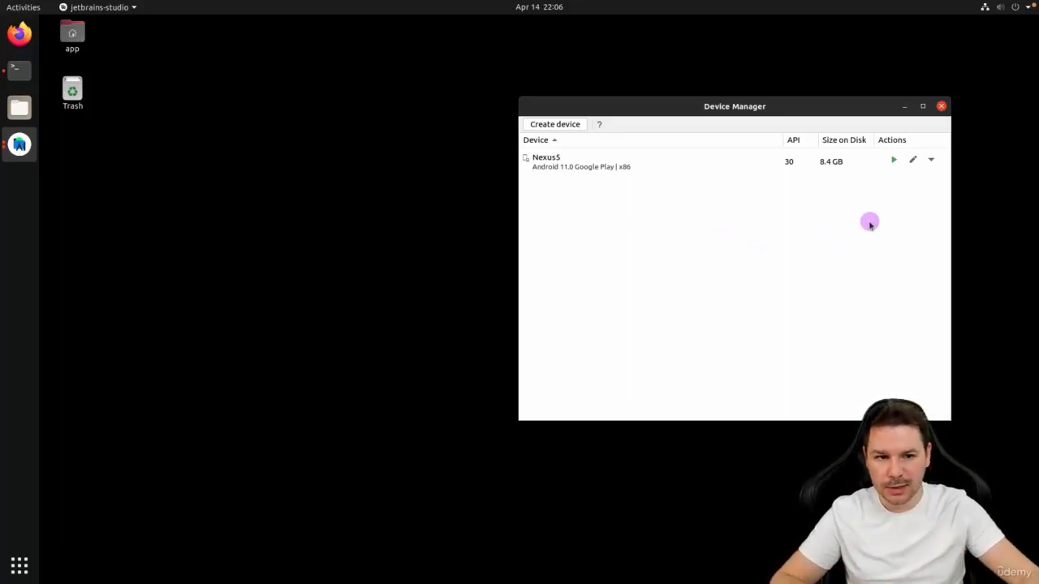
# Cold boot the Nexus5 device from the Device Manager and review its additional device actions once it has started.
pyautogui.click(930, 161)
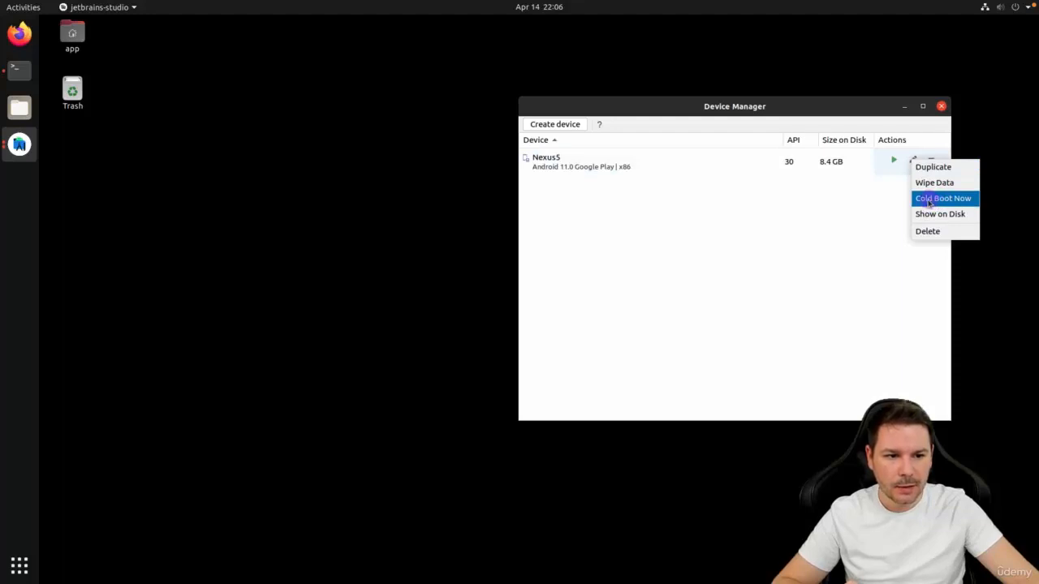
pyautogui.click(933, 199)
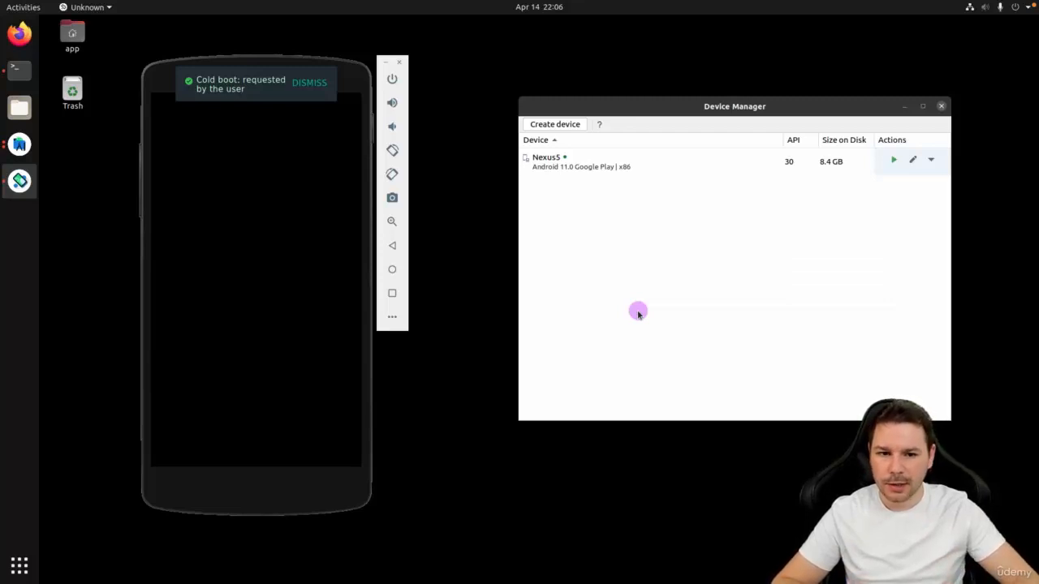
pyautogui.click(391, 78)
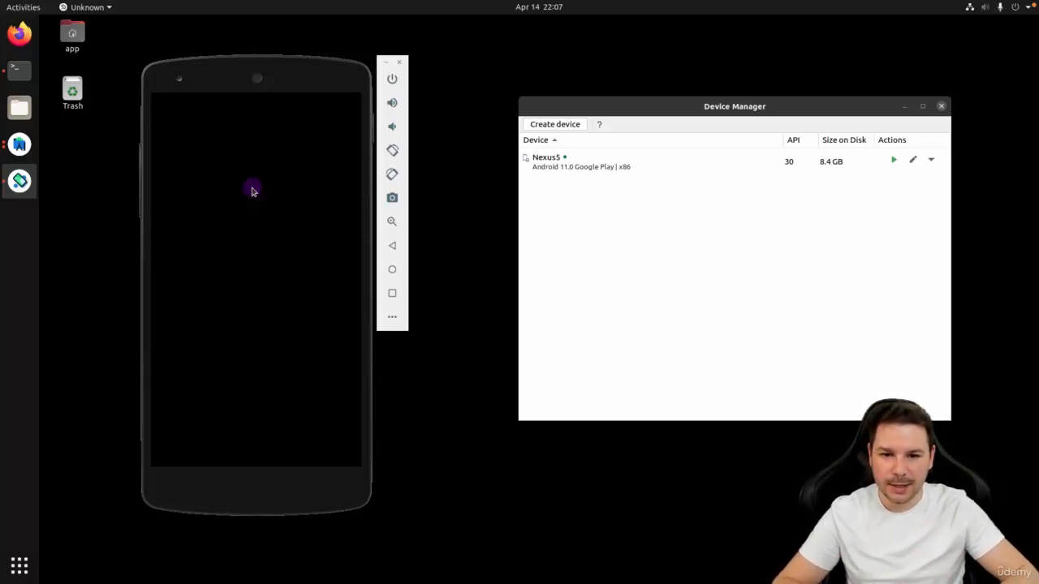
pyautogui.click(654, 361)
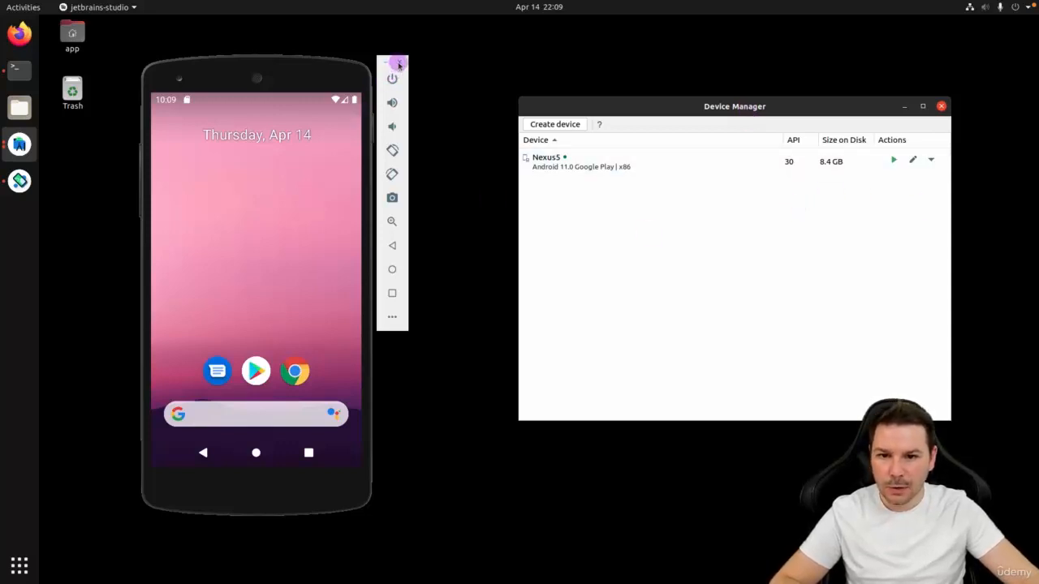
pyautogui.click(930, 159)
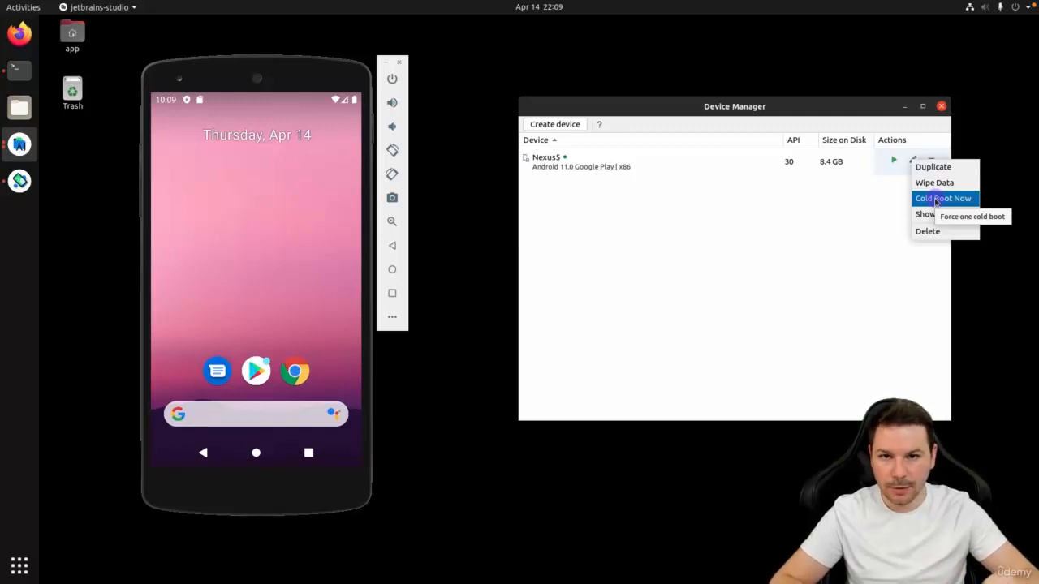
pyautogui.click(679, 286)
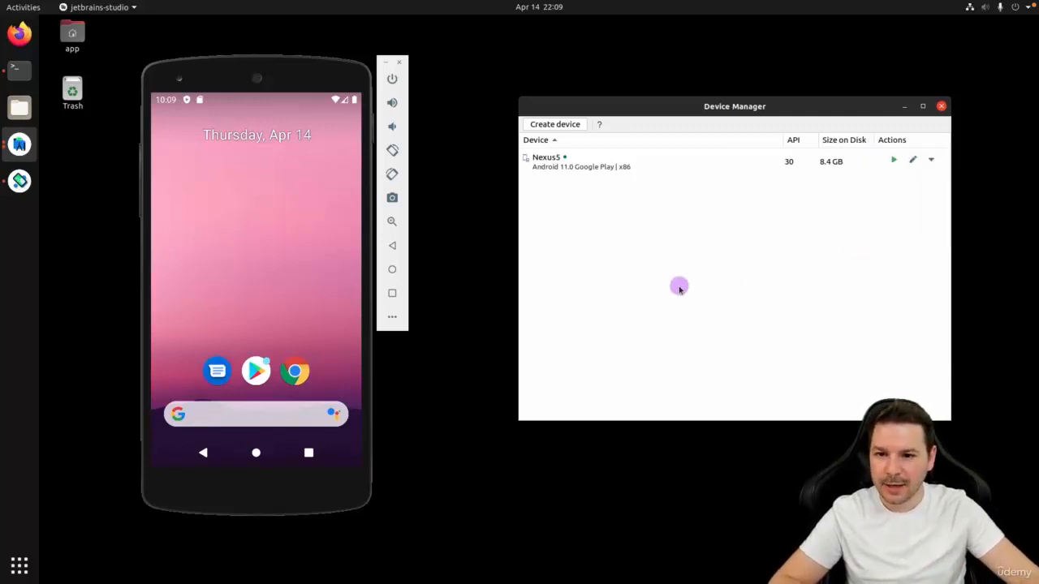
# Minimize the Device Manager and set the emulator's cellular signal strength to Great in the Extended Controls.
pyautogui.click(903, 107)
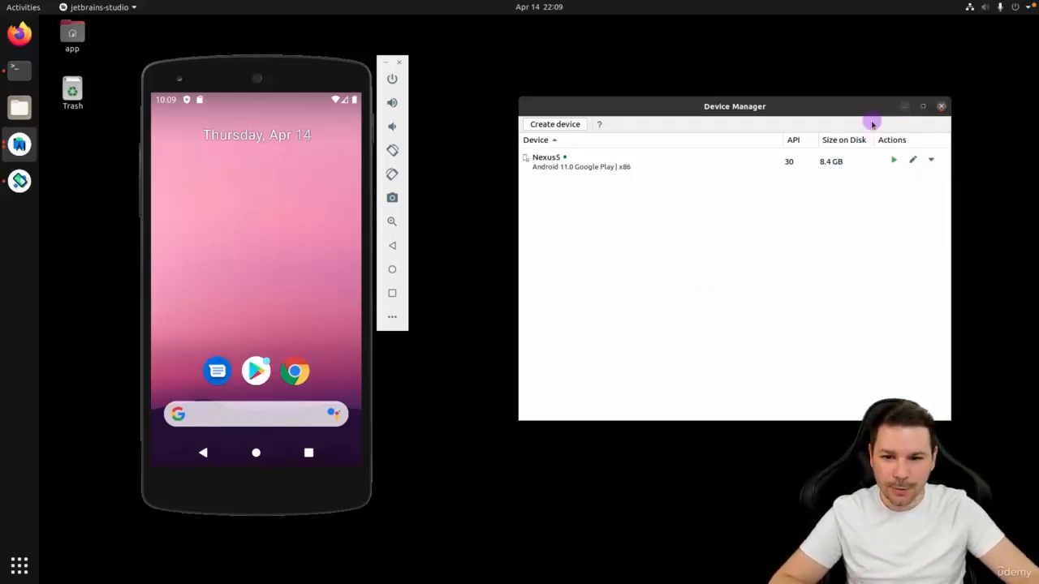
pyautogui.click(391, 316)
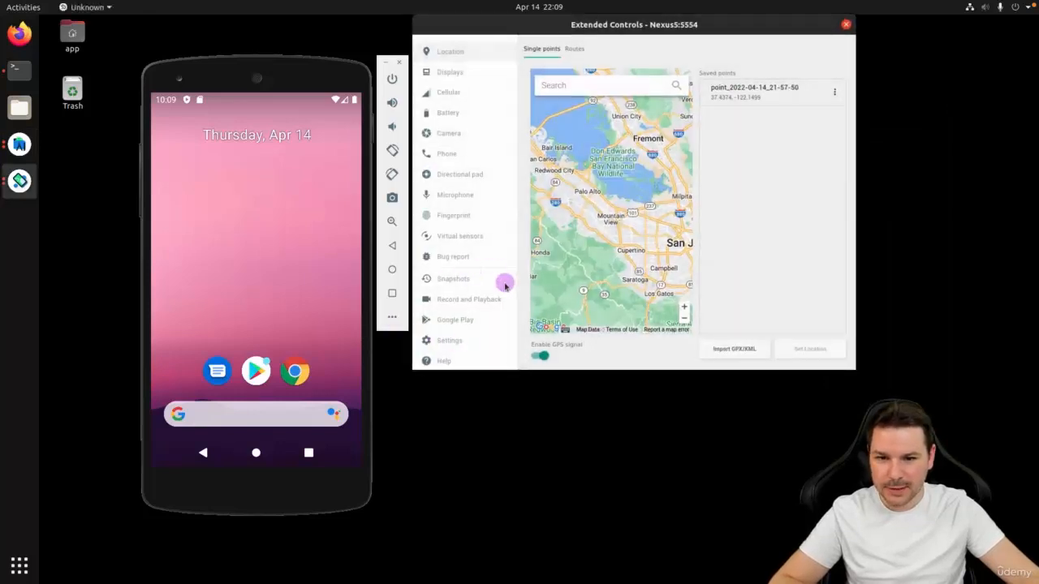
pyautogui.click(452, 94)
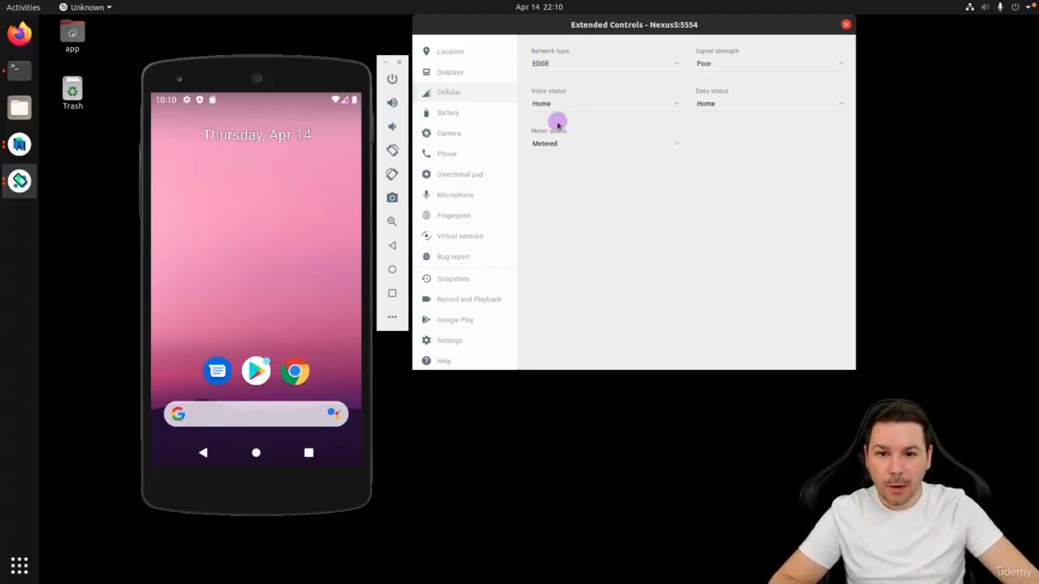
pyautogui.click(706, 64)
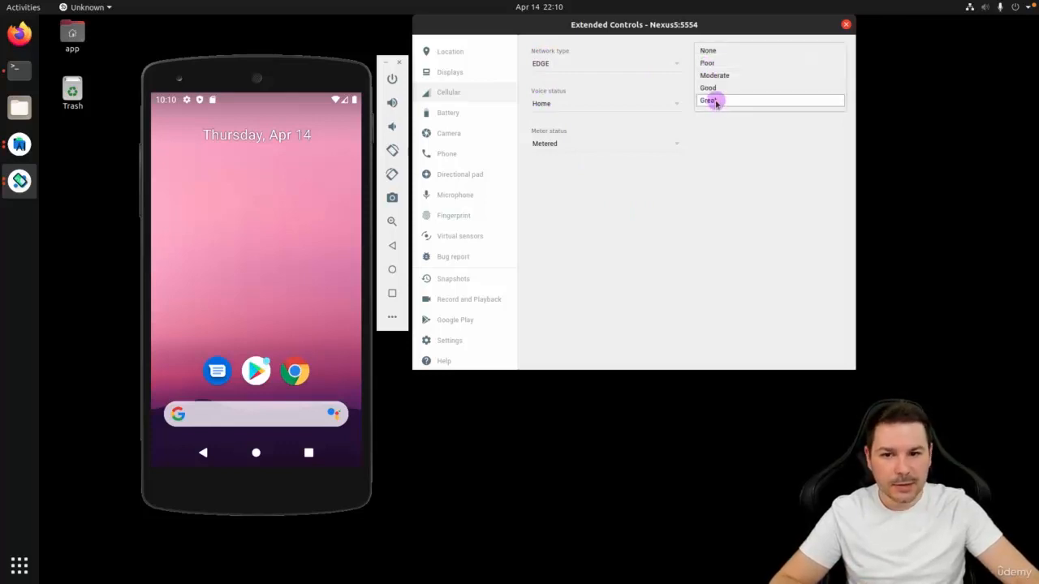
pyautogui.click(716, 102)
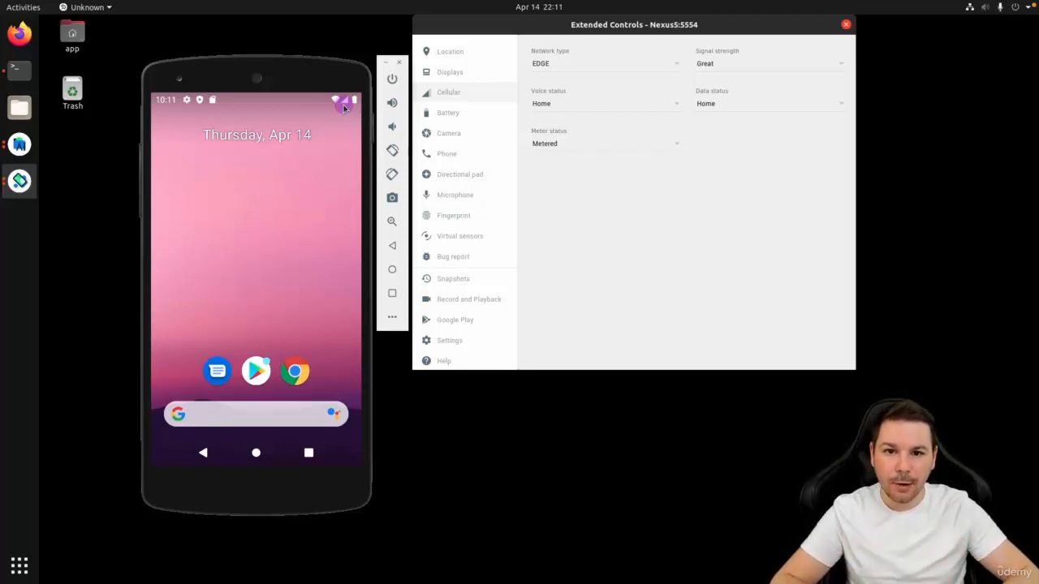
# Set the emulator's cellular network type to 5G, with Great as the signal strength.
pyautogui.click(580, 58)
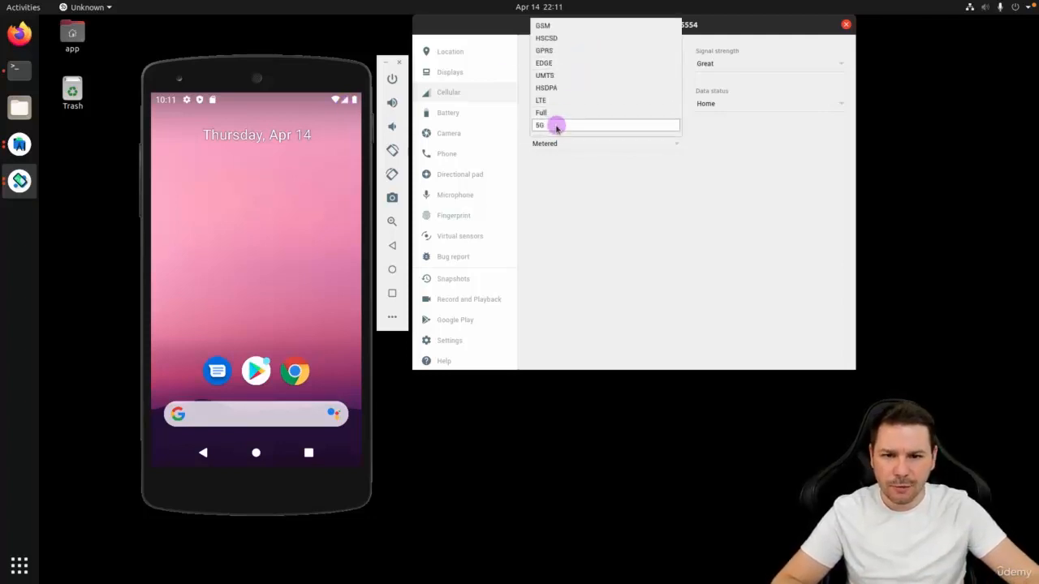
pyautogui.click(556, 126)
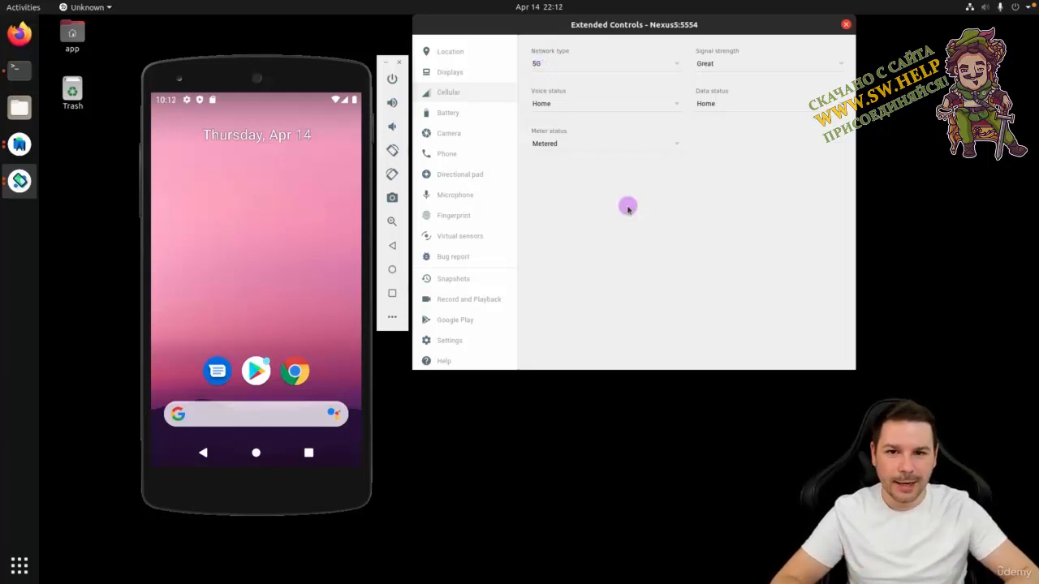
pyautogui.click(716, 65)
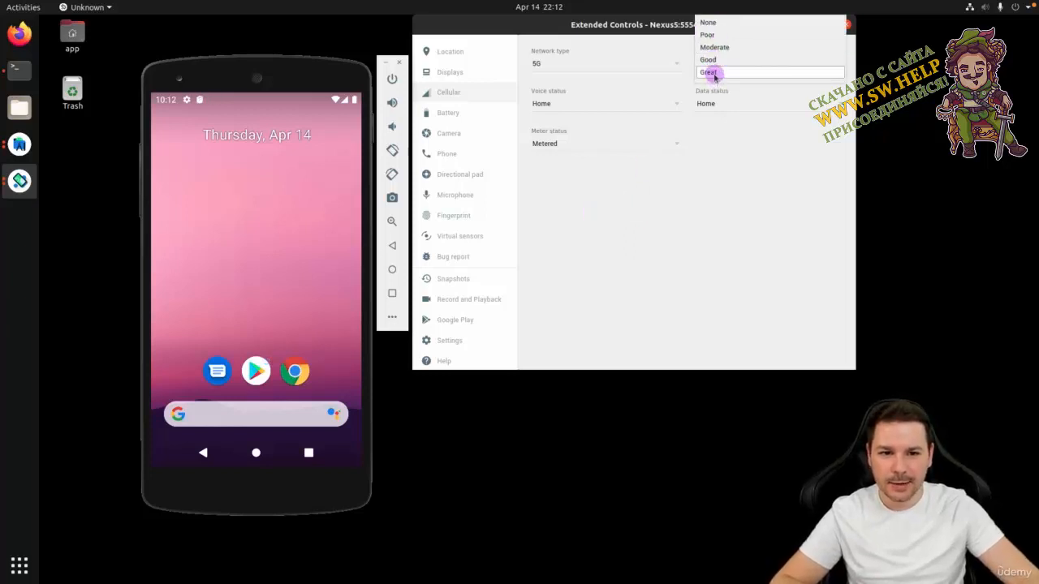
pyautogui.click(714, 73)
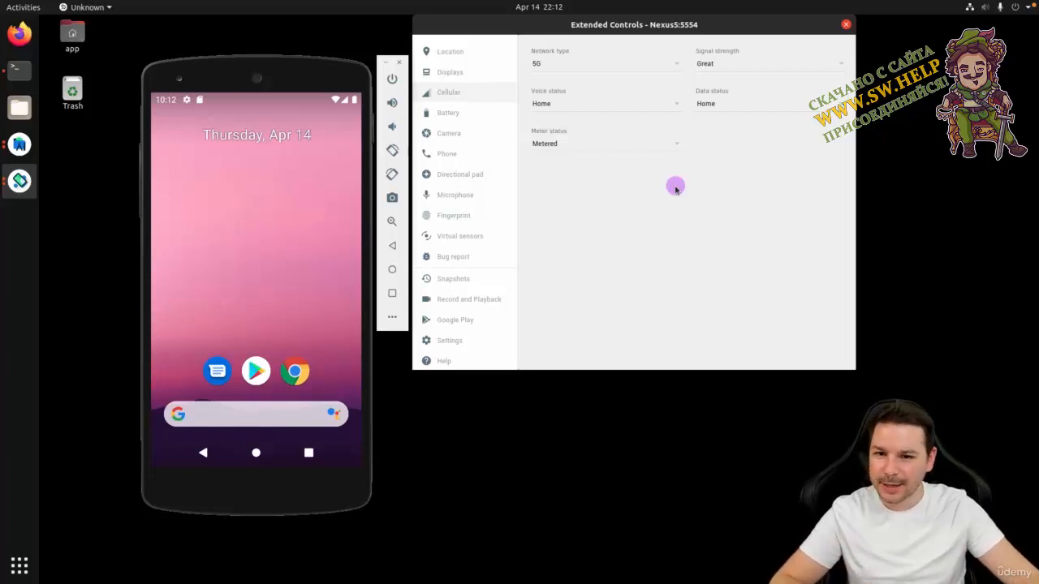
# Lower the emulator's battery charge level to 9%, restore it to 100%, and keep the charger connection set to None.
pyautogui.click(452, 116)
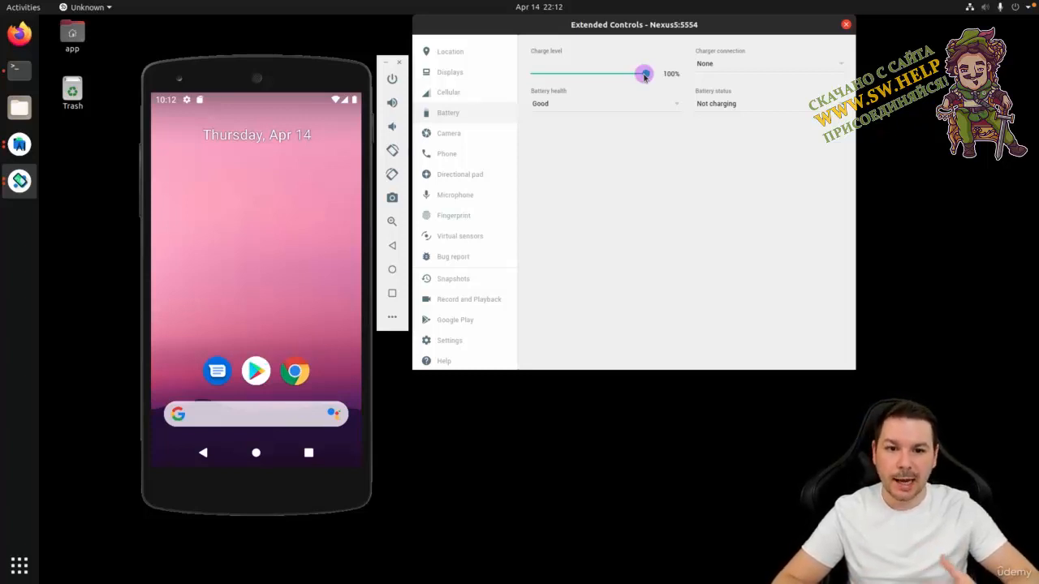
pyautogui.moveTo(645, 76); pyautogui.dragTo(541, 74)
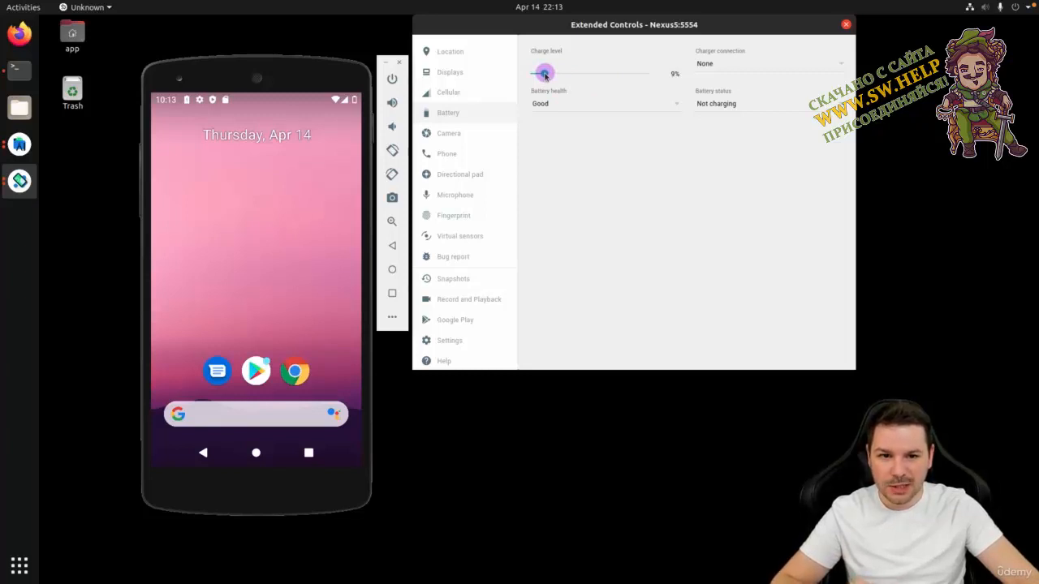
pyautogui.moveTo(544, 74); pyautogui.dragTo(725, 77)
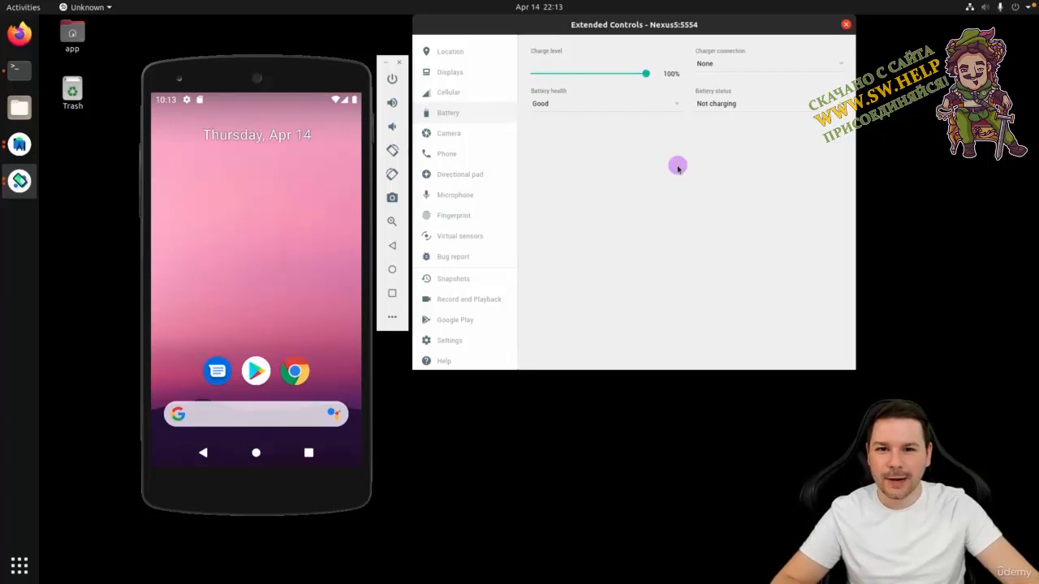
pyautogui.click(736, 64)
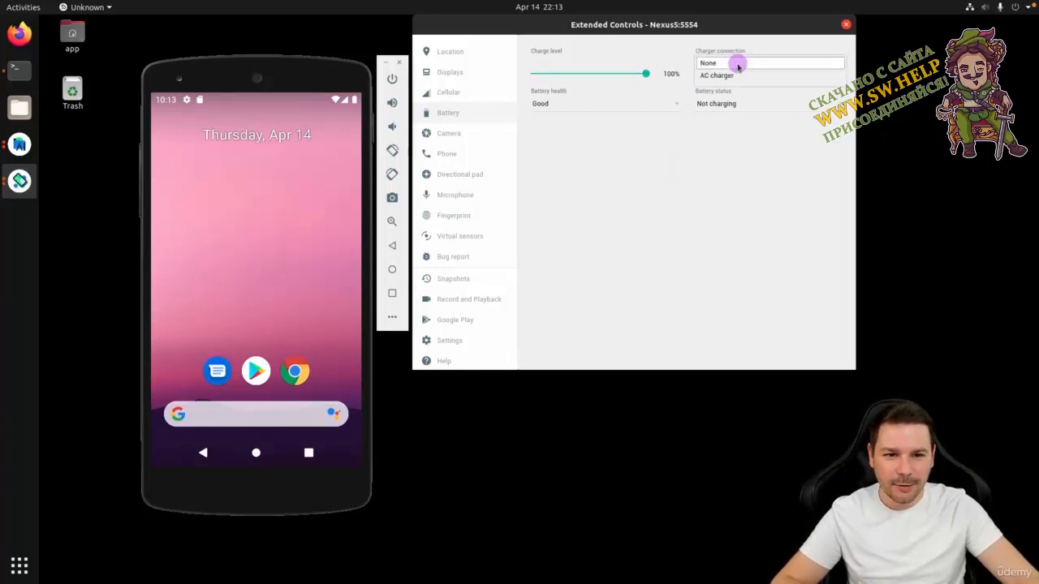
pyautogui.click(739, 65)
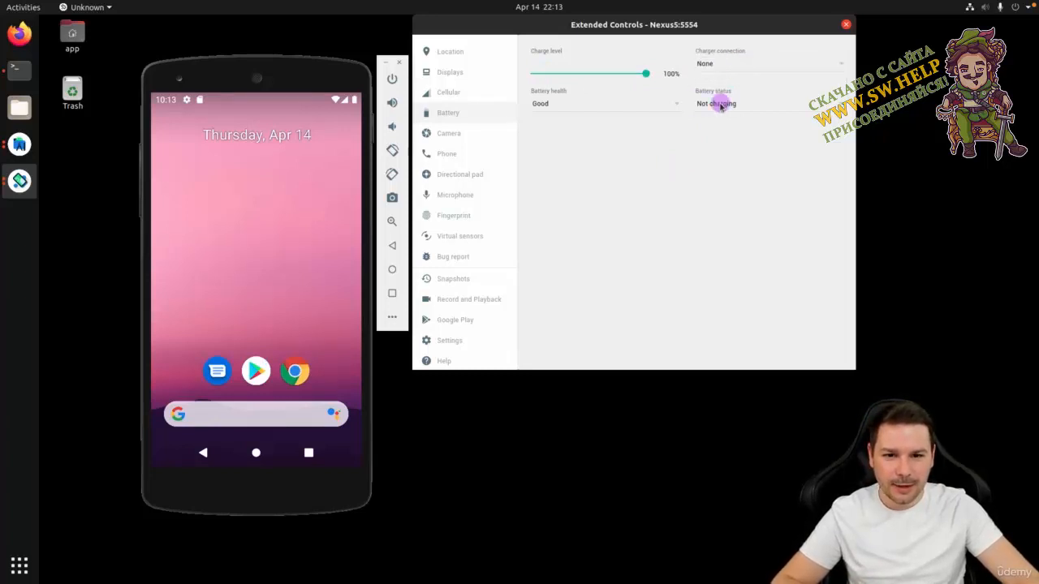
# Review the battery health options, keeping Good, and show the camera's virtual scene image settings in the Extended Controls.
pyautogui.click(589, 104)
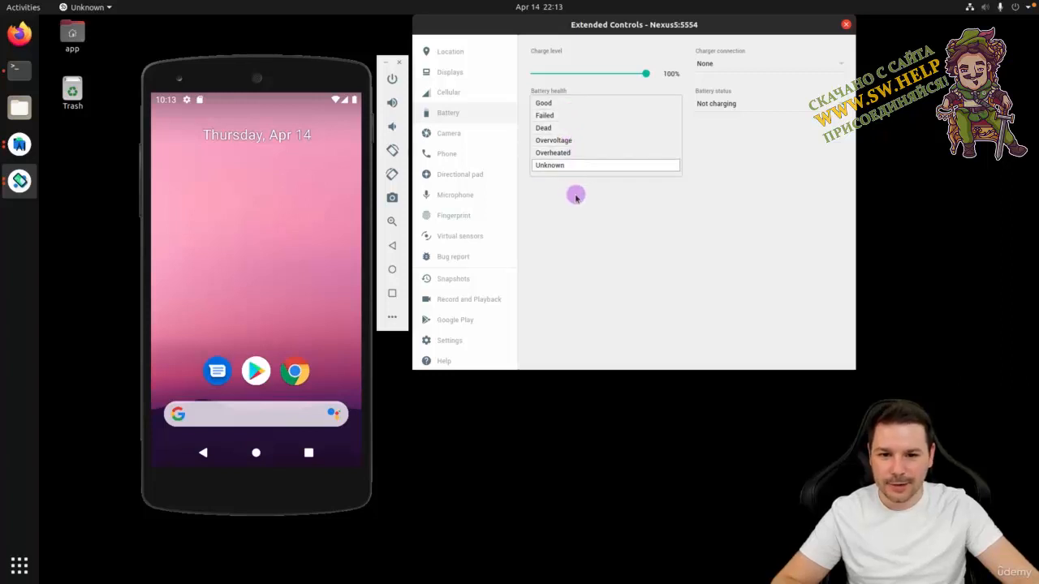
pyautogui.click(549, 104)
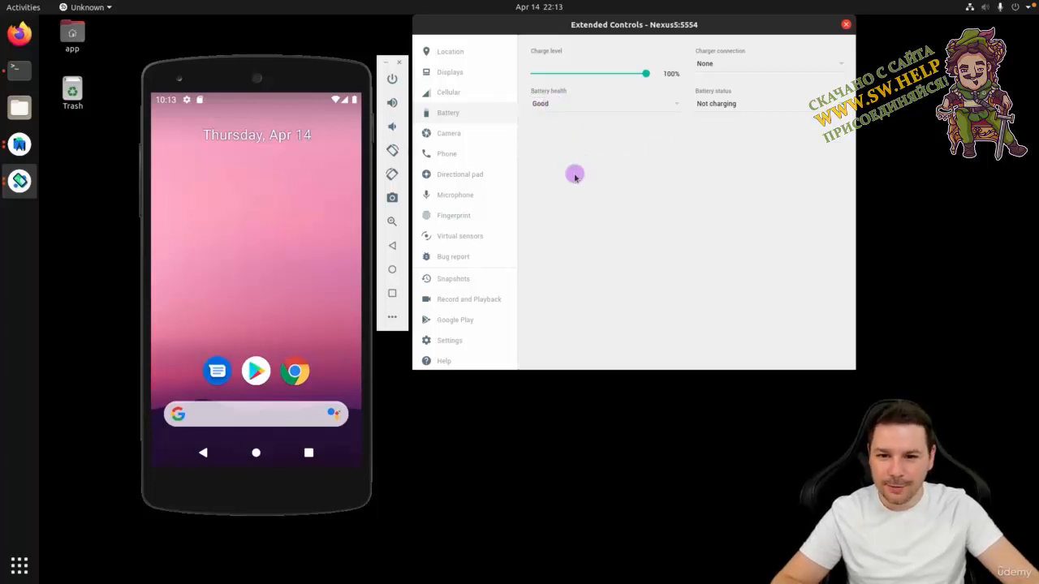
pyautogui.click(451, 135)
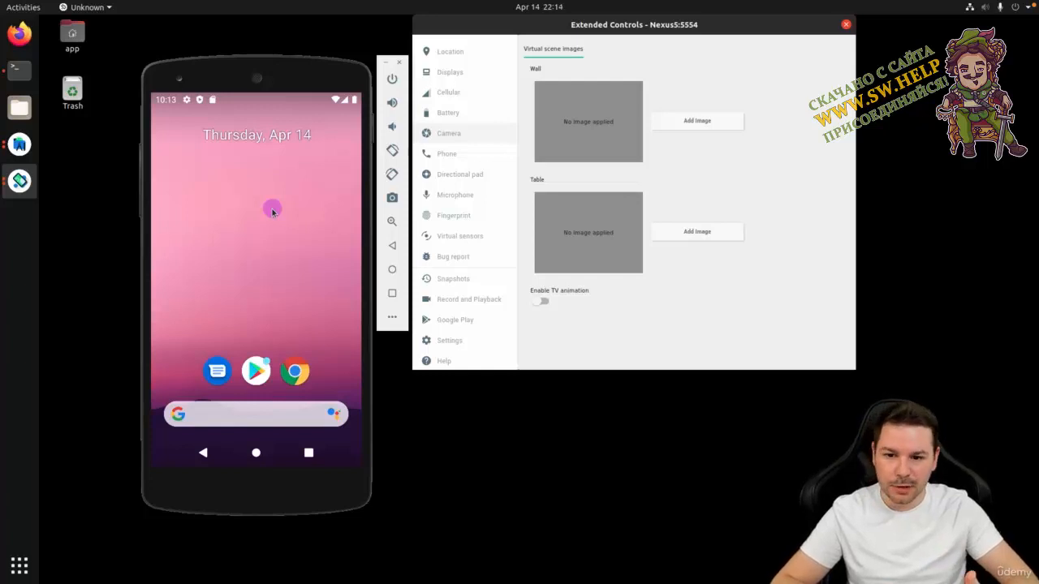
# Open the list of installed apps on the emulated phone and launch the Camera app.
pyautogui.click(241, 162)
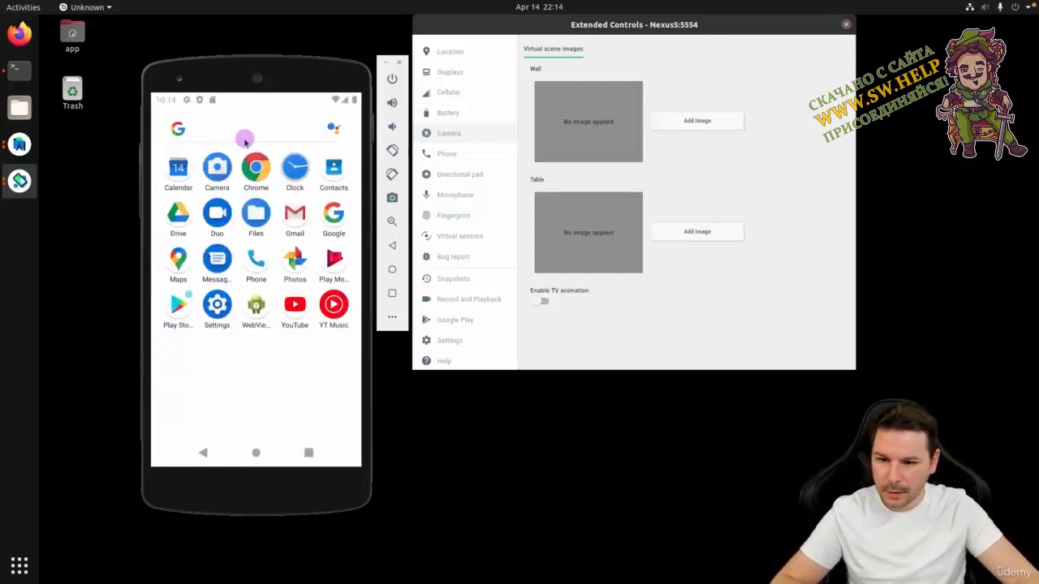
pyautogui.click(215, 172)
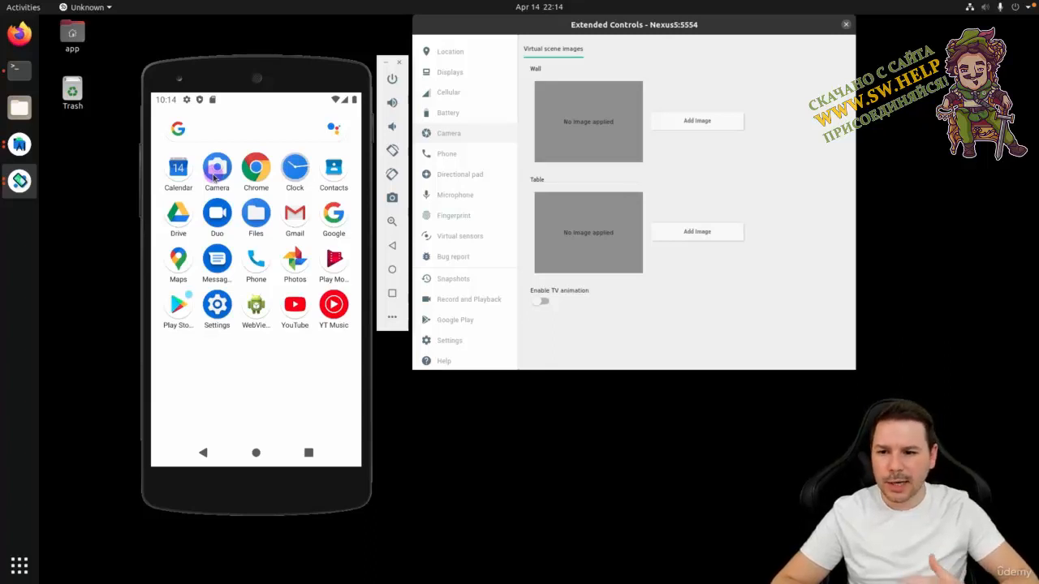
pyautogui.click(210, 186)
pyautogui.click(220, 167)
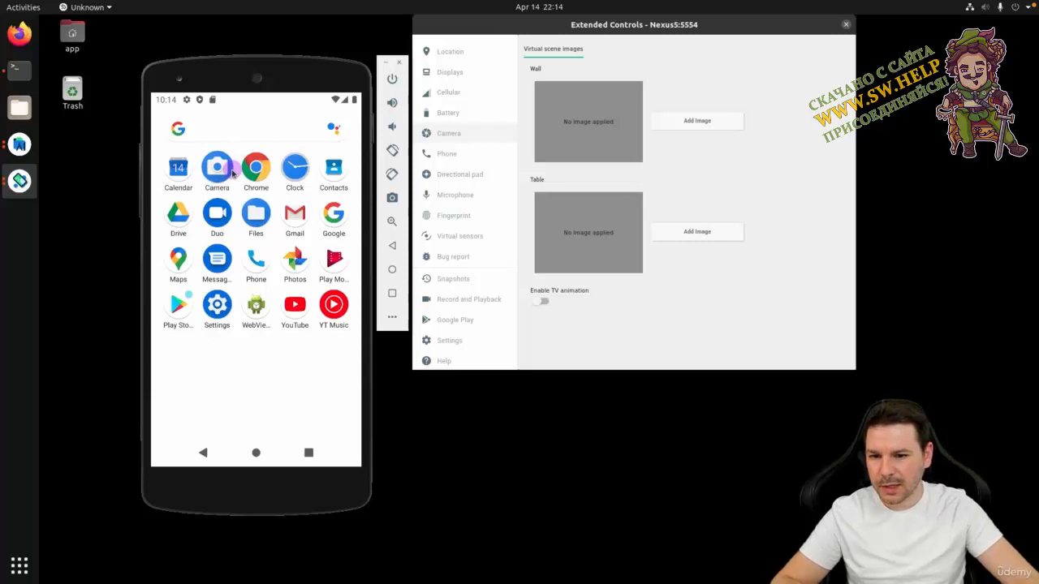
pyautogui.click(220, 169)
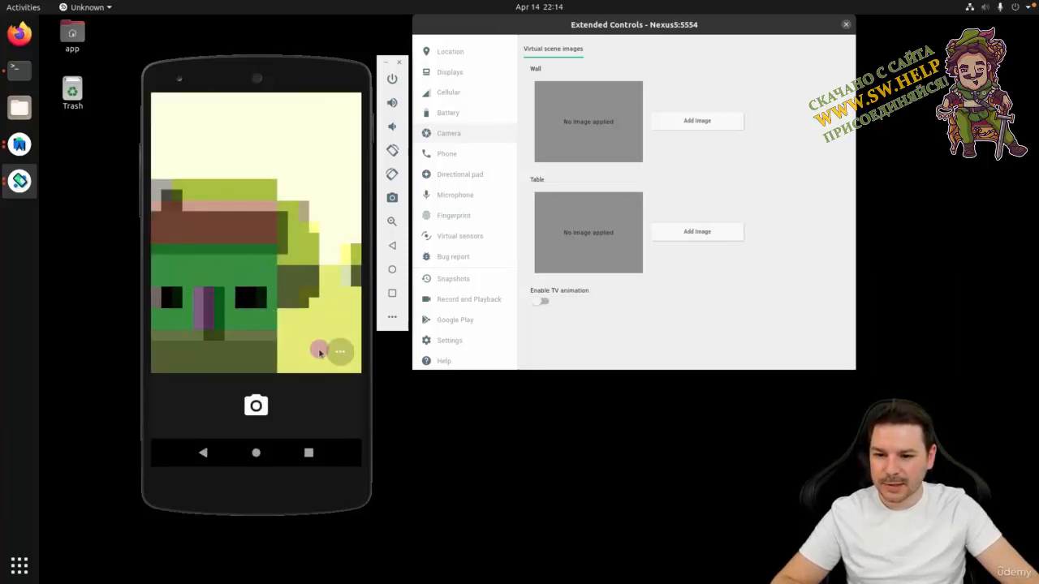
# Switch the Camera app to the virtual scene camera and dismiss the camera mode instructions.
pyautogui.click(340, 351)
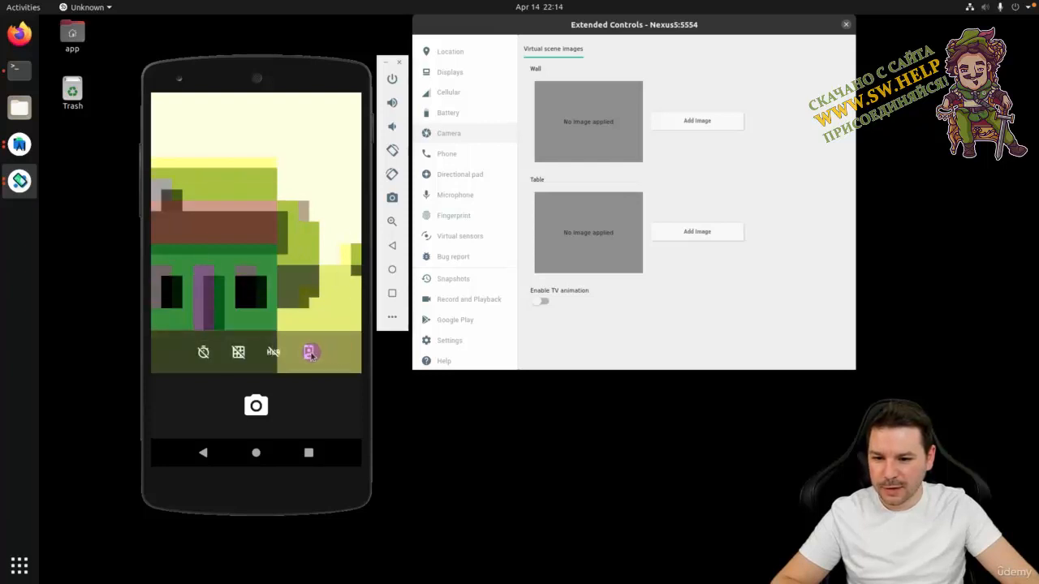
pyautogui.click(312, 311)
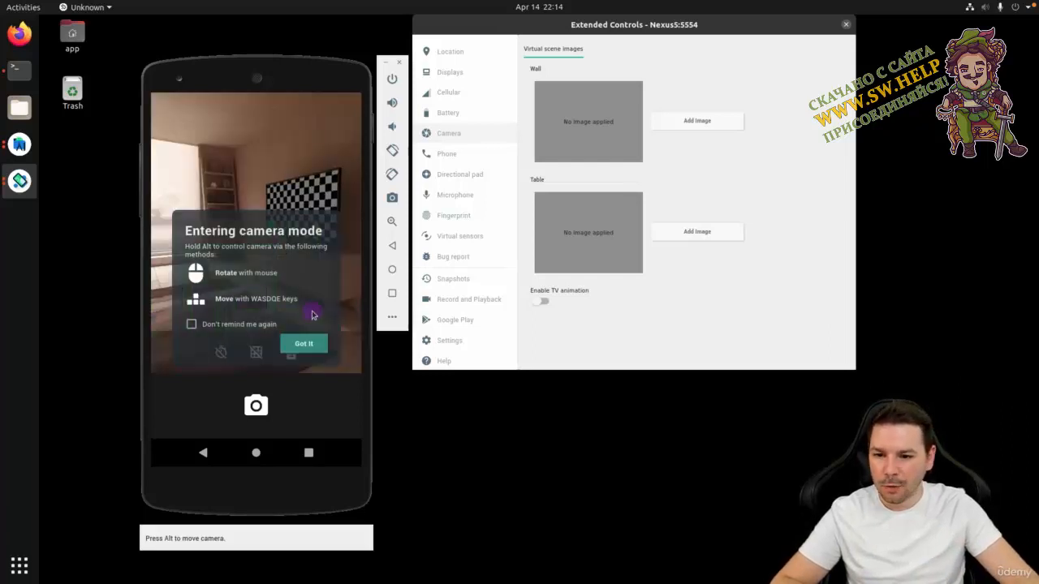
pyautogui.click(307, 341)
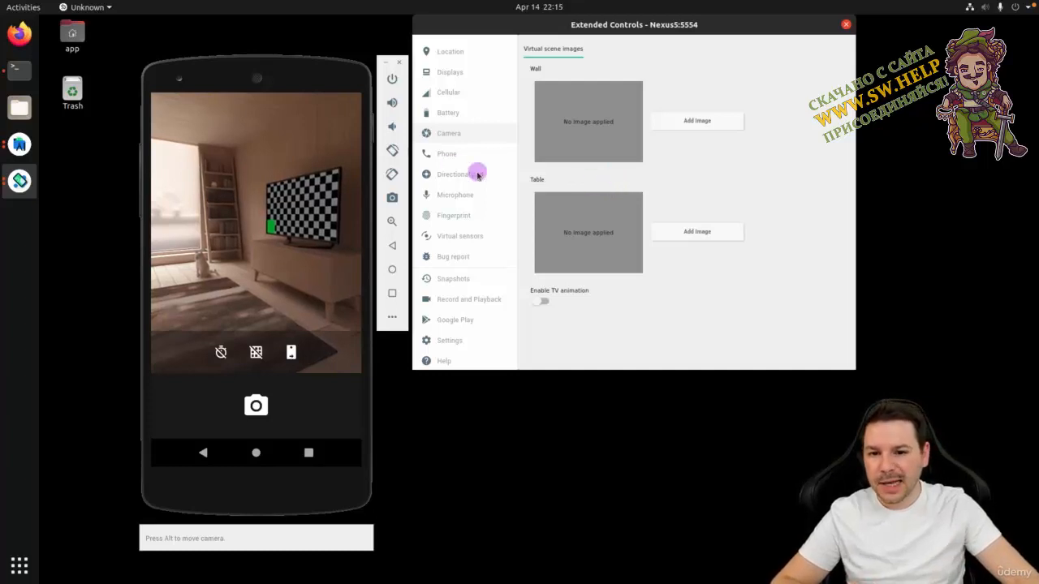
# Show the Phone controls in the Extended Controls and return the emulated phone to its home screen.
pyautogui.click(447, 155)
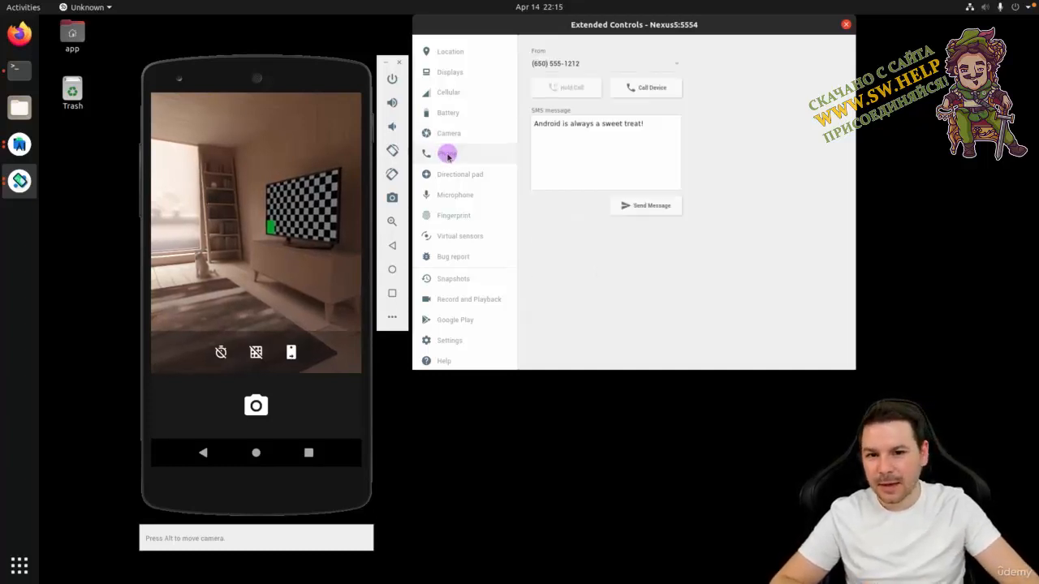
pyautogui.click(259, 455)
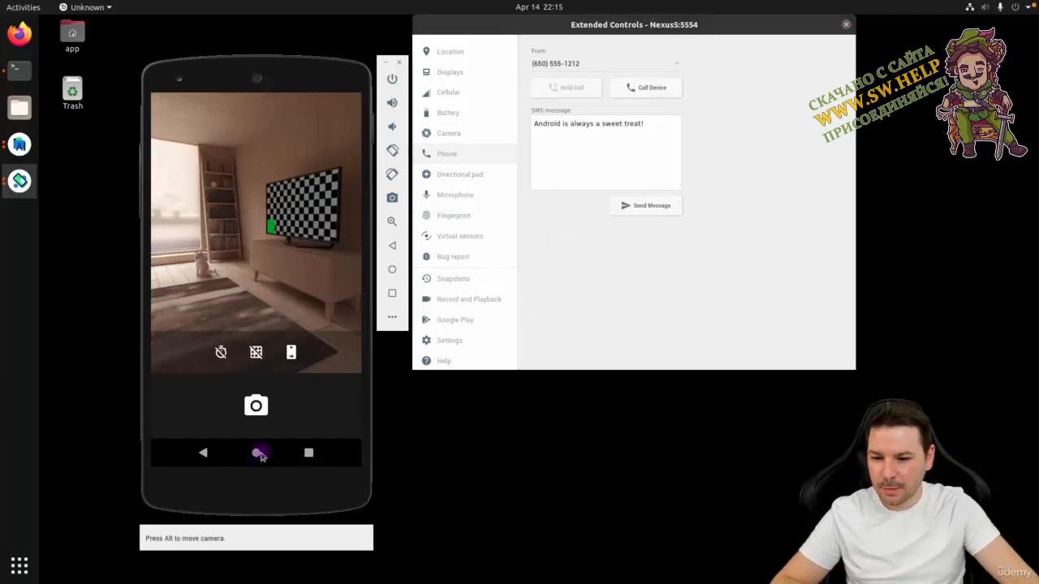
pyautogui.click(260, 455)
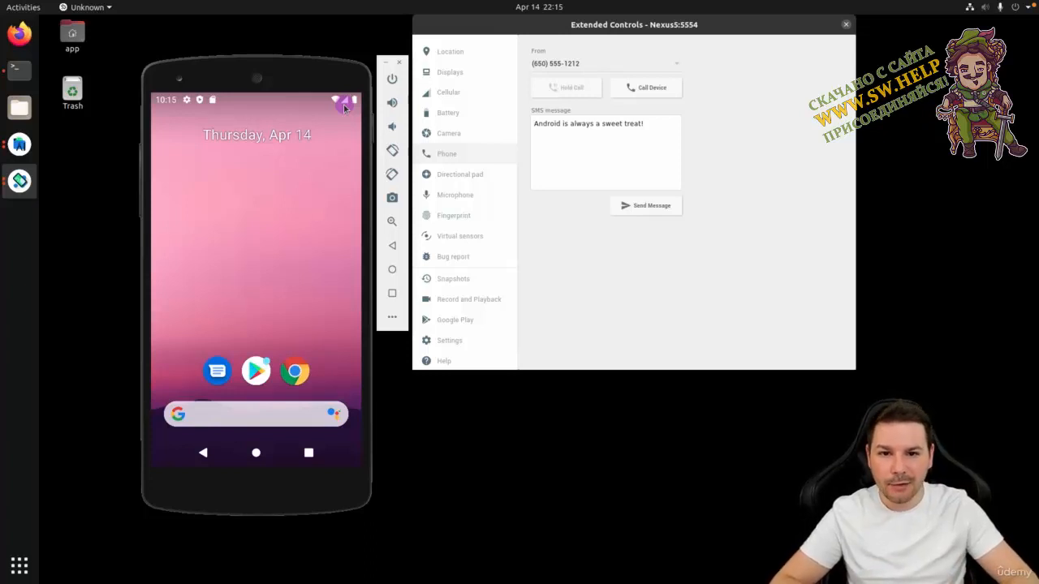
# Replace the last three digits of the simulated caller's phone number.
pyautogui.click(614, 261)
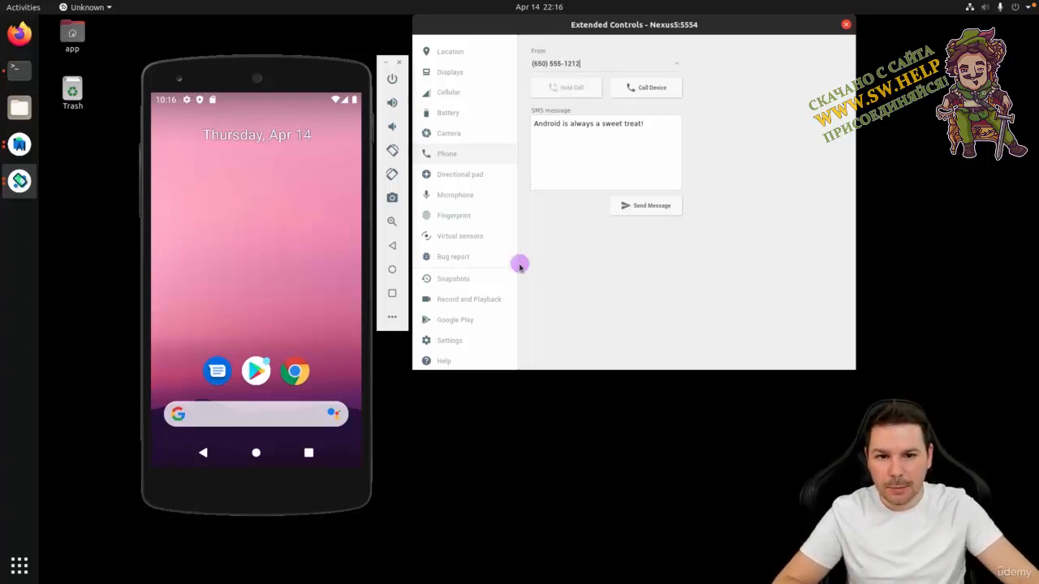
pyautogui.press('BackSpace')
pyautogui.press('BackSpace')
pyautogui.press('BackSpace')
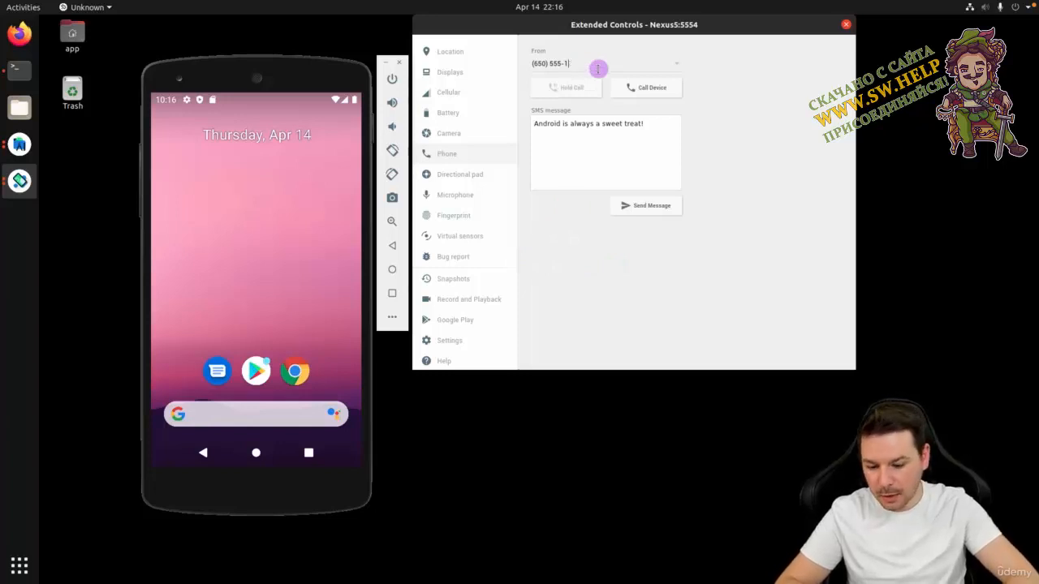
pyautogui.write('337')
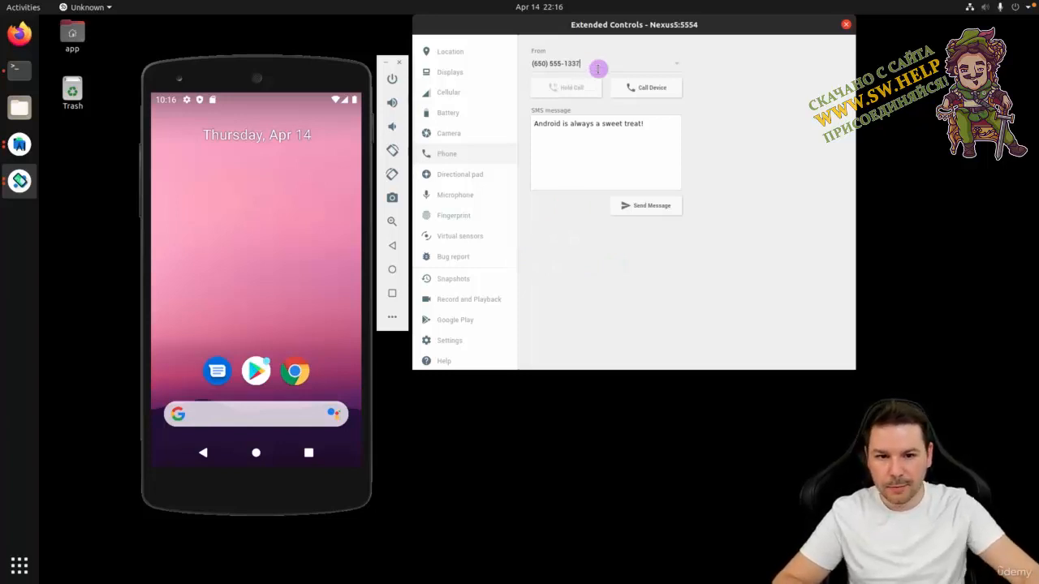
# Simulate an incoming call to the emulated device and decline it on the phone.
pyautogui.click(649, 88)
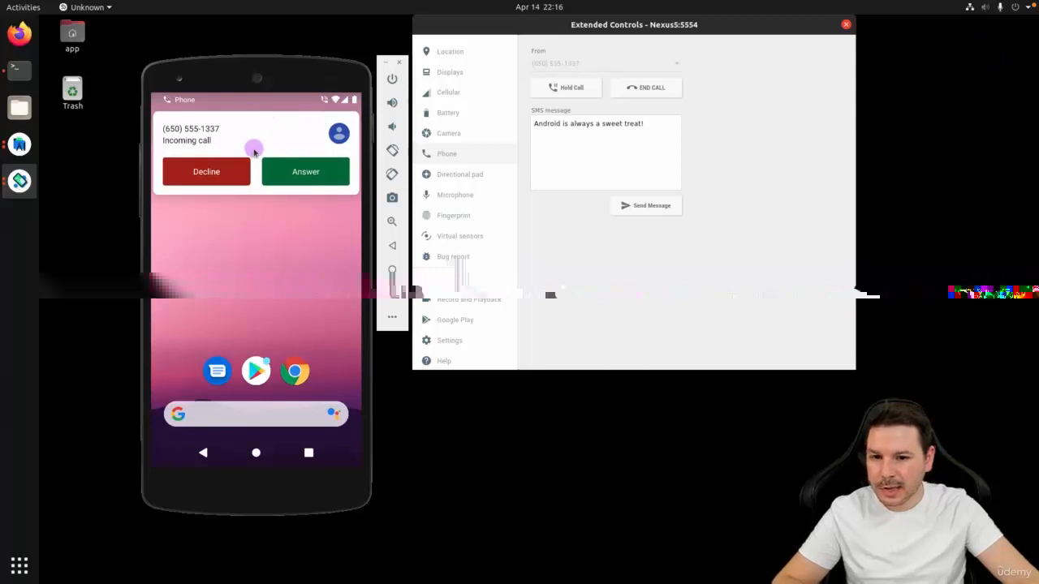
pyautogui.click(307, 180)
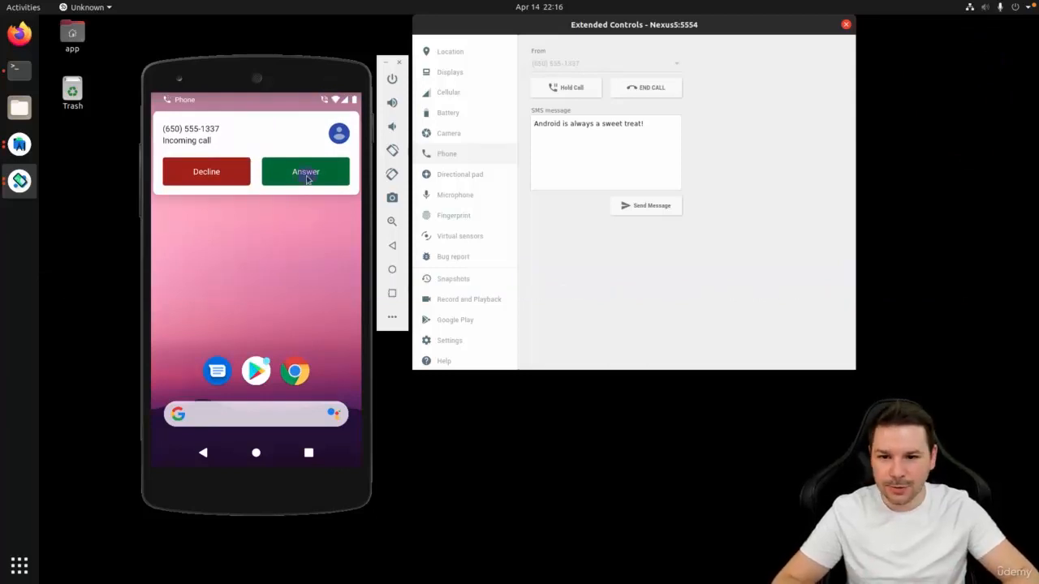
pyautogui.click(213, 174)
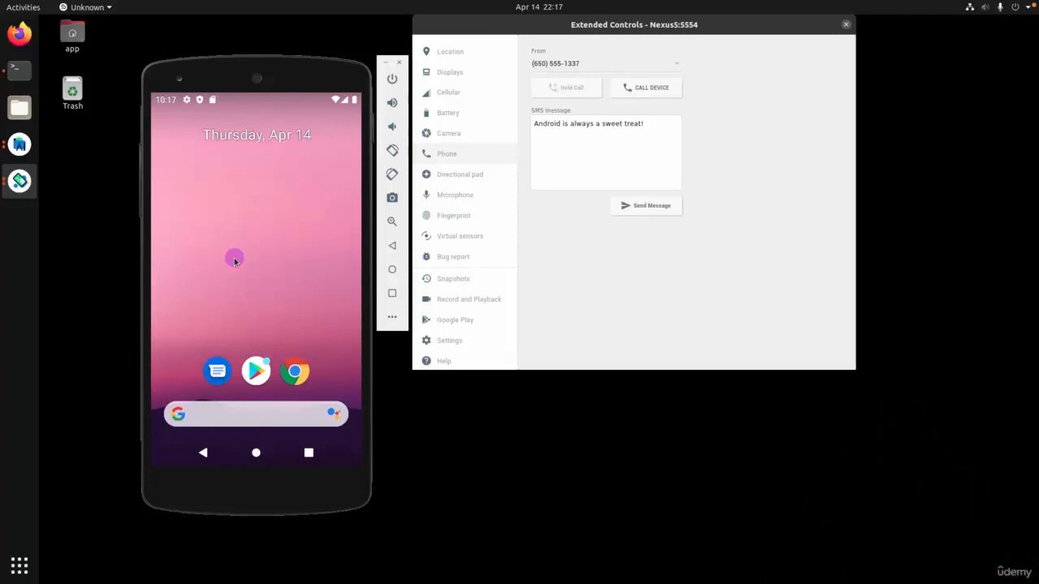
# Replace the SMS text with "This app hacking course is absolutely awesome." and send the message to the emulated device.
pyautogui.moveTo(661, 129); pyautogui.dragTo(528, 126)
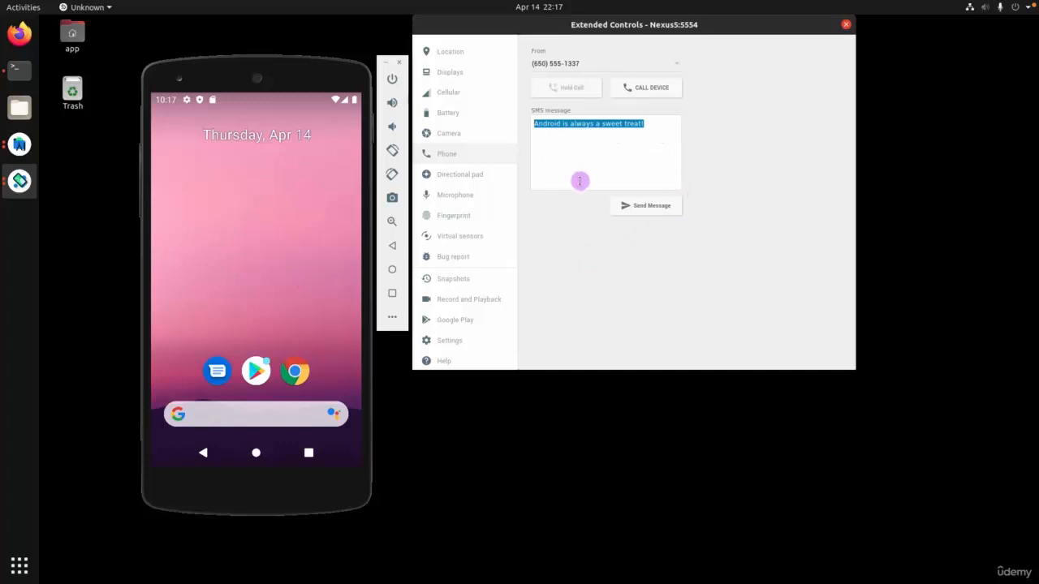
pyautogui.press('BackSpace')
pyautogui.write('This')
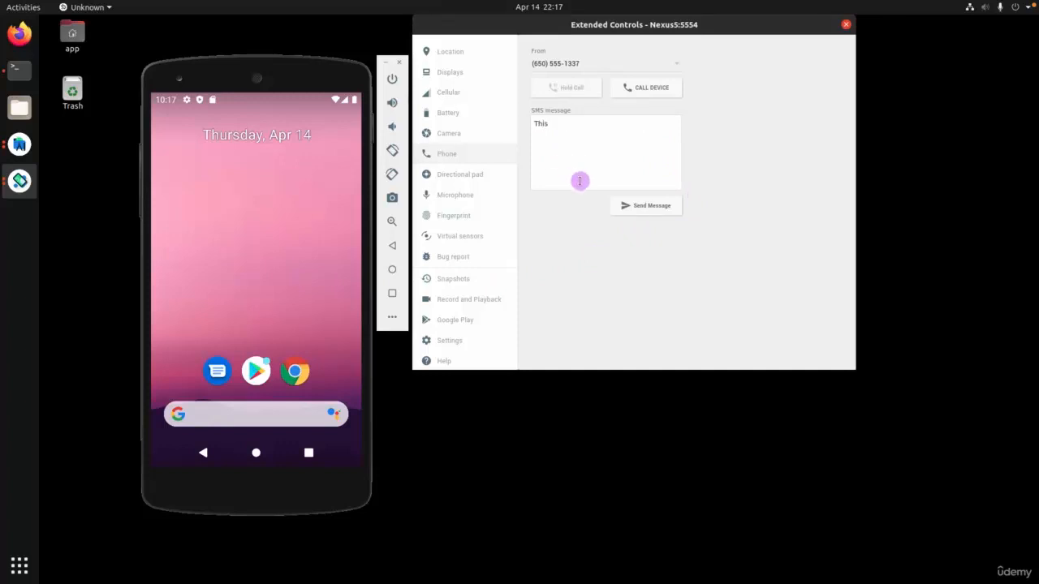
pyautogui.write(' app hacking course is absolutely awesome.')
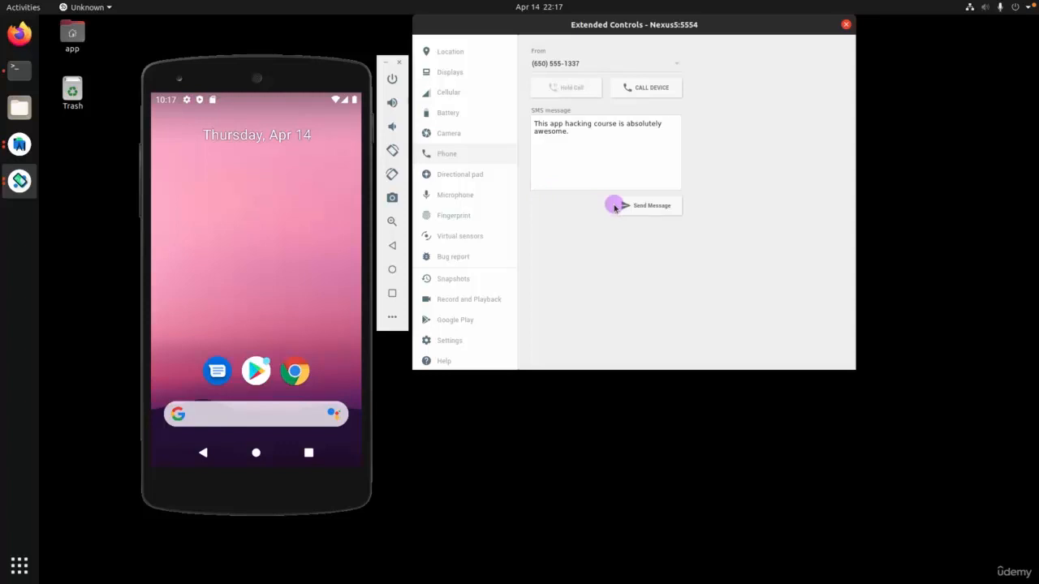
# Open Messages on the phone without chat features and postpone its update to view the received SMS.
pyautogui.click(217, 373)
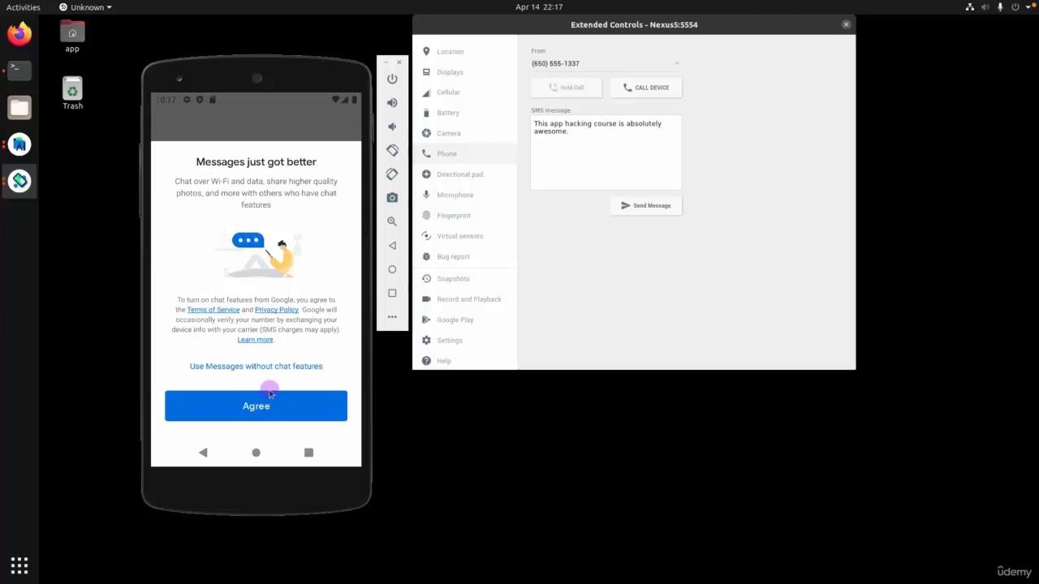
pyautogui.click(278, 366)
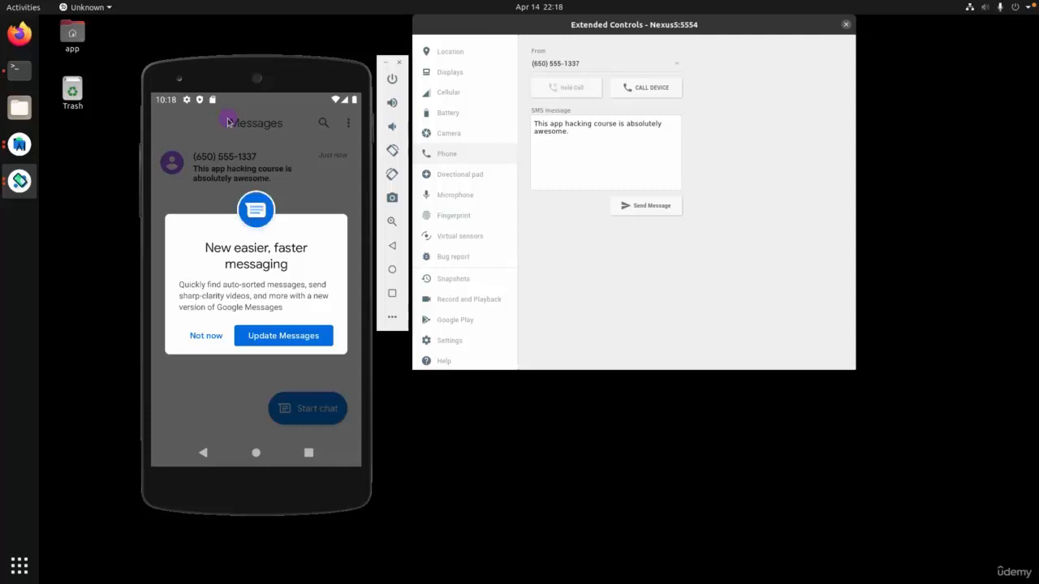
pyautogui.click(197, 335)
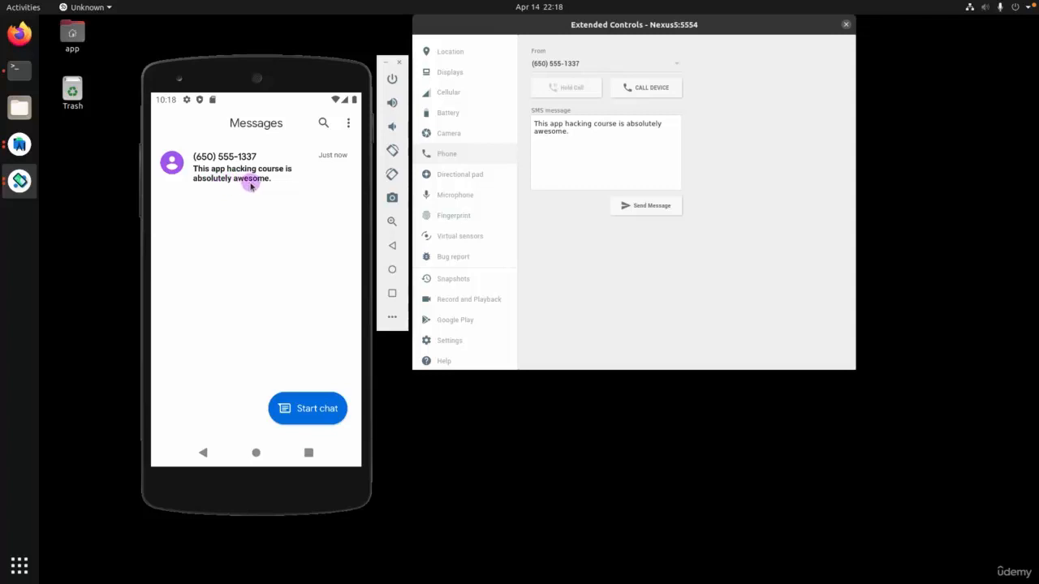
# Examine the directional pad, microphone and fingerprint controls of the emulated device.
pyautogui.click(600, 63)
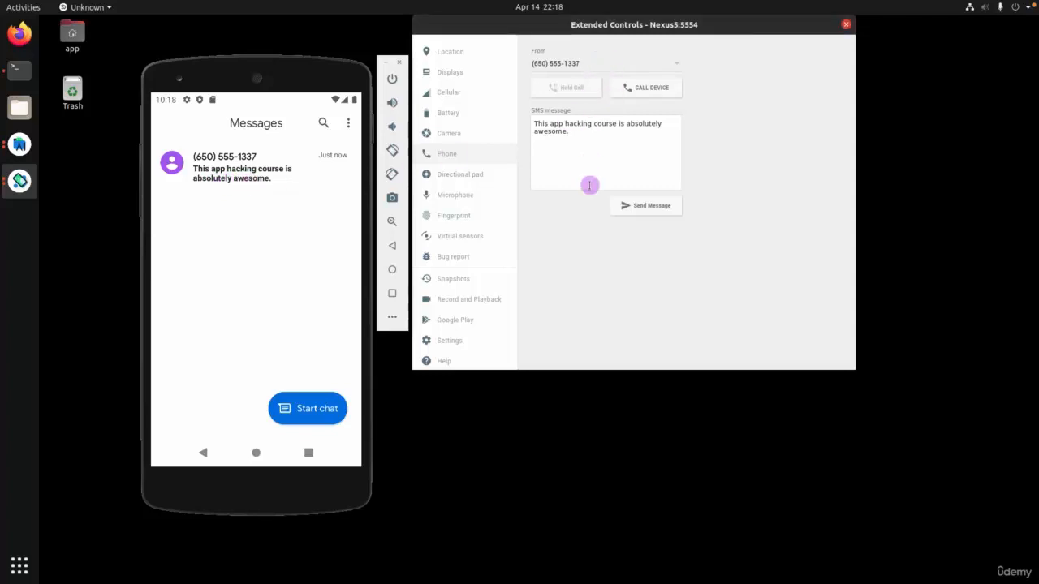
pyautogui.click(456, 178)
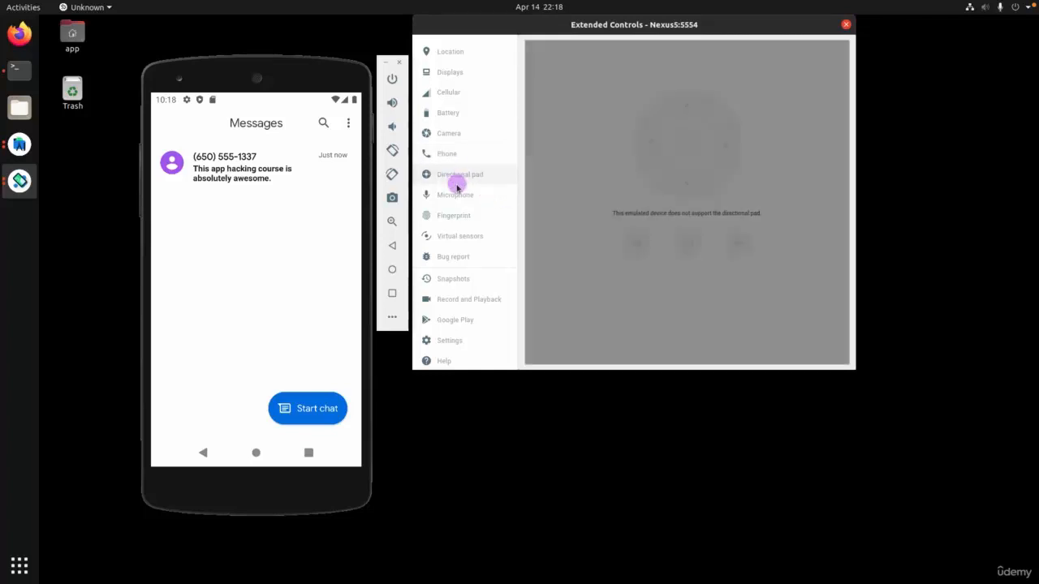
pyautogui.click(452, 196)
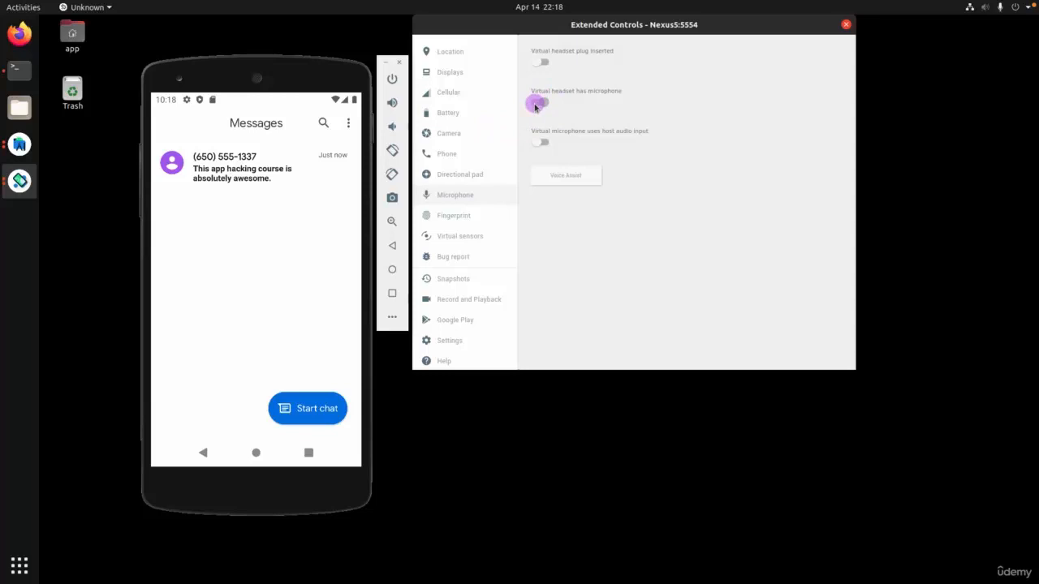
pyautogui.click(455, 215)
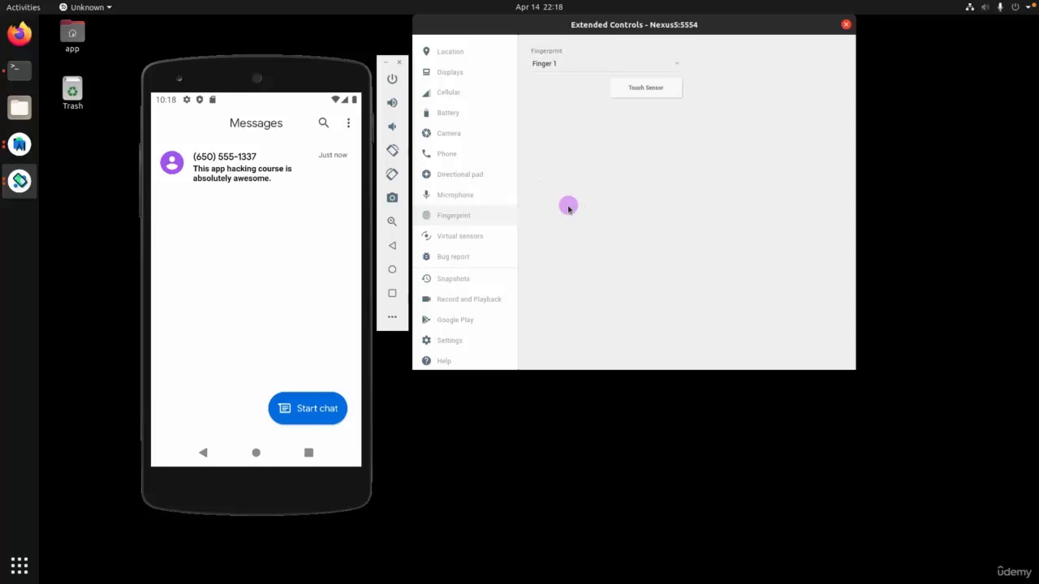
# Set the additional virtual sensors to a light level of about 23579 lux and an ambient temperature of about 41.1 °C.
pyautogui.click(469, 234)
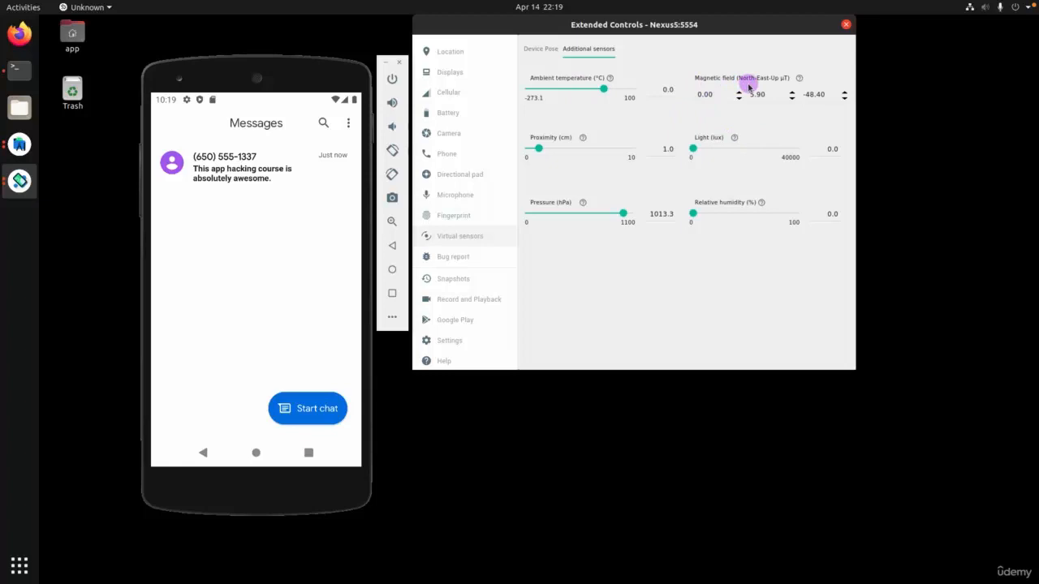
pyautogui.moveTo(692, 149); pyautogui.dragTo(753, 148)
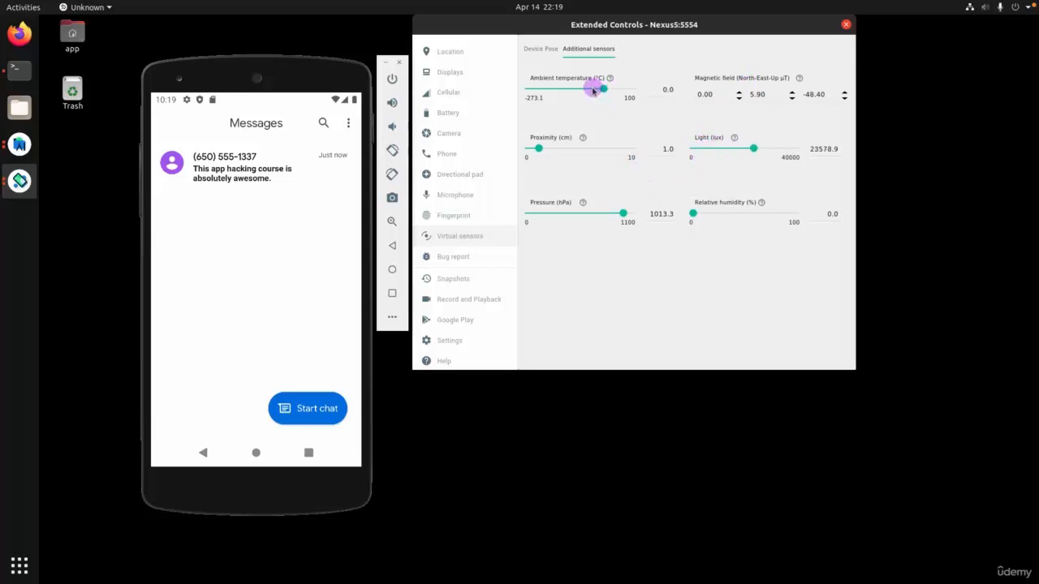
pyautogui.moveTo(593, 91); pyautogui.dragTo(615, 98)
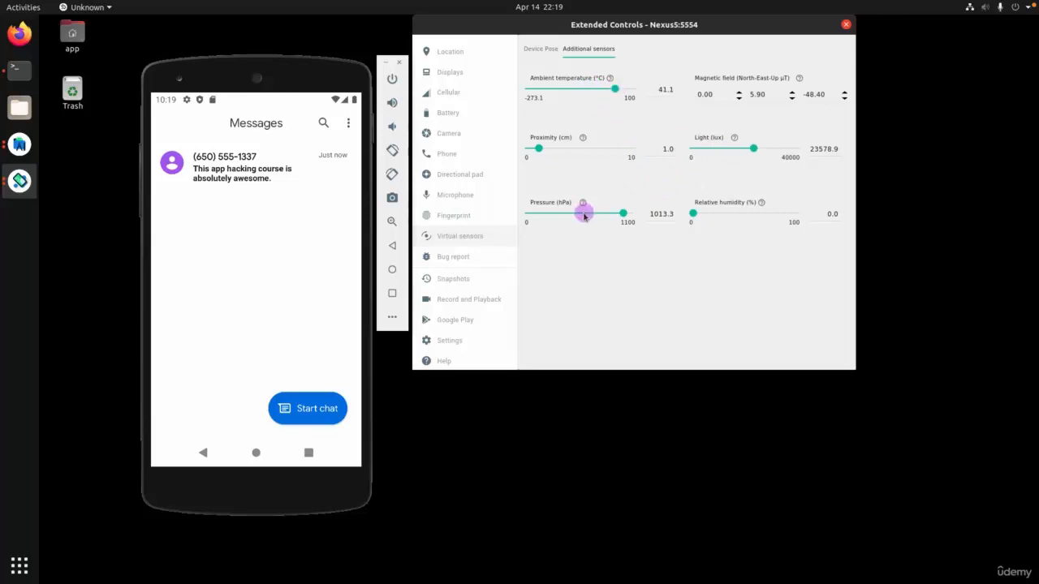
# Examine the bug report page, the saved snapshots and the snapshot settings of the Nexus5 emulator.
pyautogui.click(453, 257)
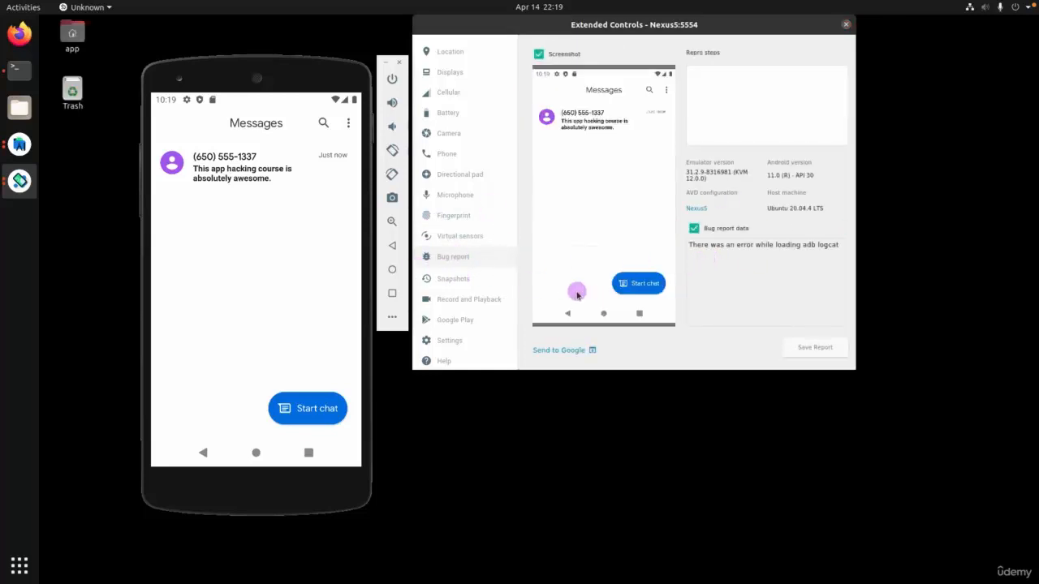
pyautogui.click(457, 280)
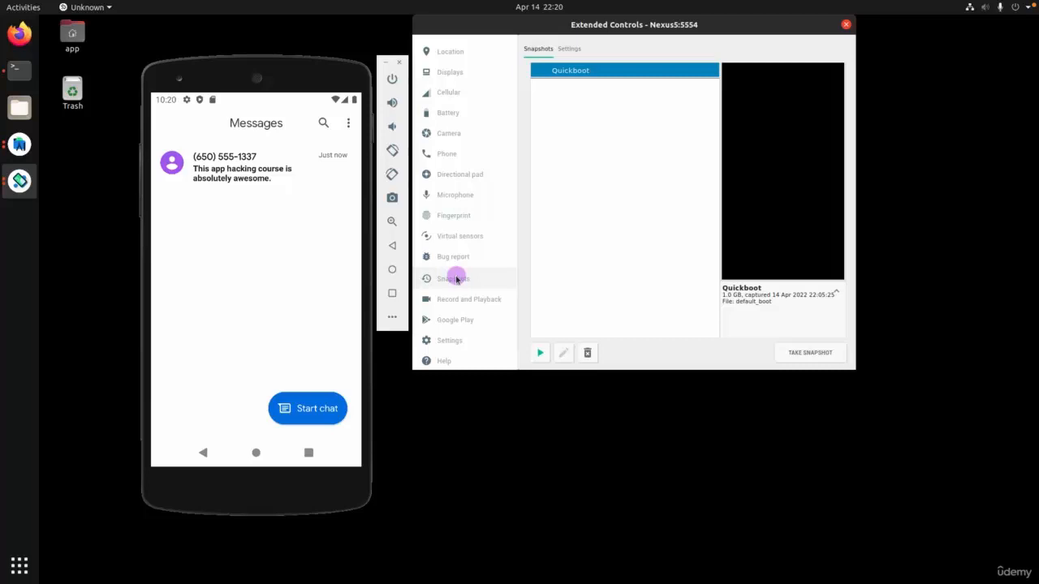
pyautogui.click(571, 48)
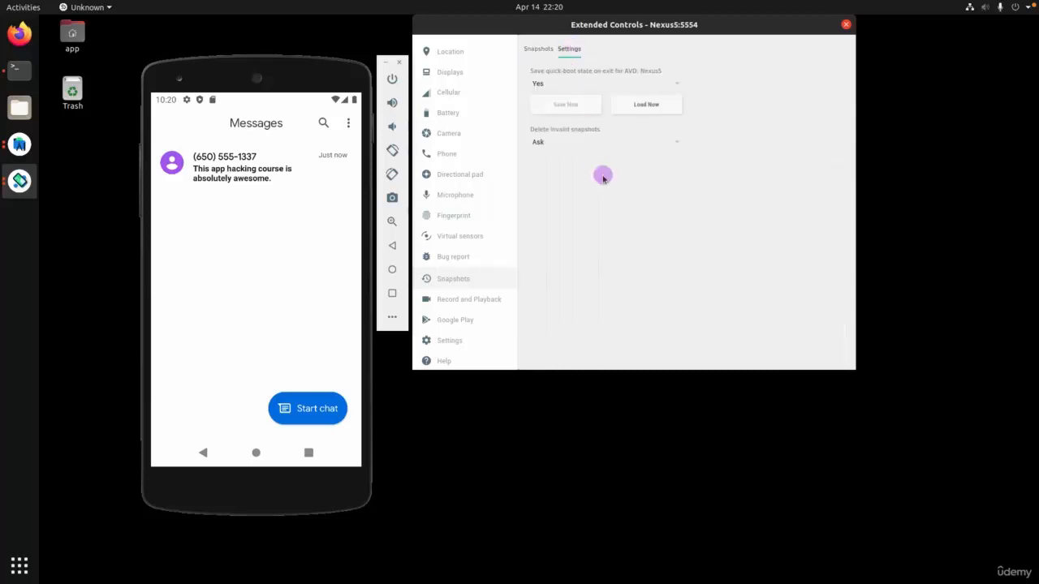
# Record the phone's screen while returning from Messages to the home screen, then play back the recording.
pyautogui.click(538, 50)
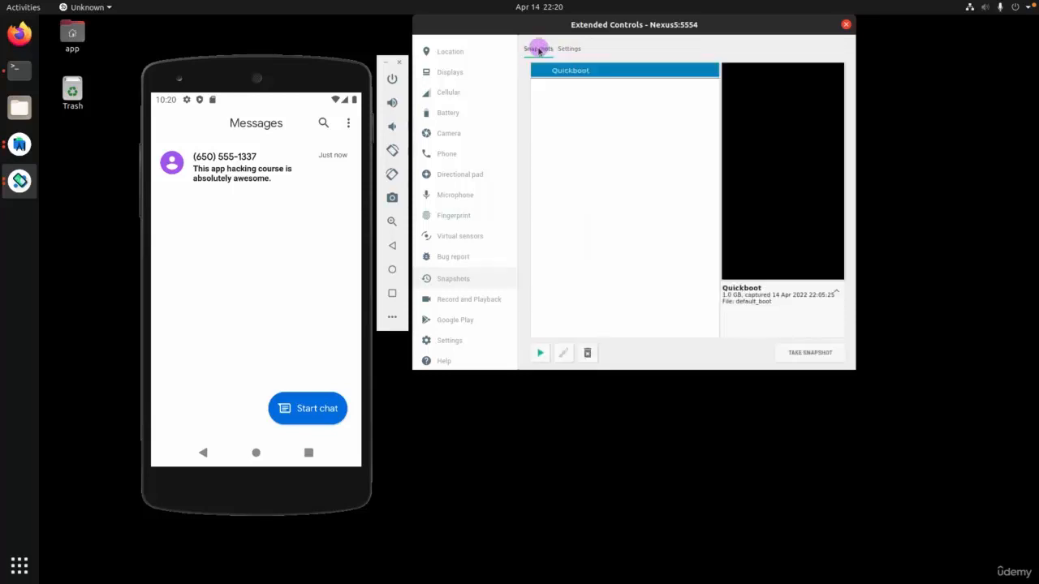
pyautogui.click(453, 299)
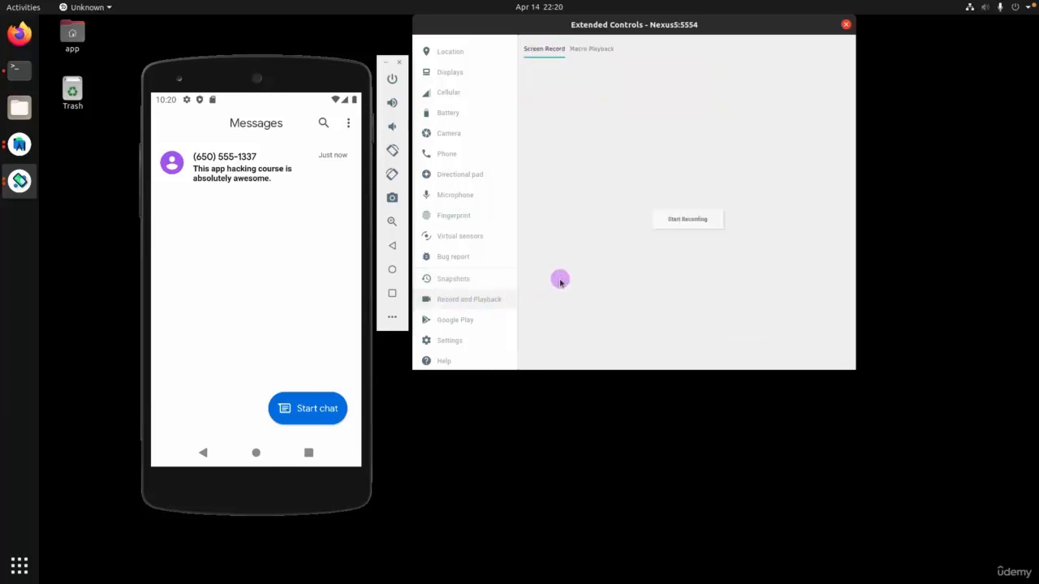
pyautogui.click(682, 224)
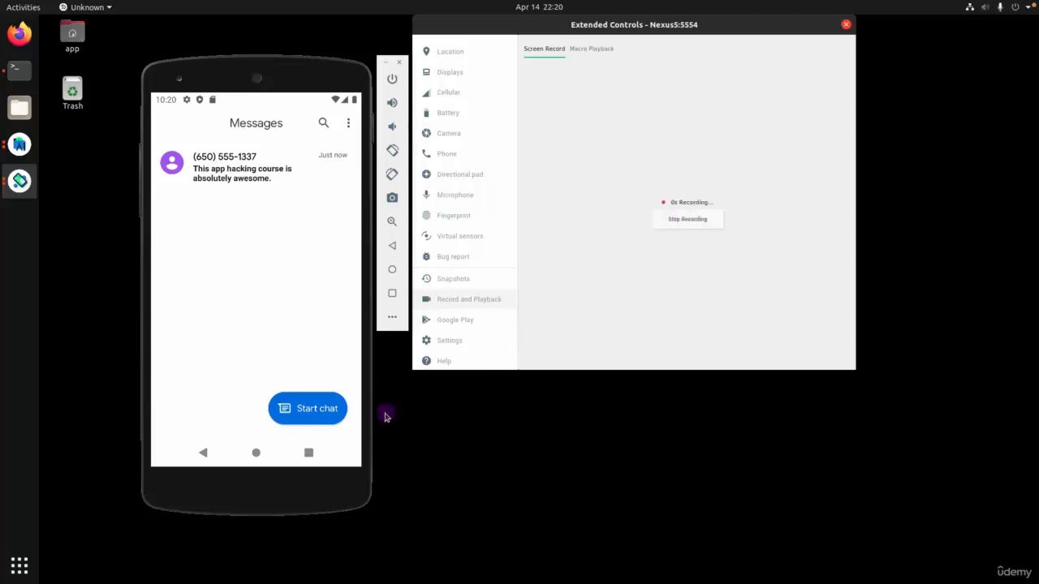
pyautogui.click(265, 448)
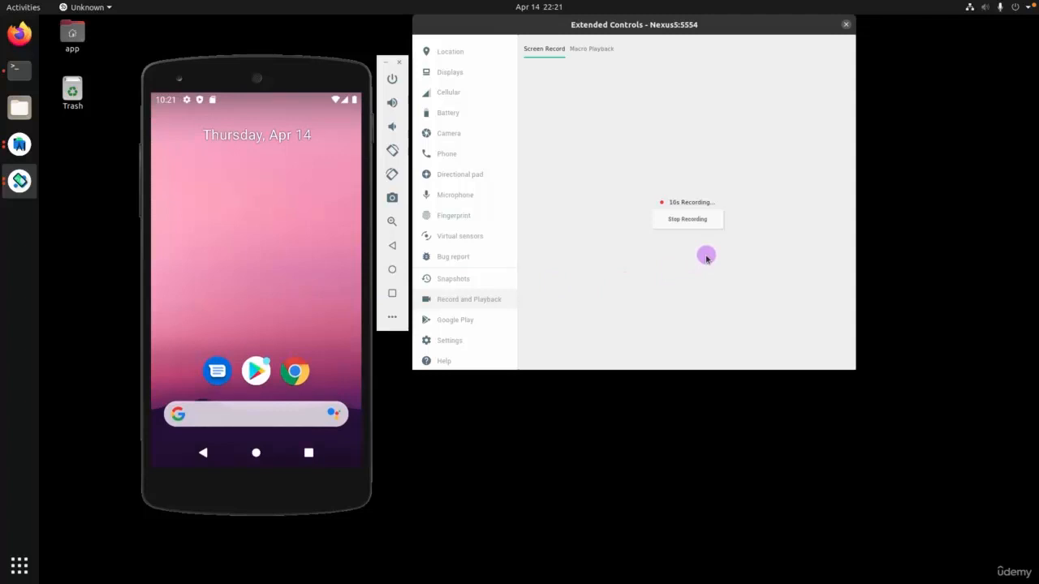
pyautogui.click(680, 219)
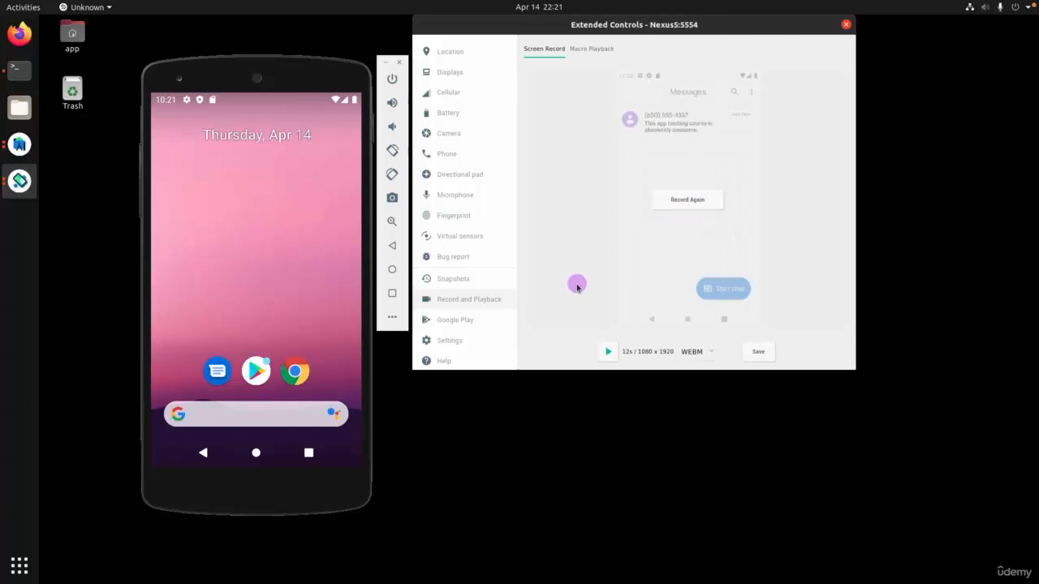
pyautogui.click(607, 353)
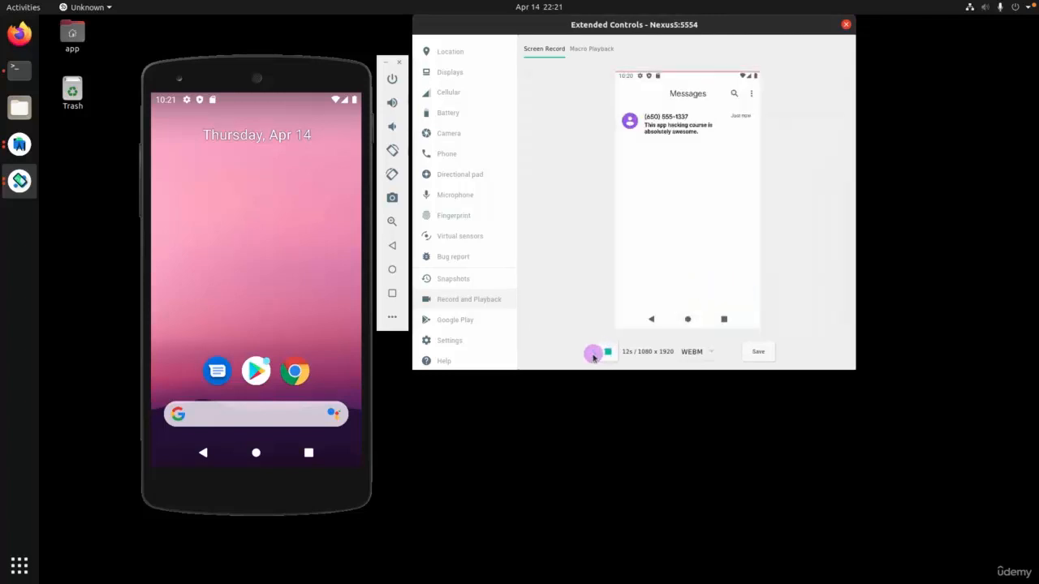
# Open the phone's Camera app and play the preset macro Track horizontal plane on it.
pyautogui.click(594, 49)
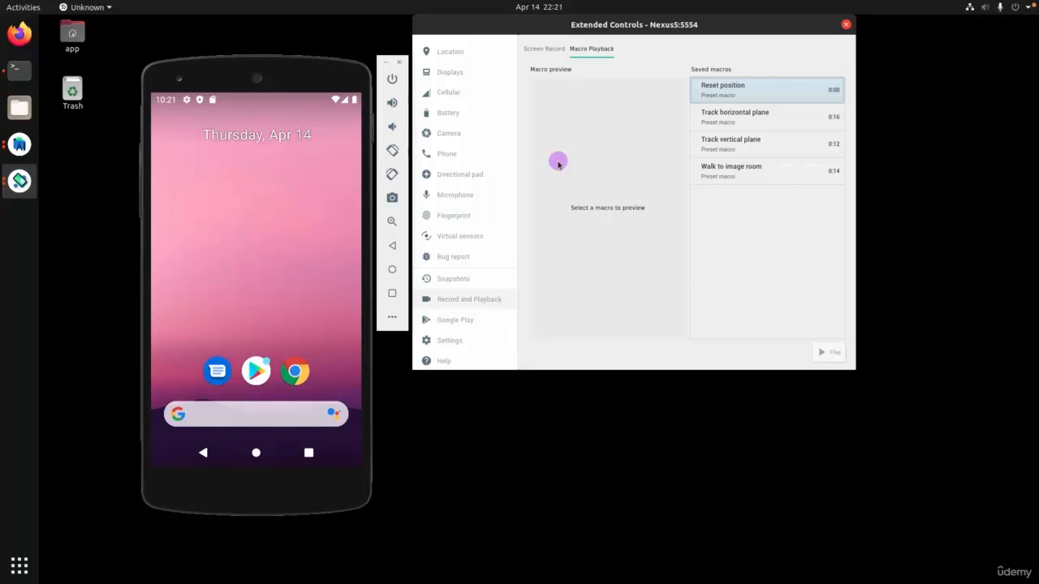
pyautogui.moveTo(234, 345); pyautogui.dragTo(241, 250)
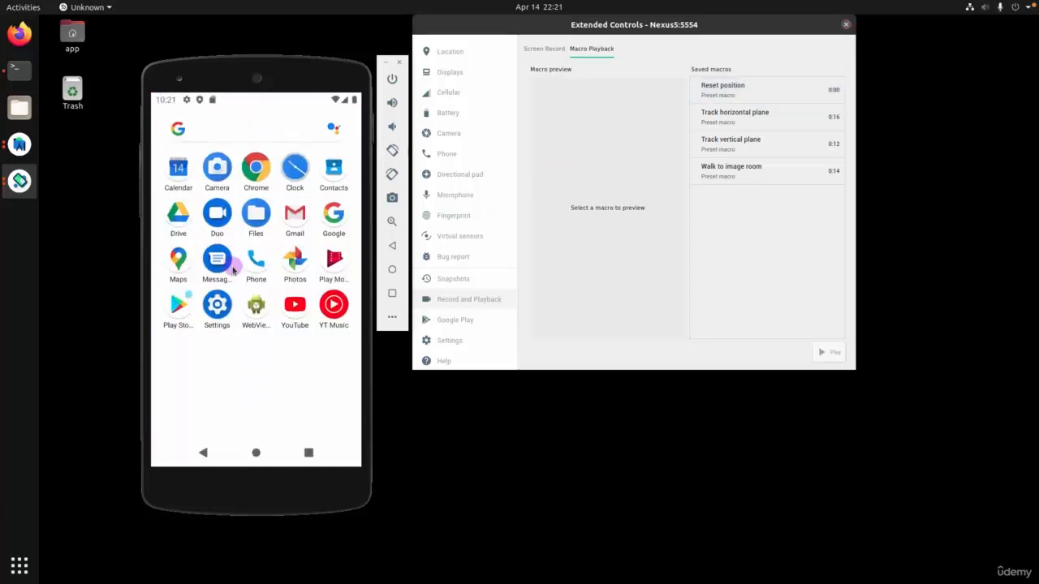
pyautogui.click(217, 169)
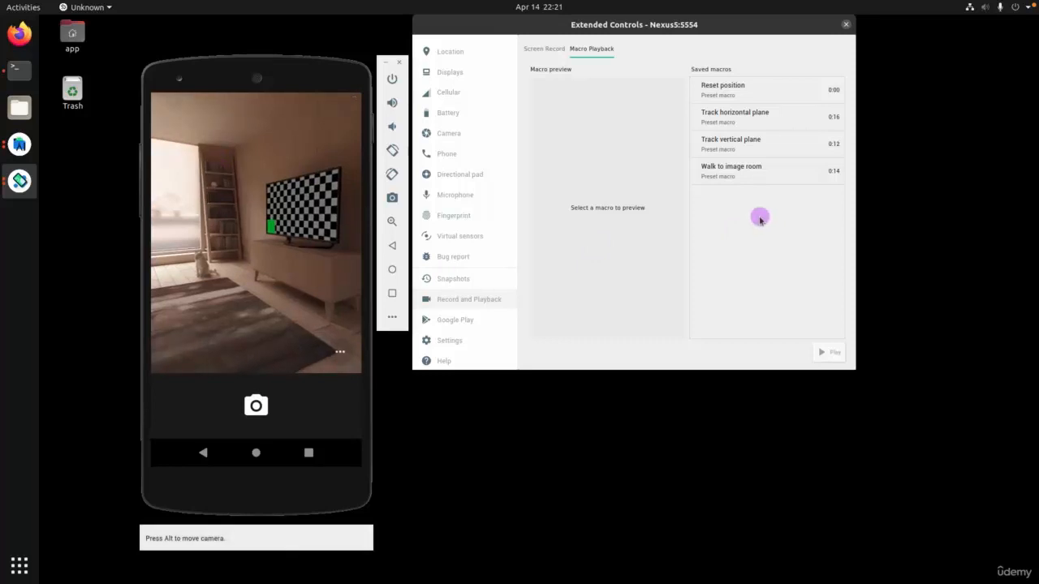
pyautogui.click(747, 117)
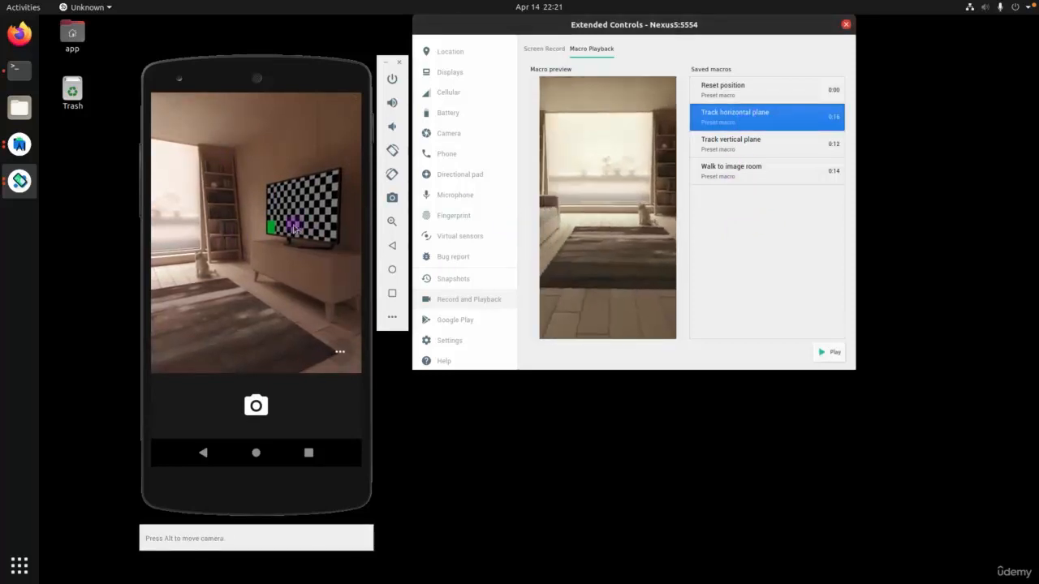
pyautogui.click(827, 352)
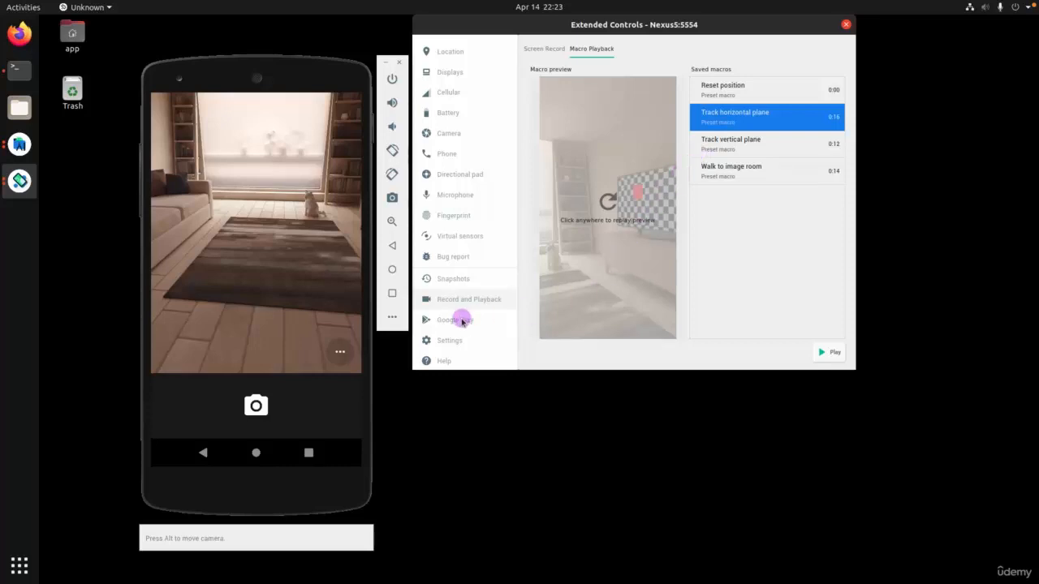
# Examine the emulator's Google Play services page and open the Play Store from the phone's home screen.
pyautogui.click(461, 320)
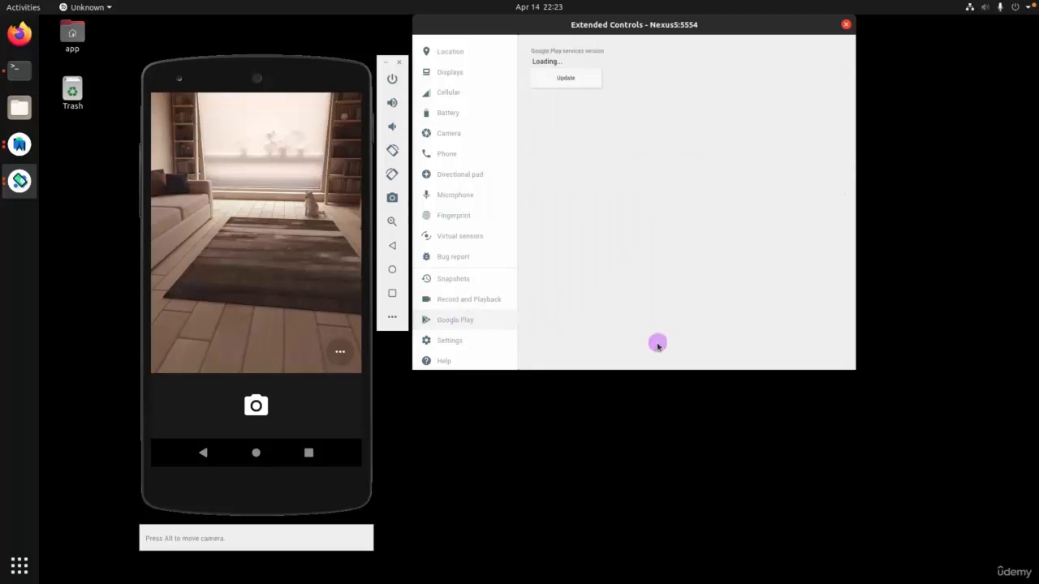
pyautogui.click(254, 455)
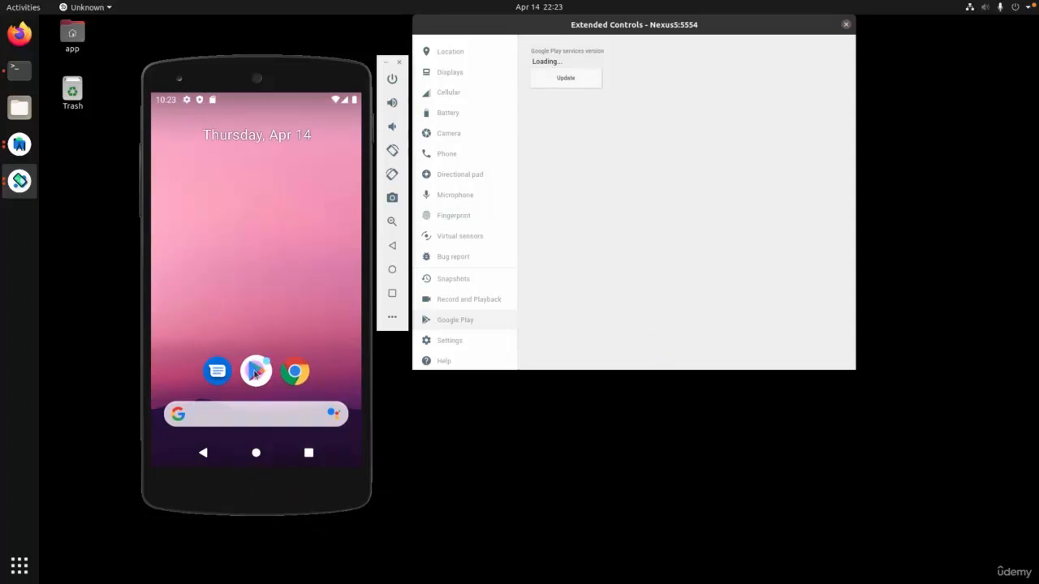
pyautogui.click(254, 373)
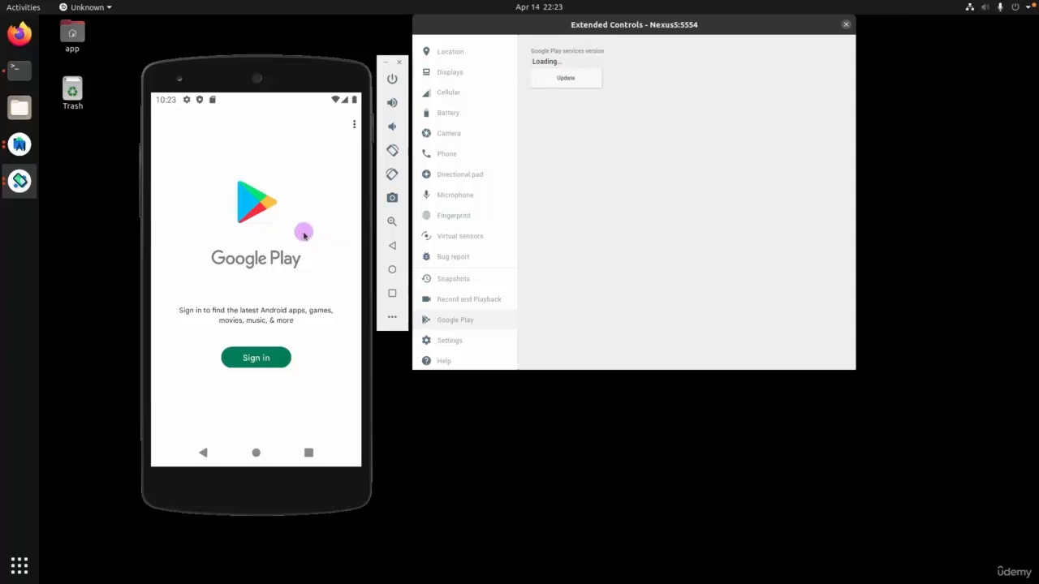
# Set the emulator window theme to Dark.
pyautogui.click(455, 342)
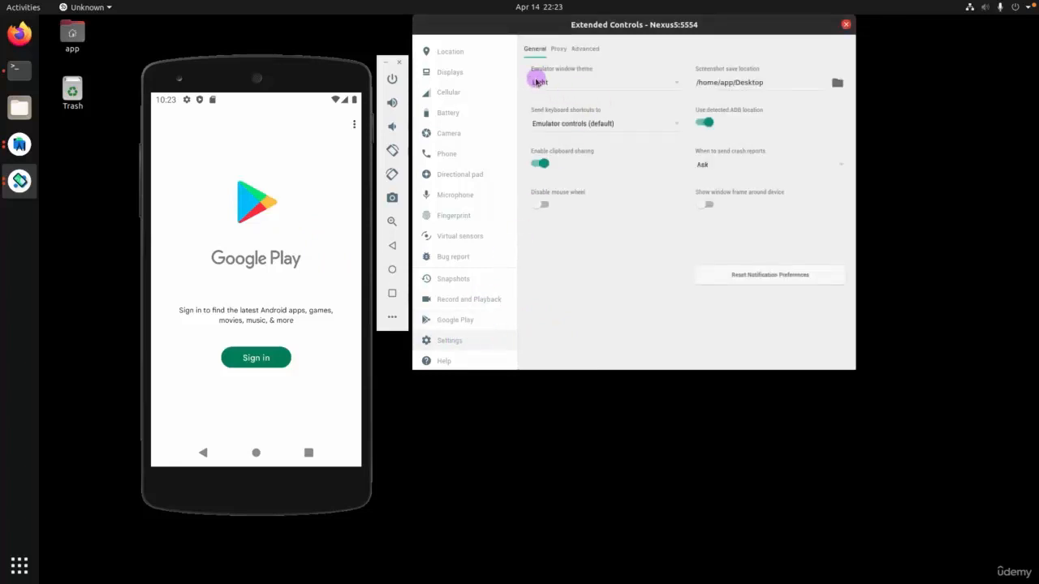
pyautogui.click(566, 84)
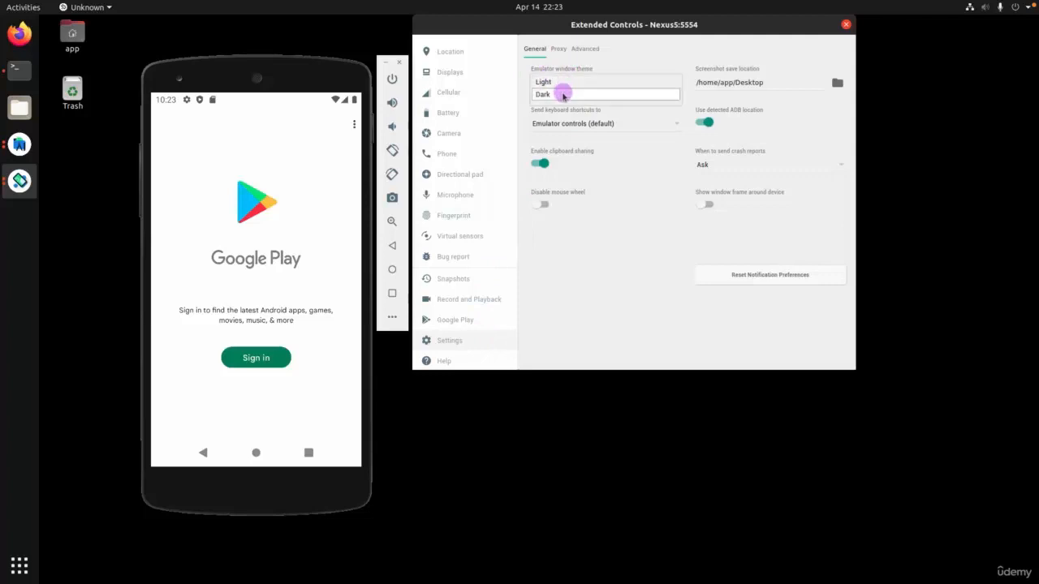
pyautogui.click(563, 95)
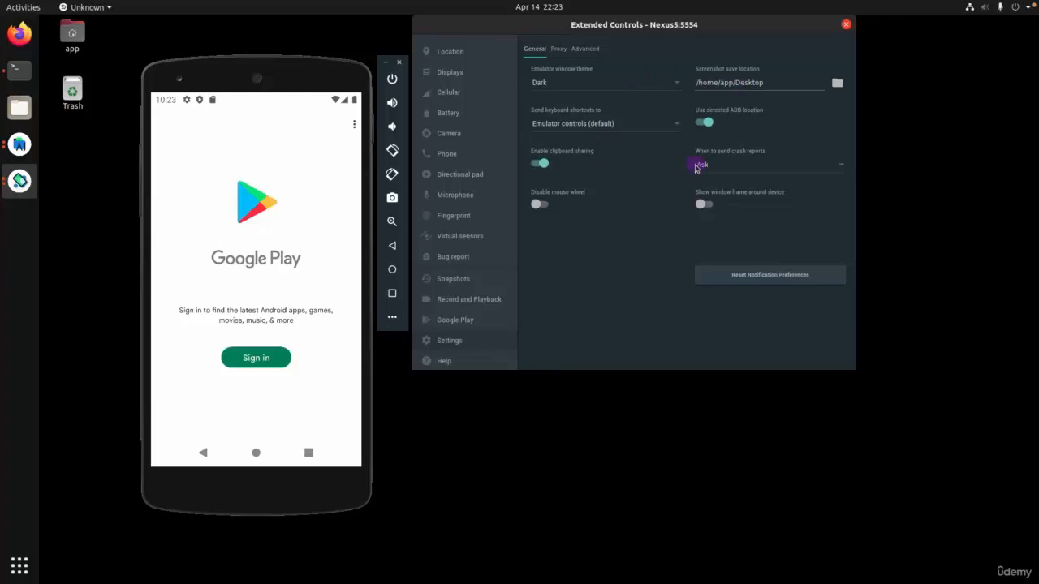
# Examine the advanced proxy and IP options of the AndroidWifi network in the phone's settings, leaving them without saving.
pyautogui.click(256, 453)
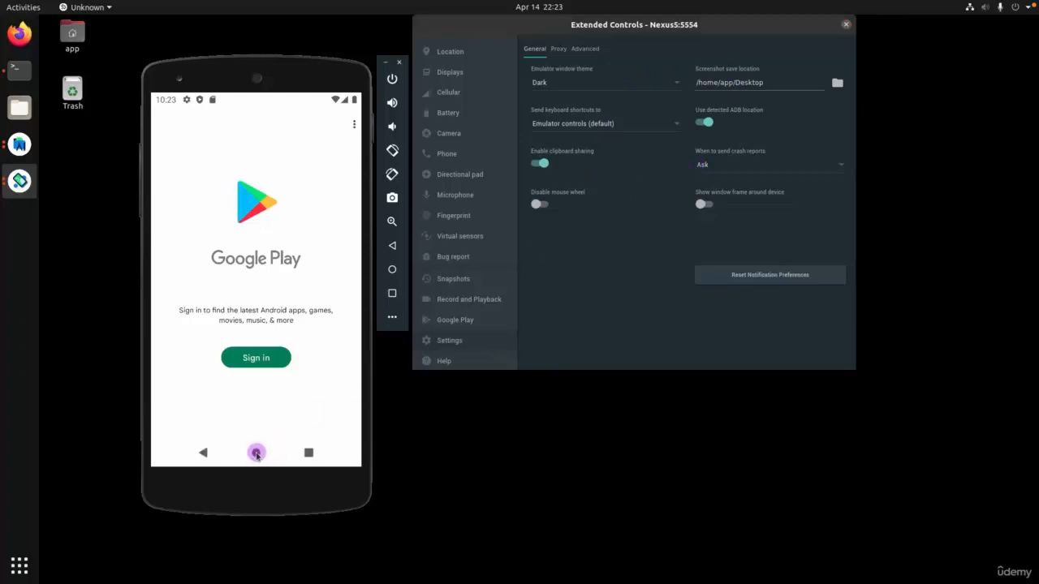
pyautogui.moveTo(283, 375); pyautogui.dragTo(249, 165)
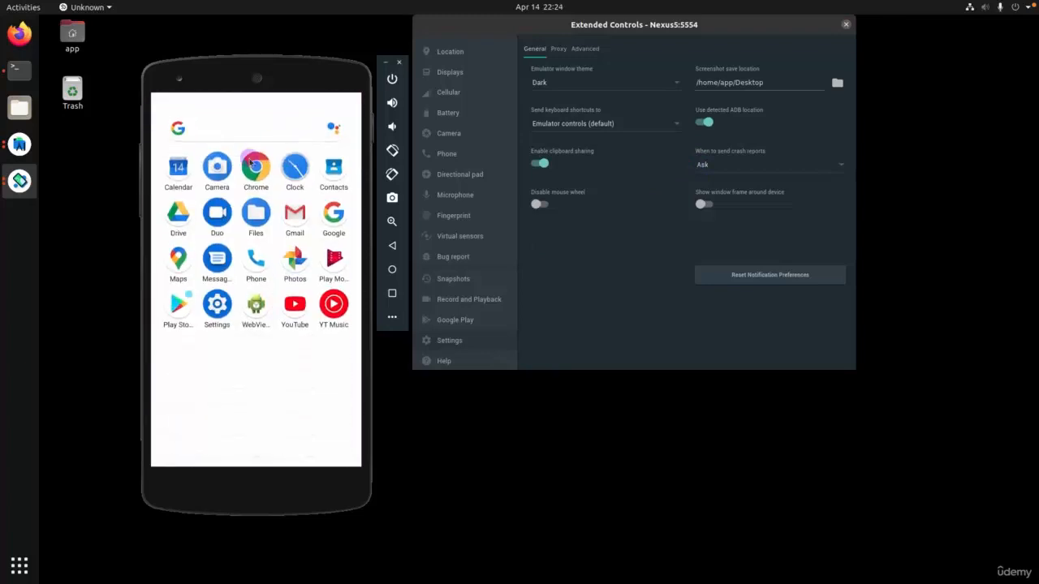
pyautogui.click(216, 306)
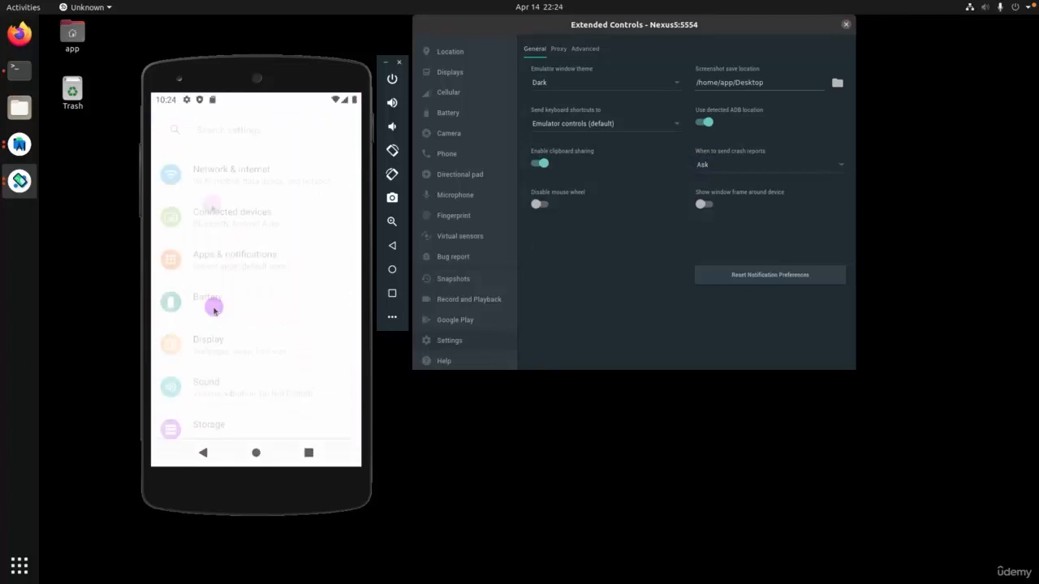
pyautogui.click(223, 175)
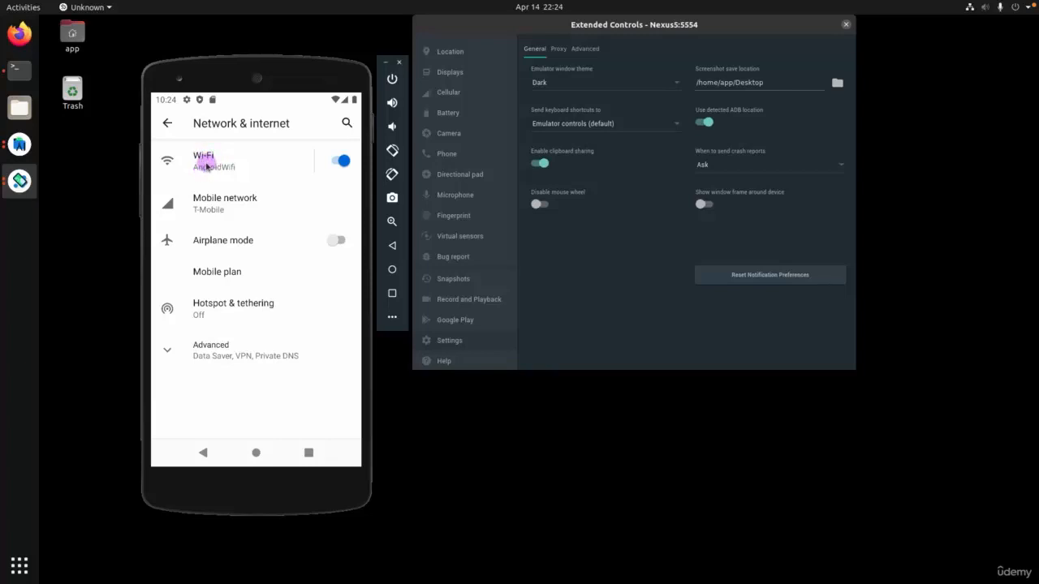
pyautogui.click(227, 163)
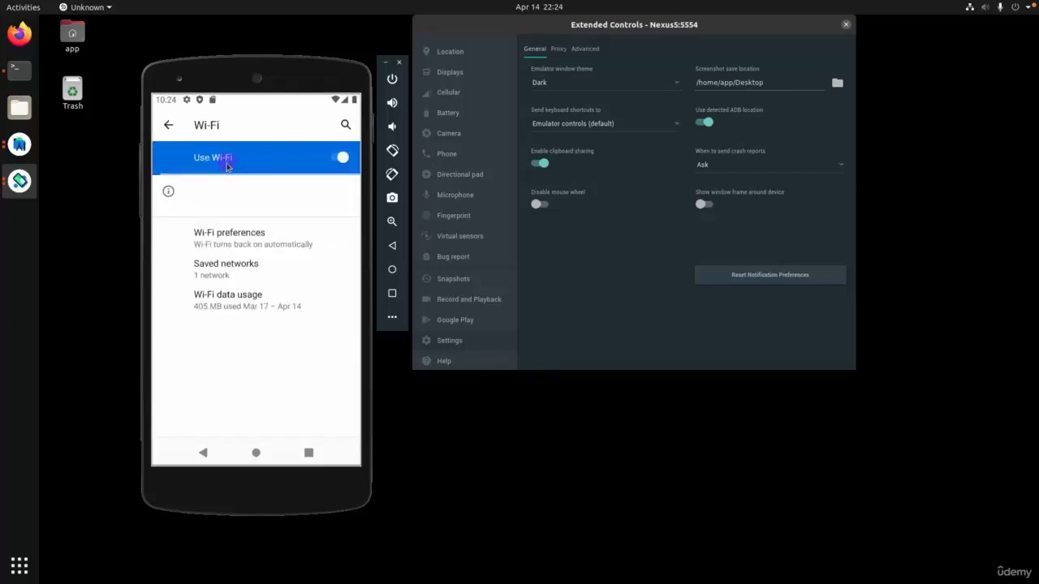
pyautogui.click(342, 195)
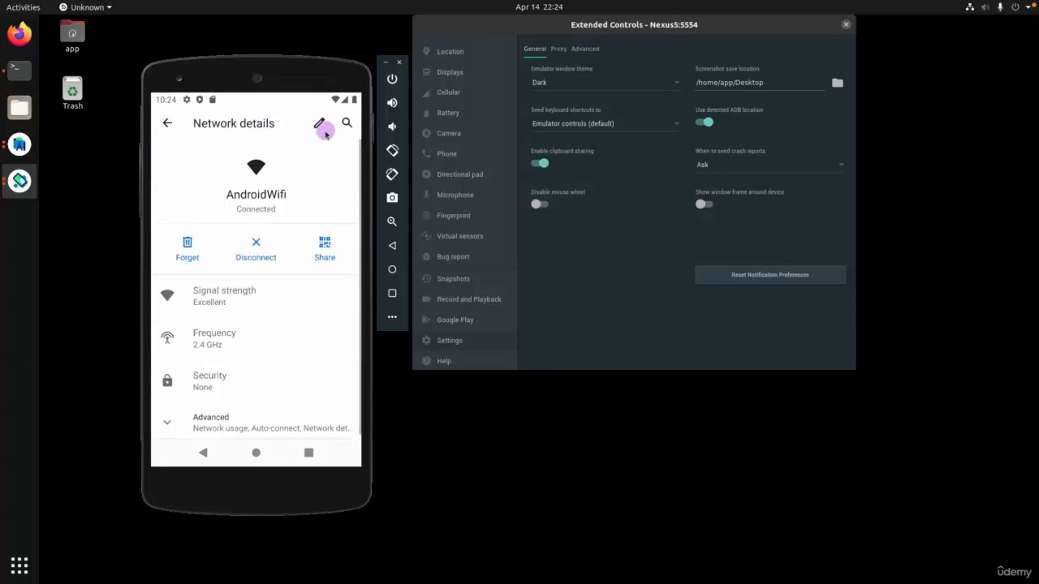
pyautogui.click(318, 124)
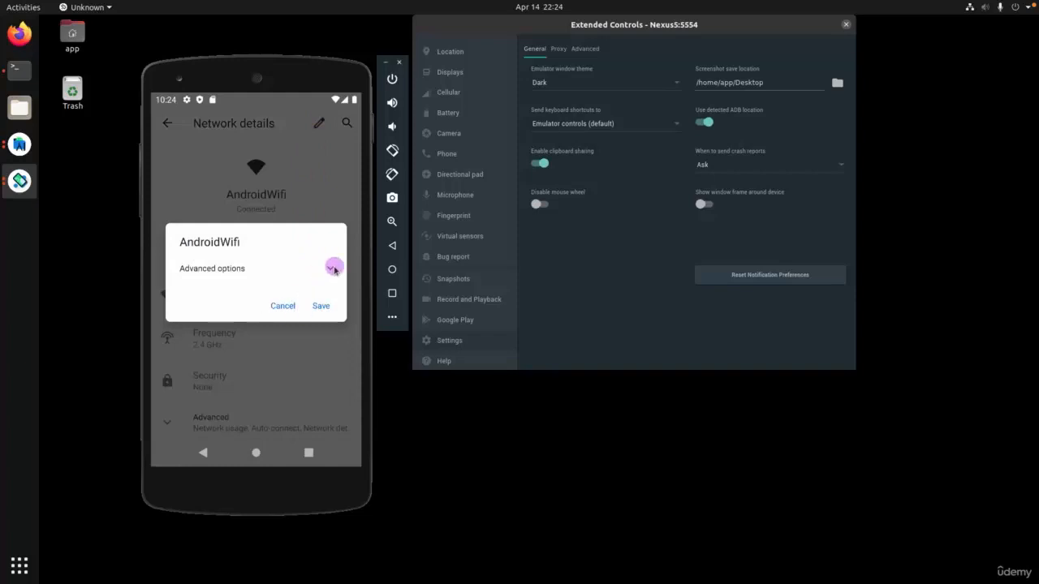
pyautogui.click(330, 267)
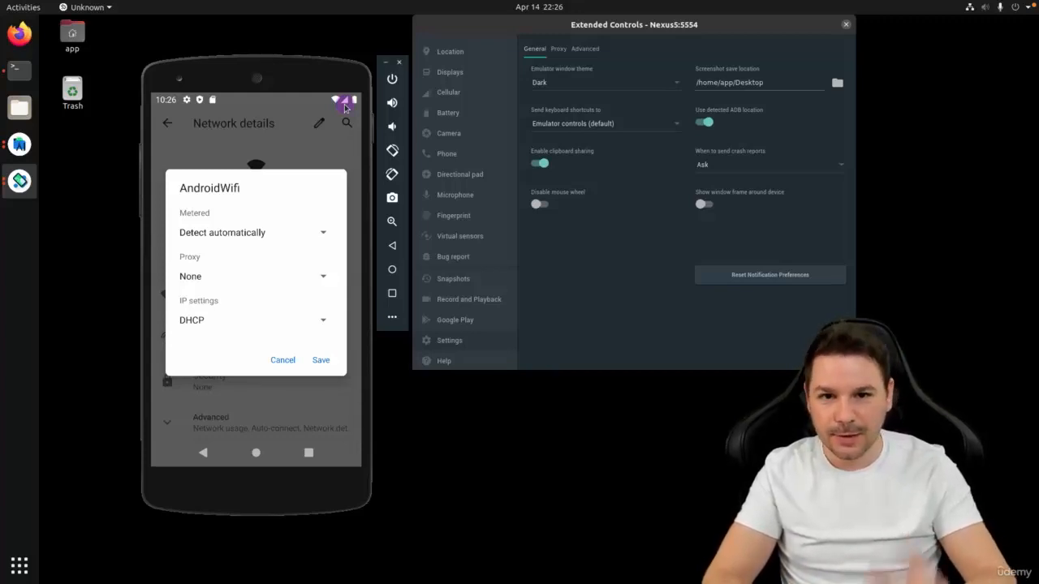
pyautogui.click(589, 259)
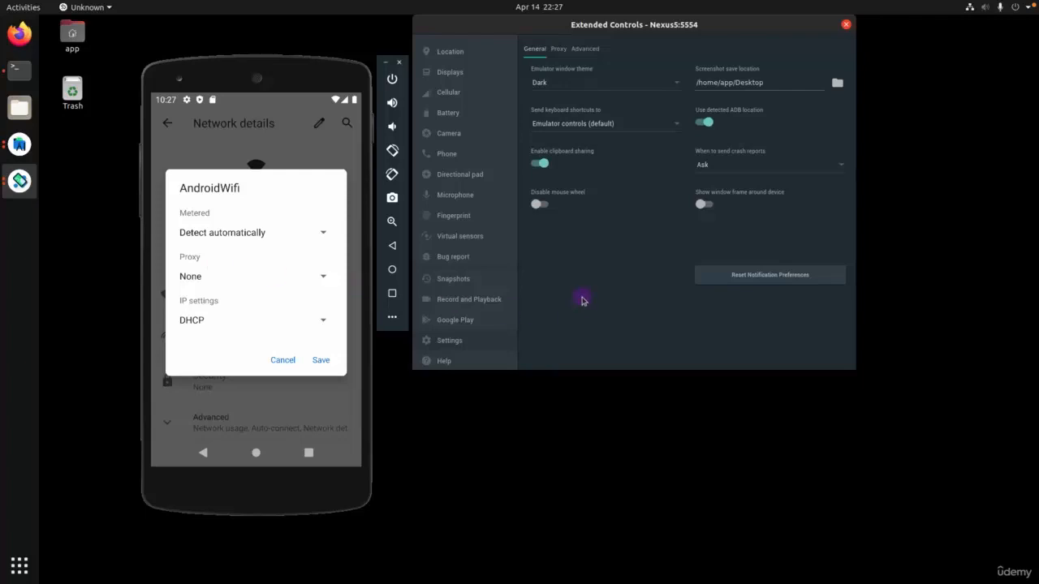
pyautogui.click(273, 377)
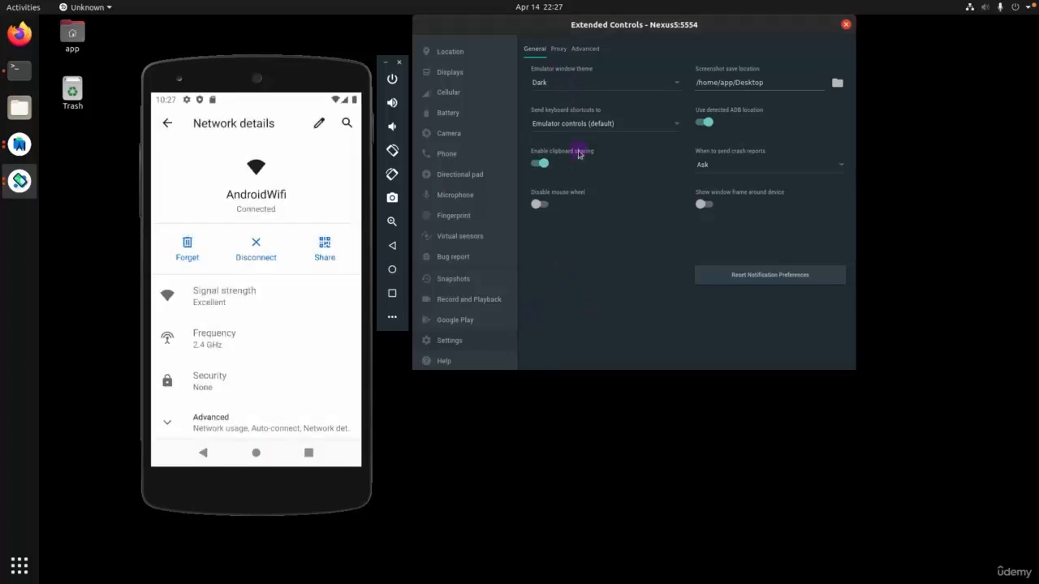
# Turn off the Android Studio HTTP proxy settings, select manual proxy configuration without applying a host, and close the extended controls.
pyautogui.click(559, 50)
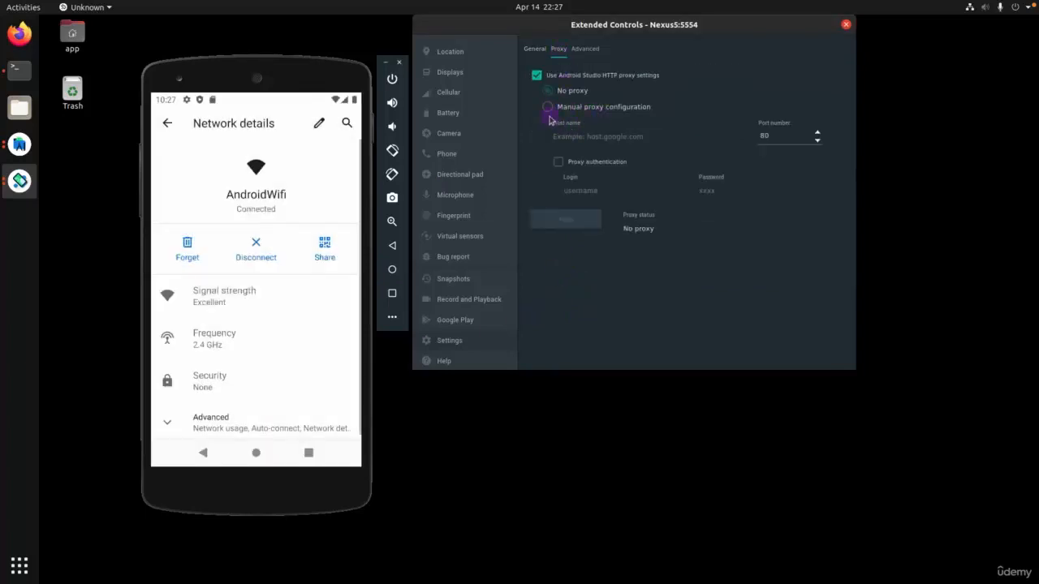
pyautogui.click(536, 75)
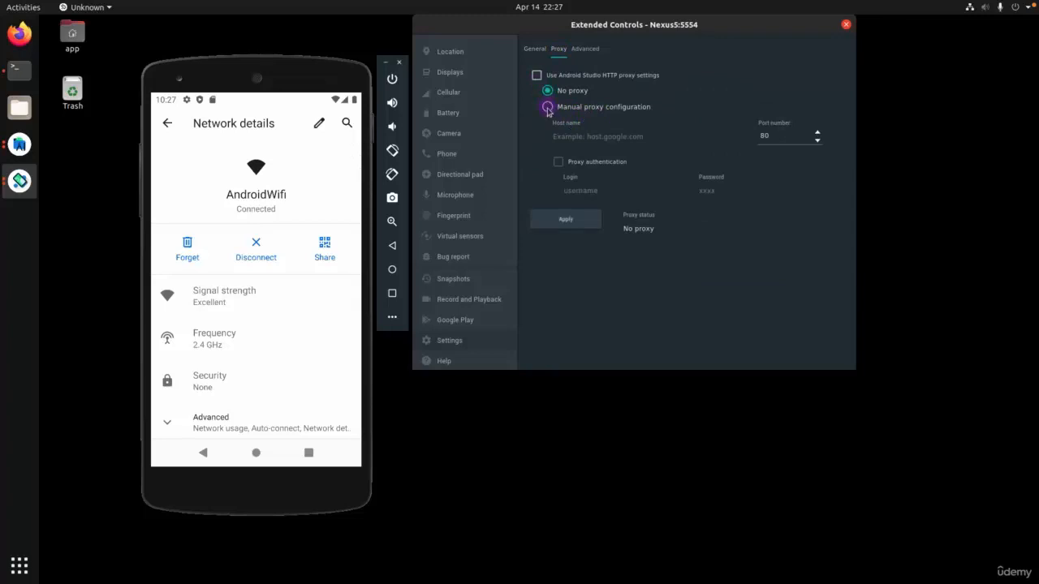
pyautogui.click(547, 106)
pyautogui.click(603, 137)
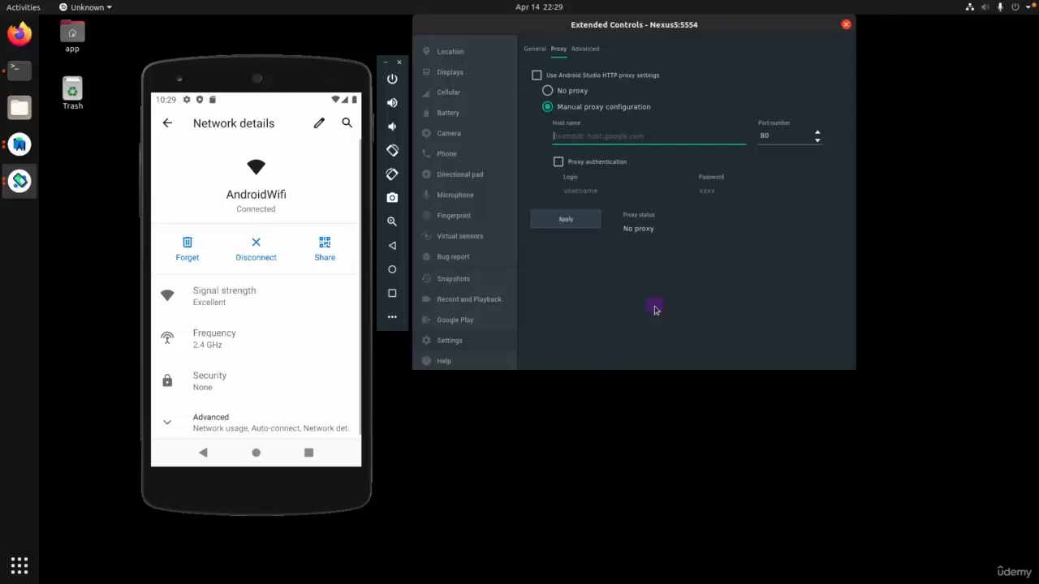
pyautogui.click(845, 24)
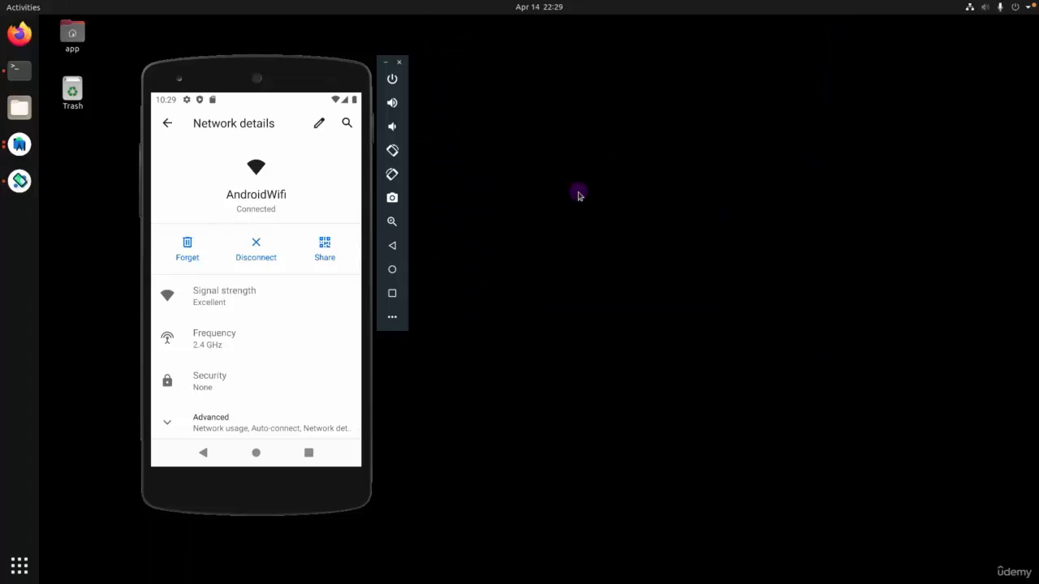
# Switch to a new terminal, become root with sudo su and the account password, and try to list listening ports with netstat -tulpen.
pyautogui.hotkey('ctrl', 'alt', 't')
pyautogui.write('sudo su')
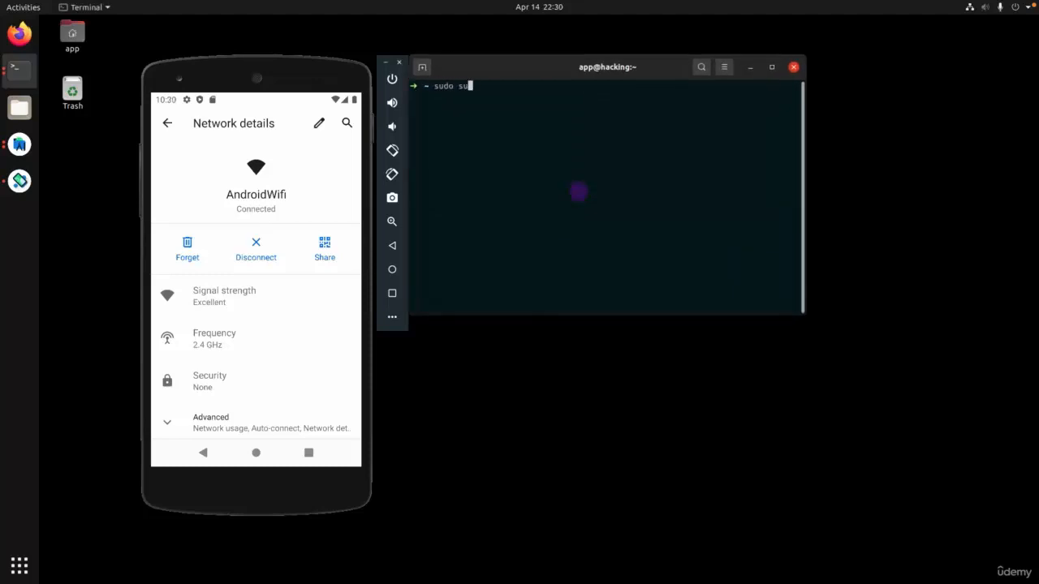
pyautogui.press('Return')
pyautogui.press('Return')
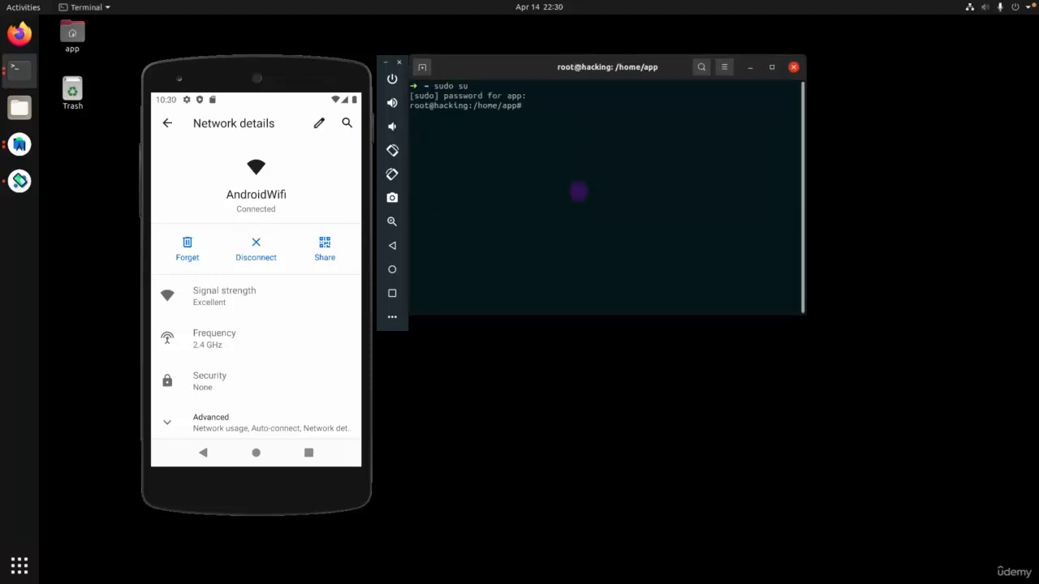
pyautogui.write('netstat -tulpen')
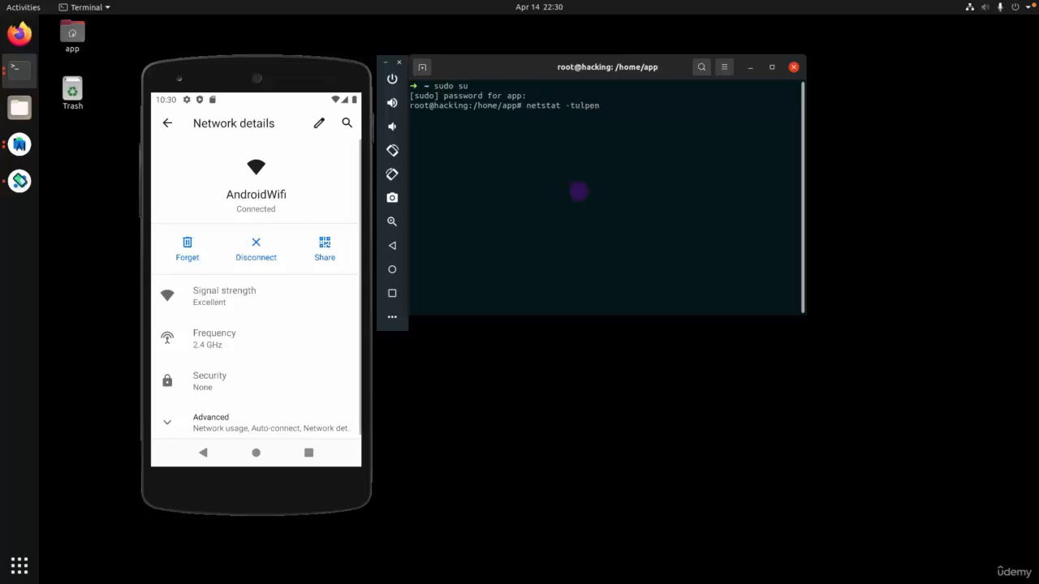
pyautogui.press('Return')
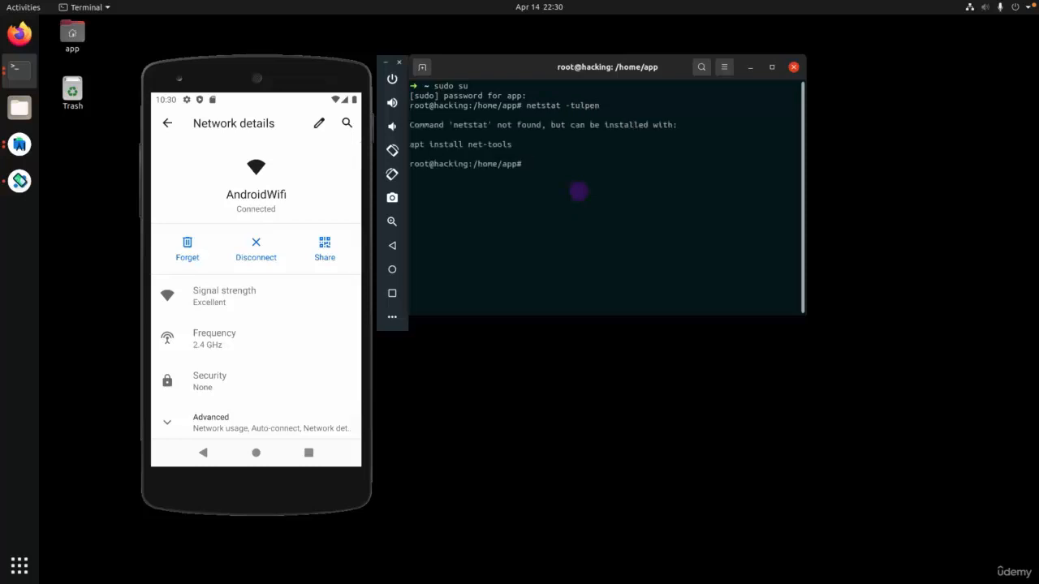
# Install the net-tools package with apt and list the listening ports using netstat -tulpen.
pyautogui.write('apt install net-tools')
pyautogui.press('Return')
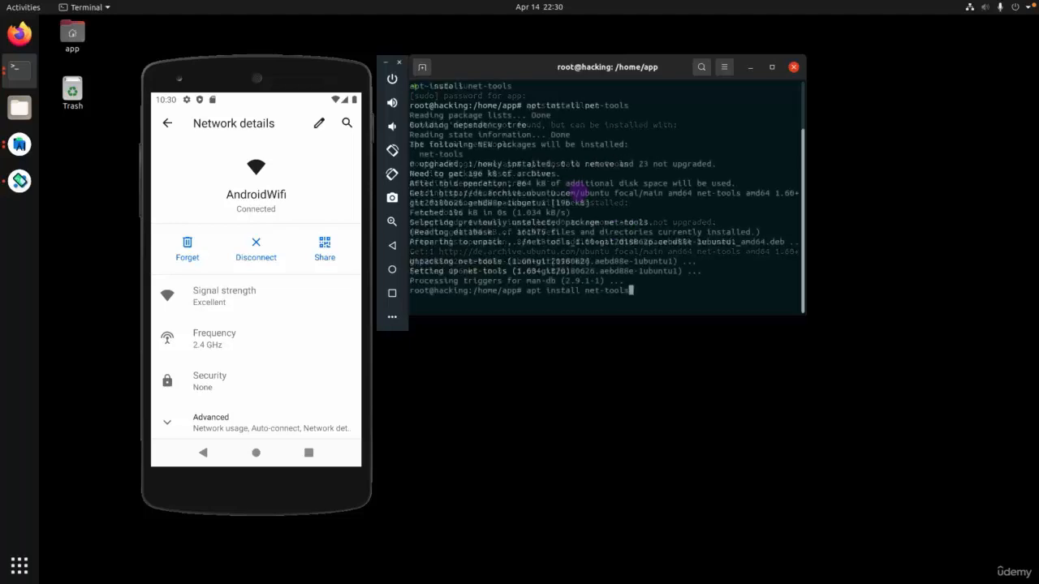
pyautogui.press('Up')
pyautogui.press('Up')
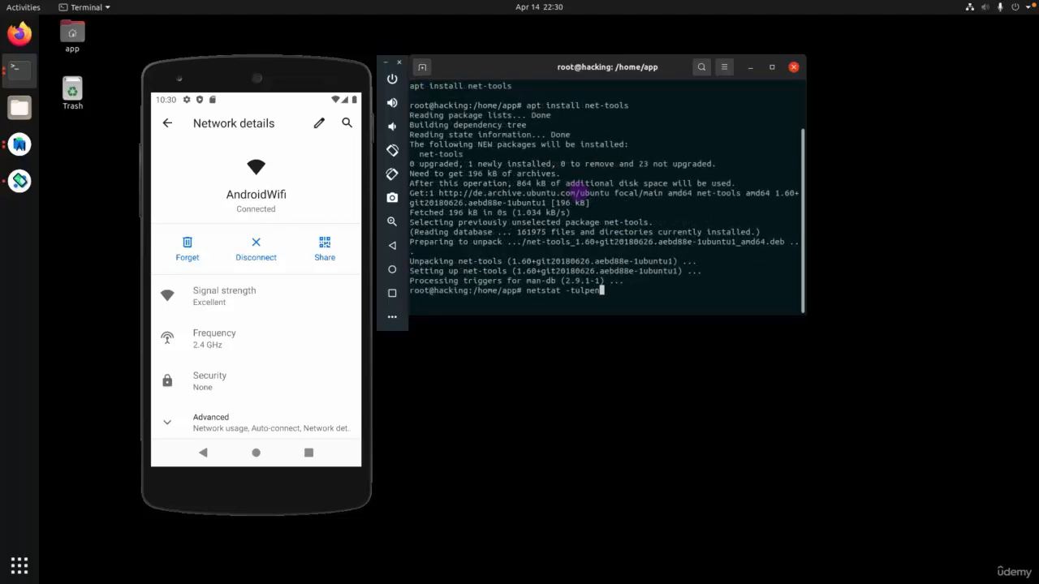
pyautogui.press('Return')
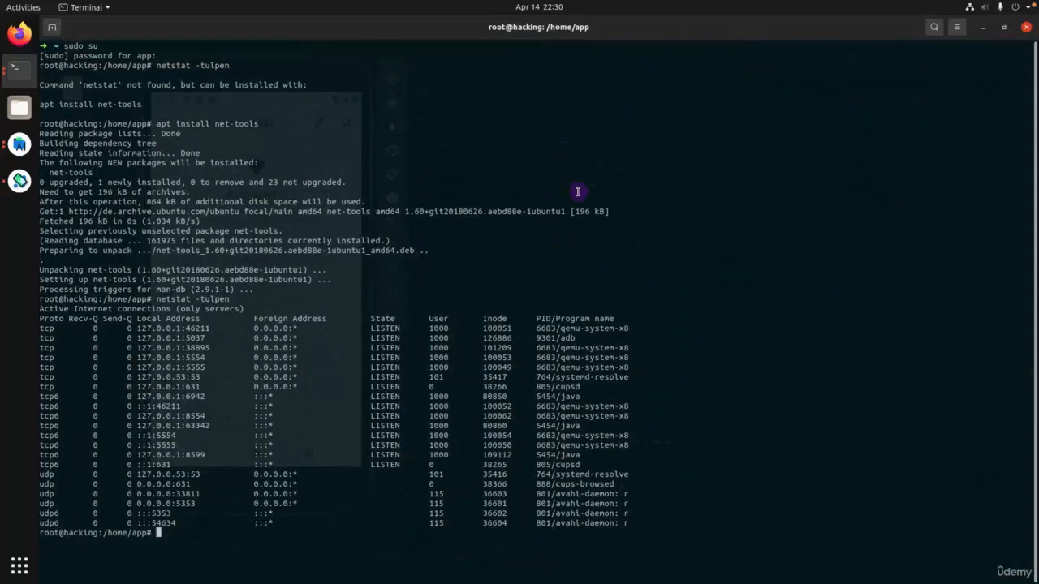
# Tile the root terminal and the emulator window side by side, and reduce the terminal's text size.
pyautogui.press('super+Right')
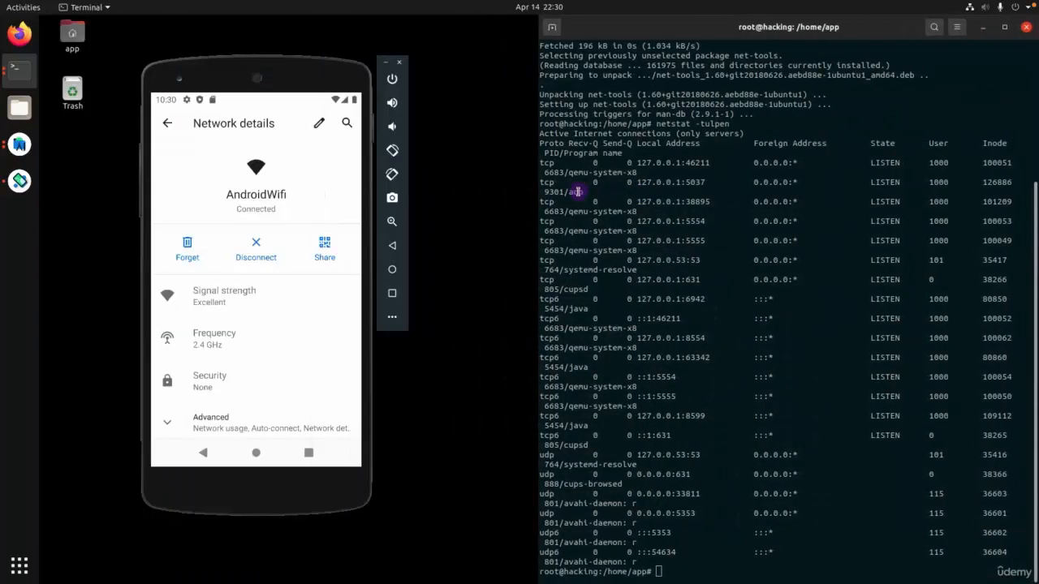
pyautogui.moveTo(316, 116); pyautogui.dragTo(648, 123)
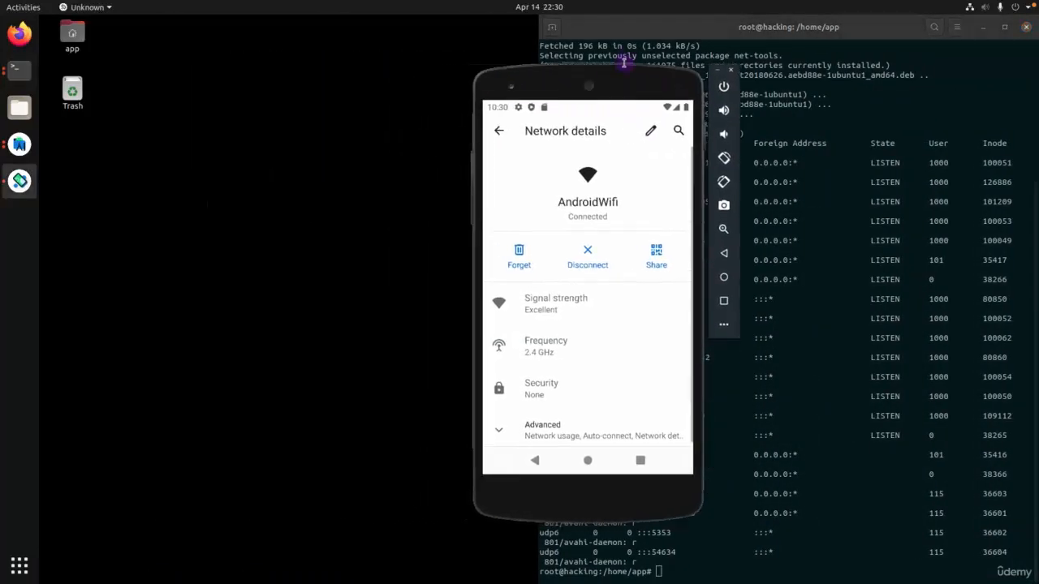
pyautogui.click(604, 87)
pyautogui.moveTo(592, 93); pyautogui.dragTo(714, 88)
pyautogui.click(364, 184)
pyautogui.hotkey('ctrl', '-')
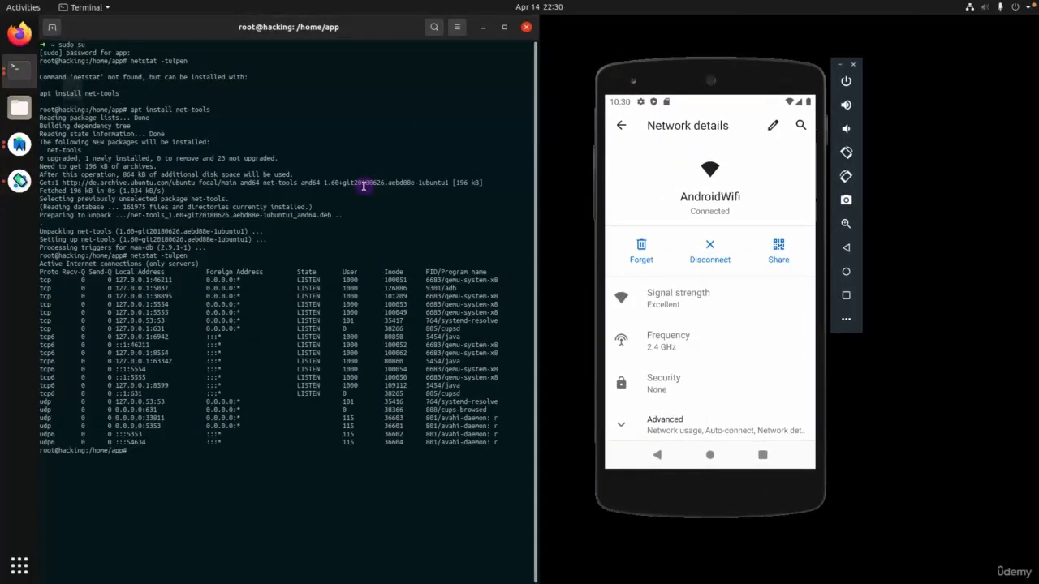
# Examine the netstat entries of the qemu-system-x8 process, particularly local ports 38895, 5554 and 5555.
pyautogui.tripleClick(451, 297)
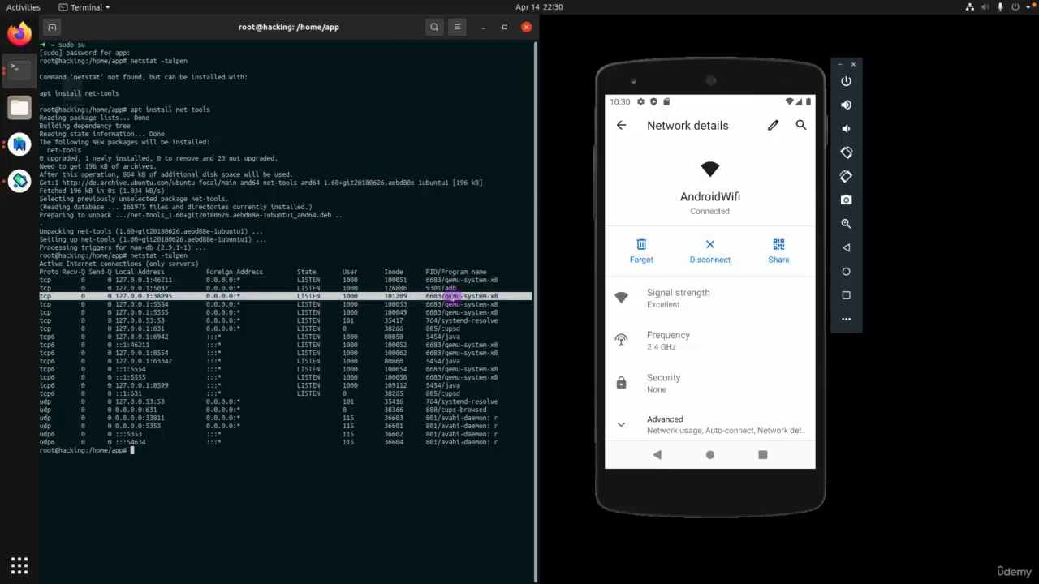
pyautogui.tripleClick(158, 305)
pyautogui.tripleClick(159, 312)
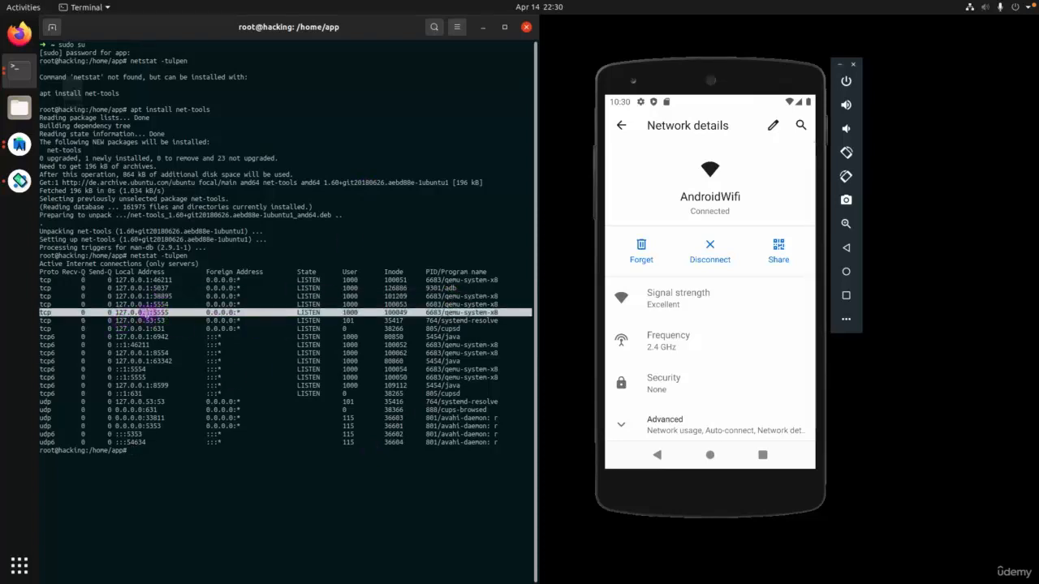
pyautogui.click(159, 308)
pyautogui.doubleClick(160, 304)
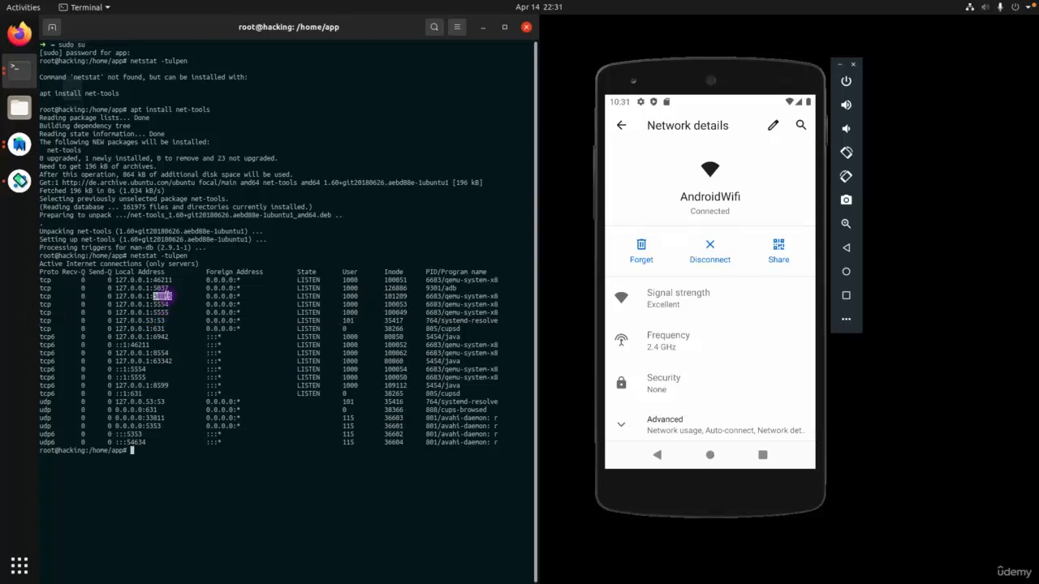
pyautogui.tripleClick(160, 296)
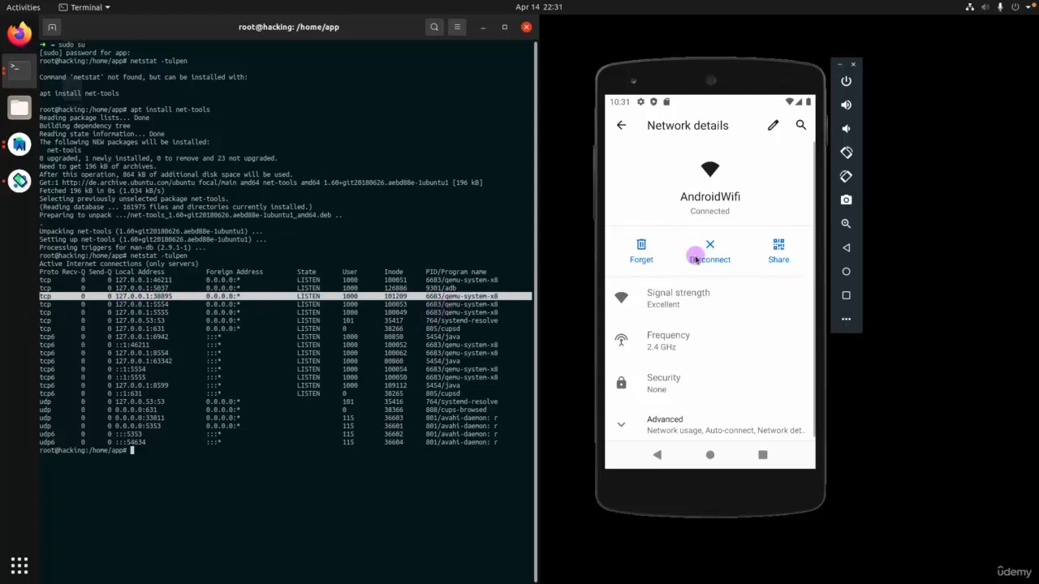
pyautogui.moveTo(668, 75); pyautogui.dragTo(630, 74)
pyautogui.click(335, 272)
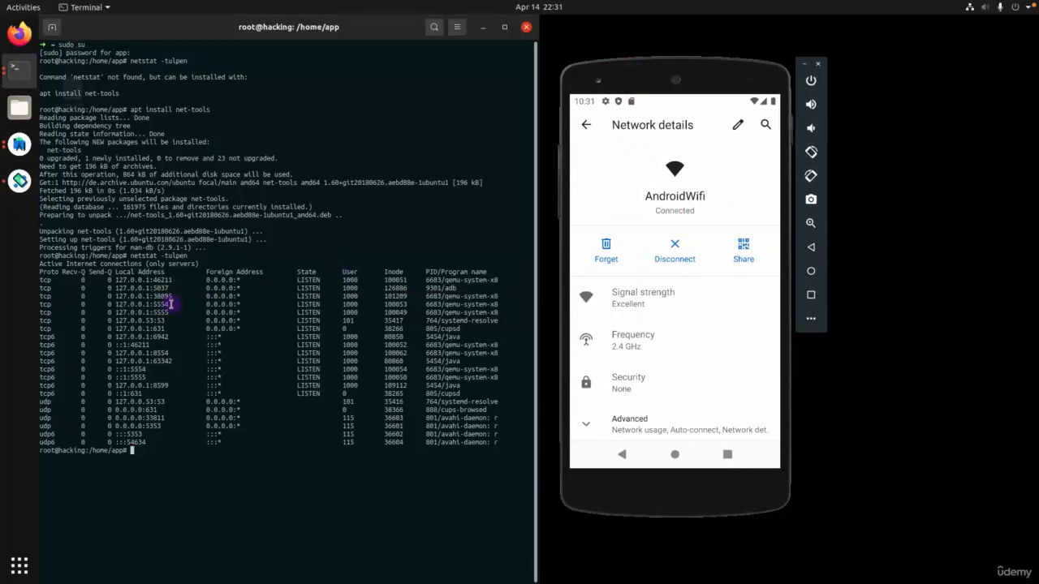
pyautogui.tripleClick(161, 304)
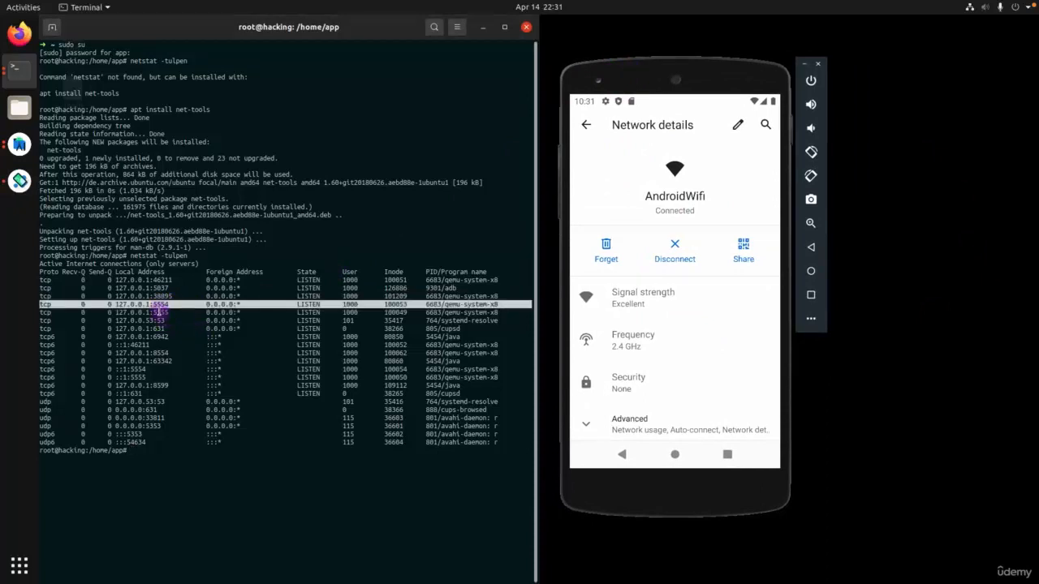
pyautogui.click(197, 319)
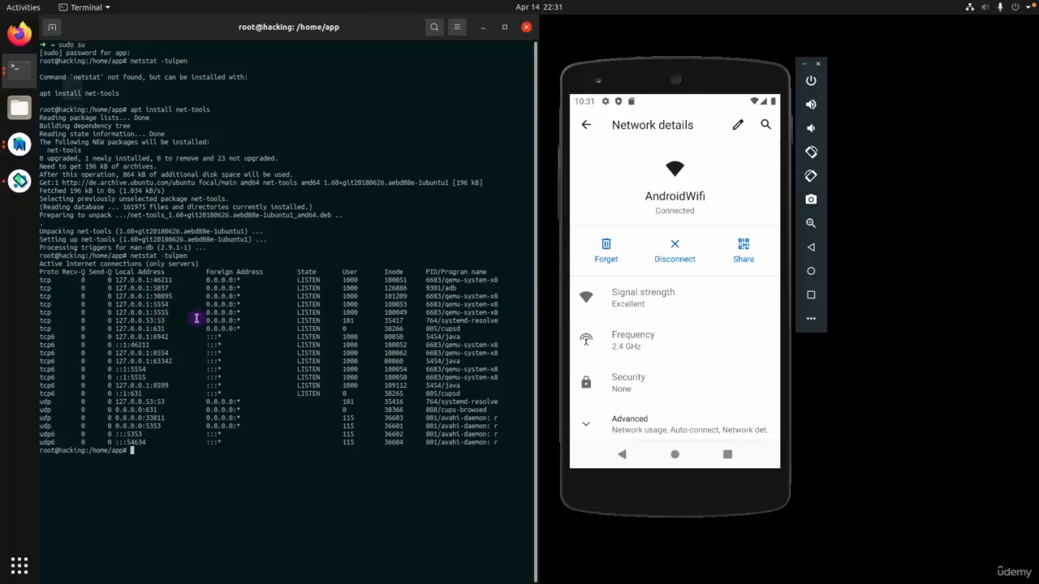
# Connect to the emulator console with telnet 127.0.0.1 5554 in a new terminal tiled beside the emulator, minimizing the root terminal.
pyautogui.hotkey('ctrl', 'alt', 't')
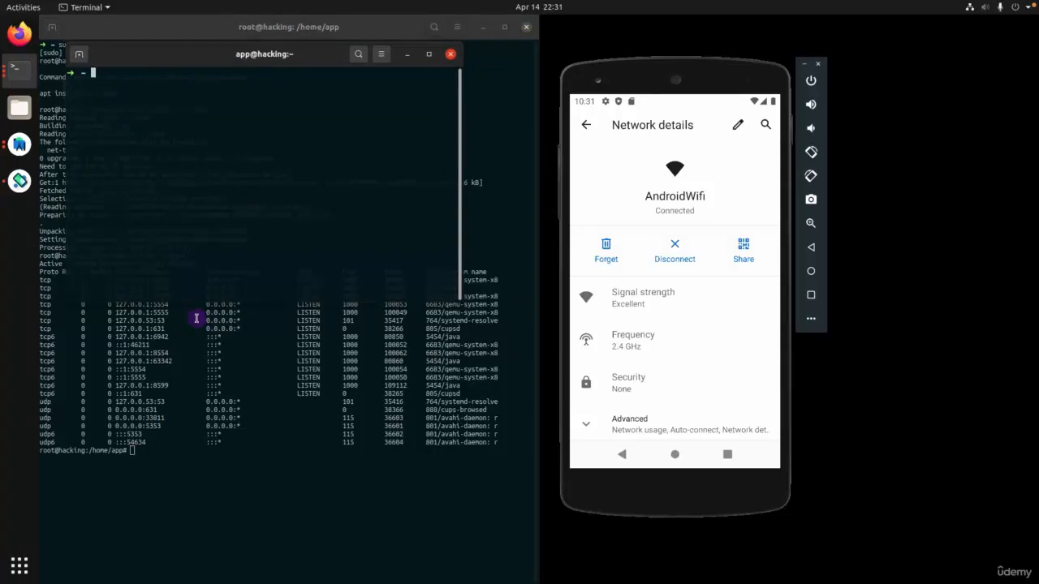
pyautogui.write('telnet 127.0.0.1 5554')
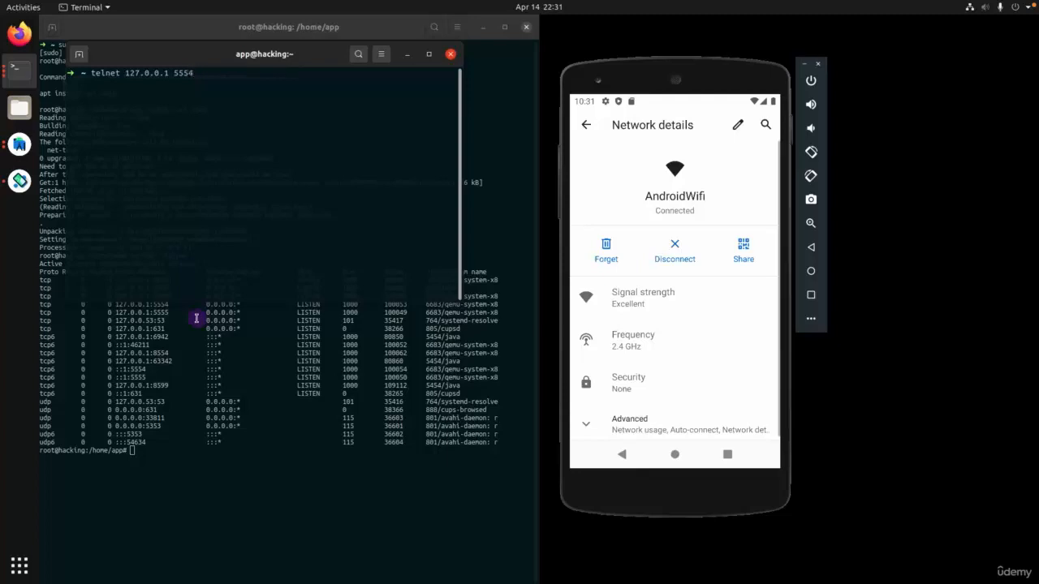
pyautogui.click(482, 28)
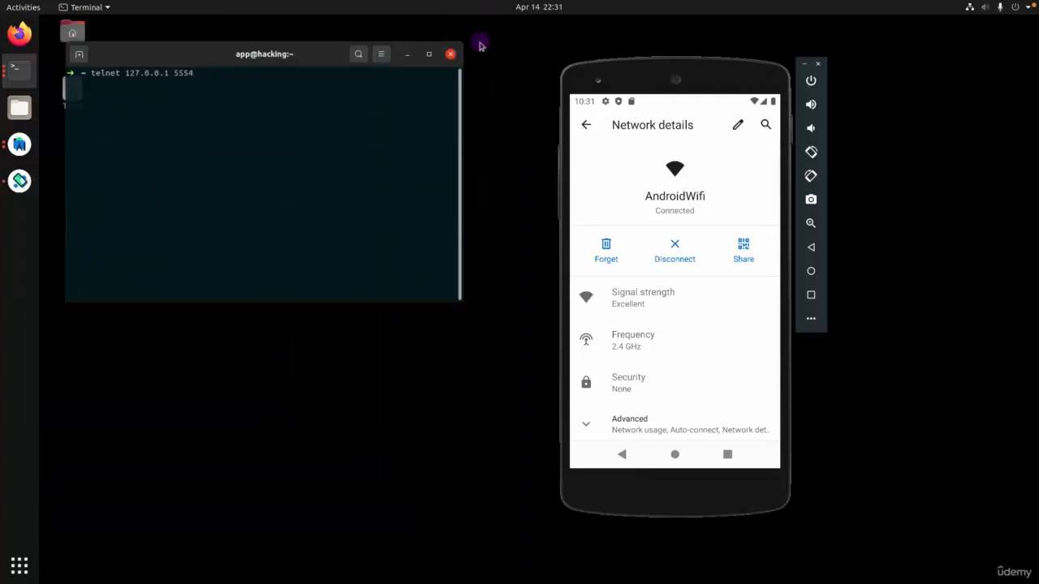
pyautogui.press('super+Left')
pyautogui.press('Return')
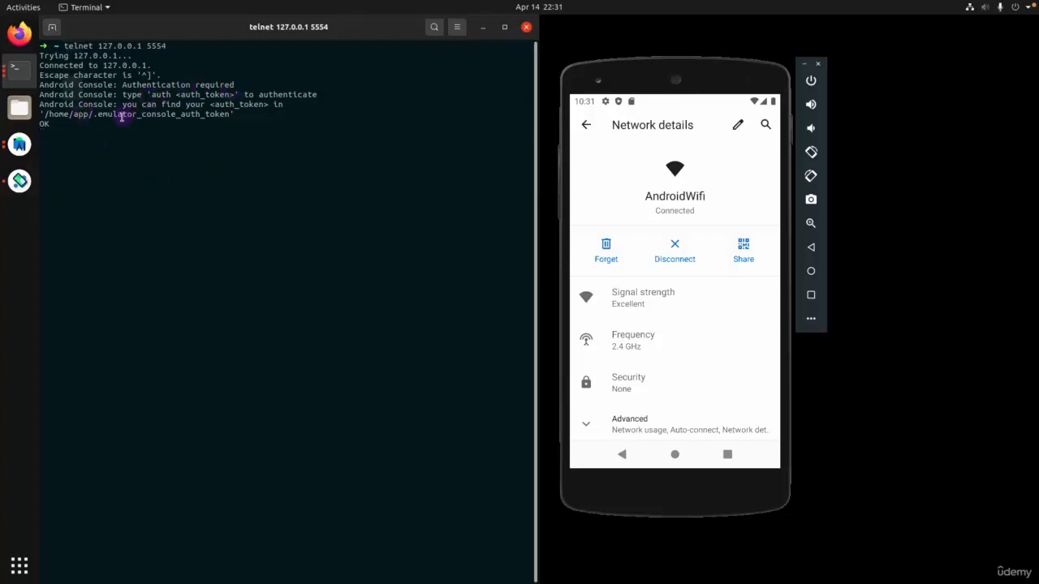
# Copy the token file path from the console's authentication instructions, print /home/app/.emulator_console_auth_token with cat in a temporary terminal, and copy the token.
pyautogui.doubleClick(160, 95)
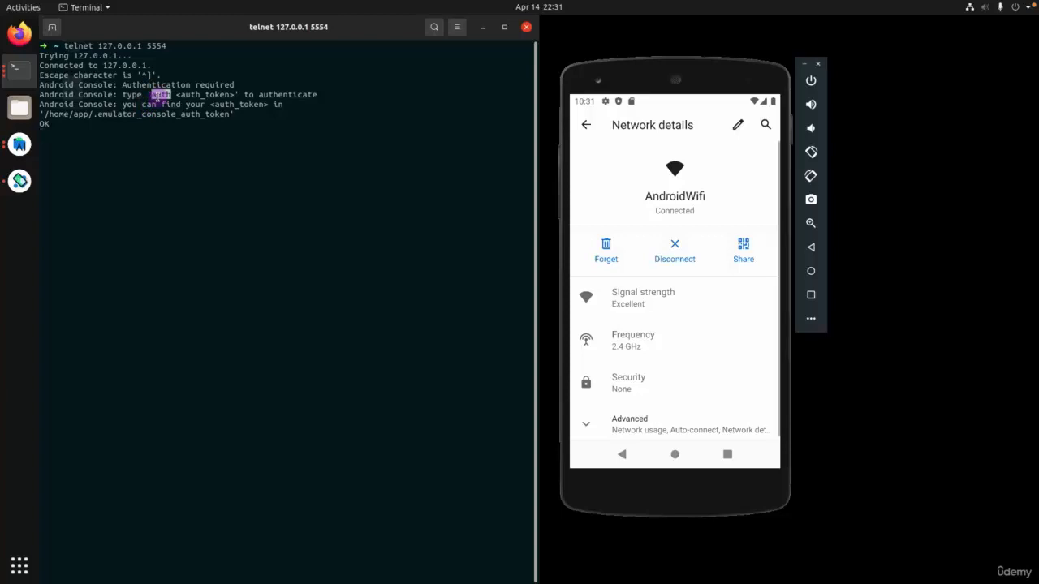
pyautogui.doubleClick(204, 95)
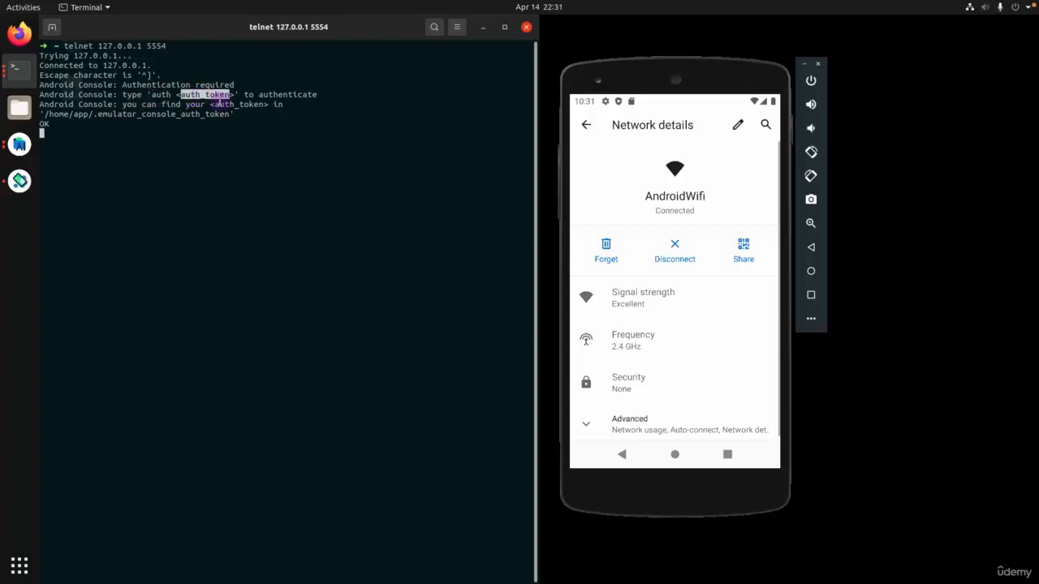
pyautogui.doubleClick(277, 95)
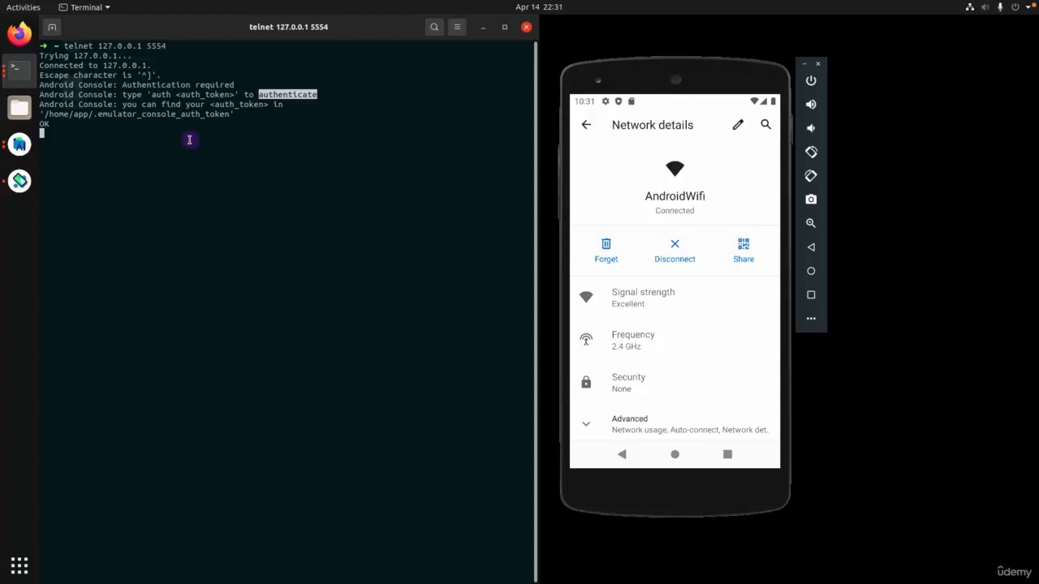
pyautogui.doubleClick(144, 113)
pyautogui.rightClick(142, 118)
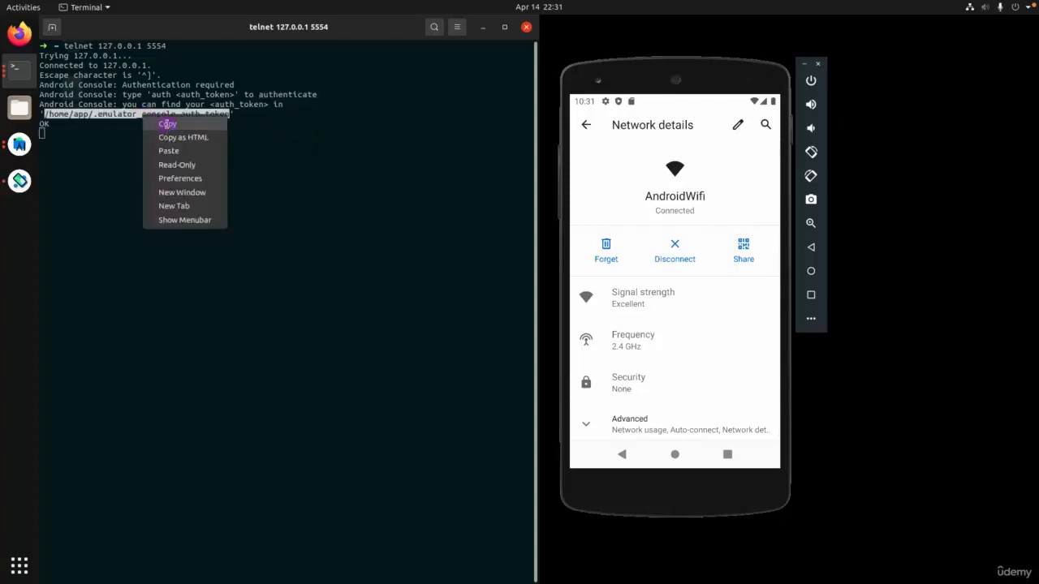
pyautogui.click(167, 125)
pyautogui.hotkey('ctrl', 'alt', 't')
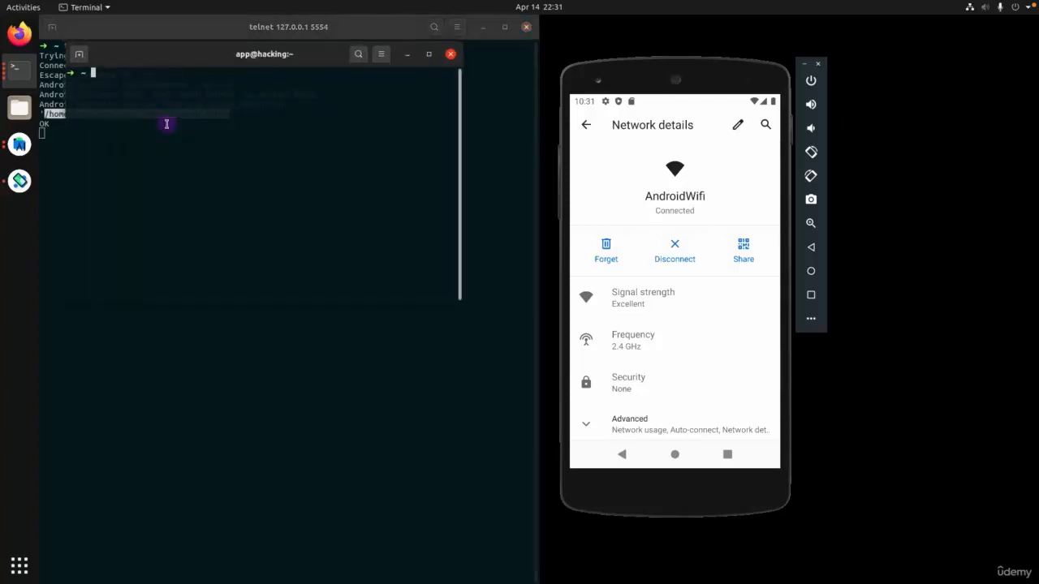
pyautogui.write('cat')
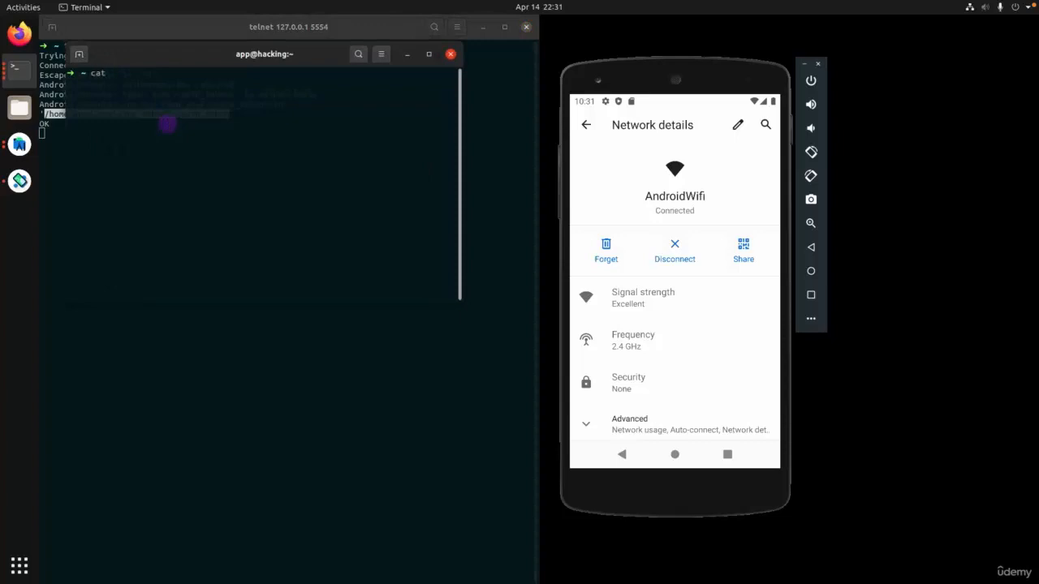
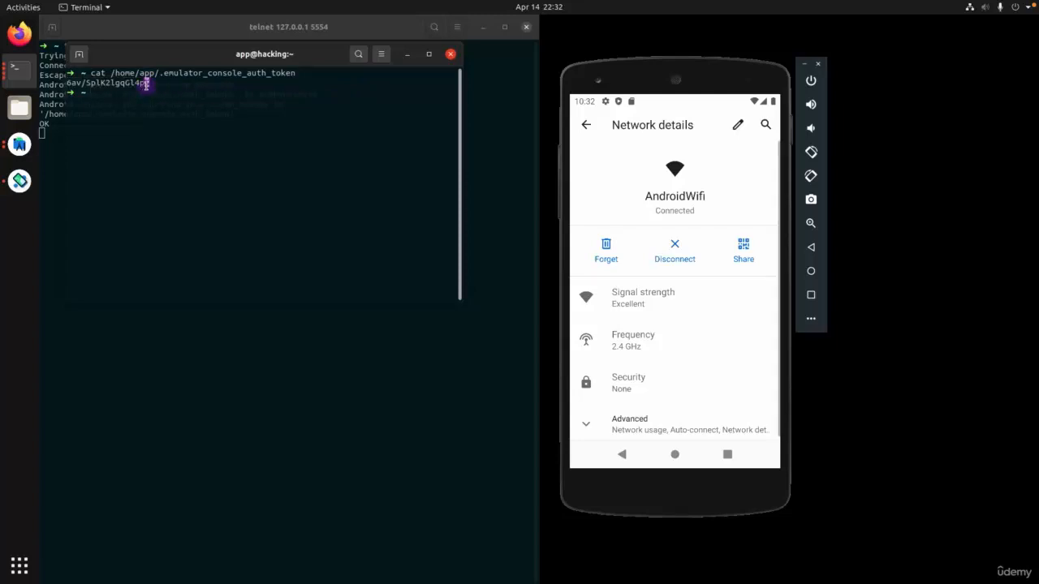
pyautogui.click(450, 53)
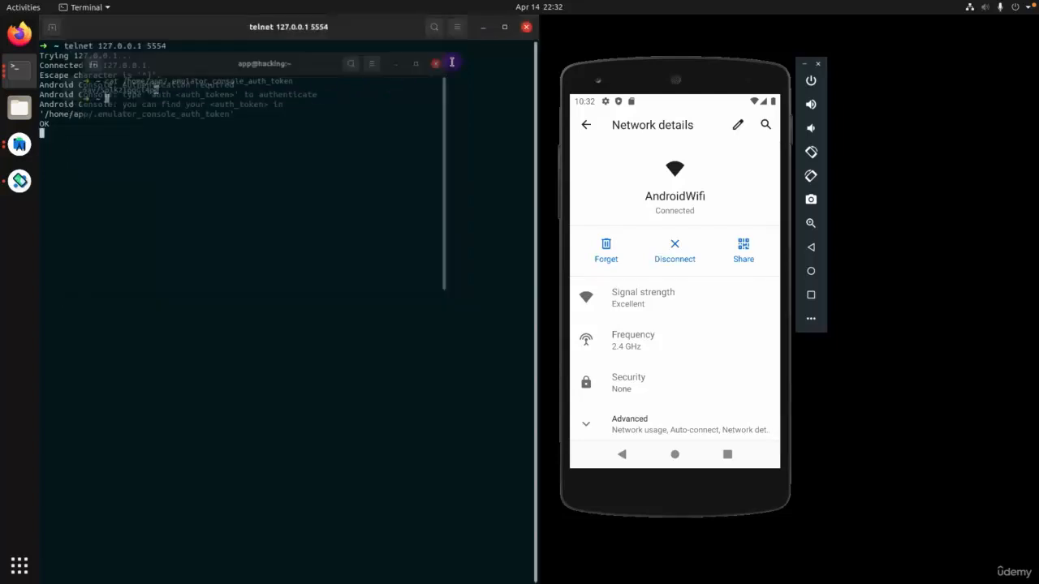
# Authenticate the emulator console session using the auth command with the copied authentication token.
pyautogui.write('auth')
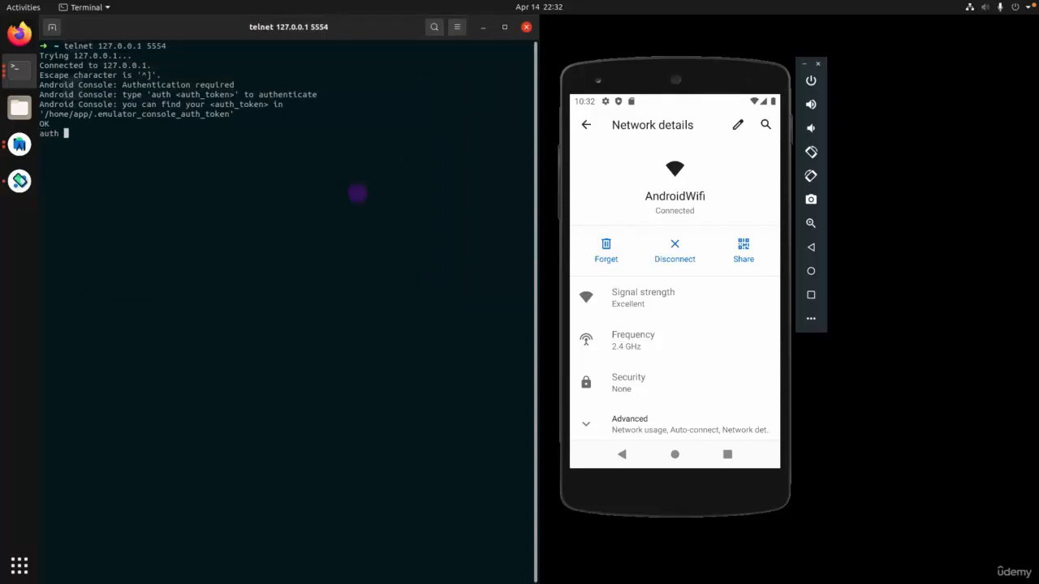
pyautogui.hotkey('ctrl', 'shift', 'v')
pyautogui.press('Return')
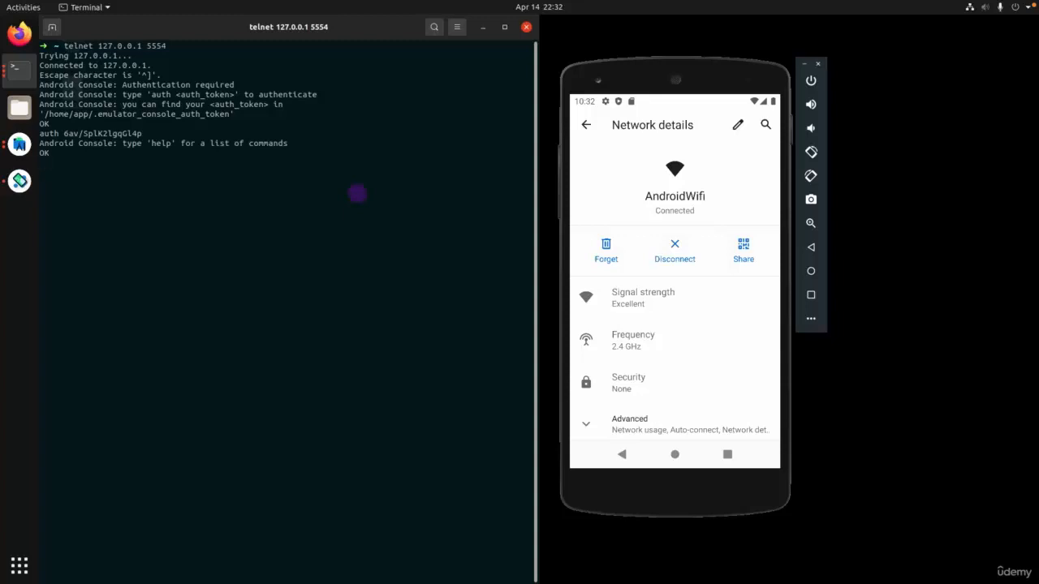
# List the Android console commands with help and review the geo sub-commands with help geo.
pyautogui.write('help')
pyautogui.press('Return')
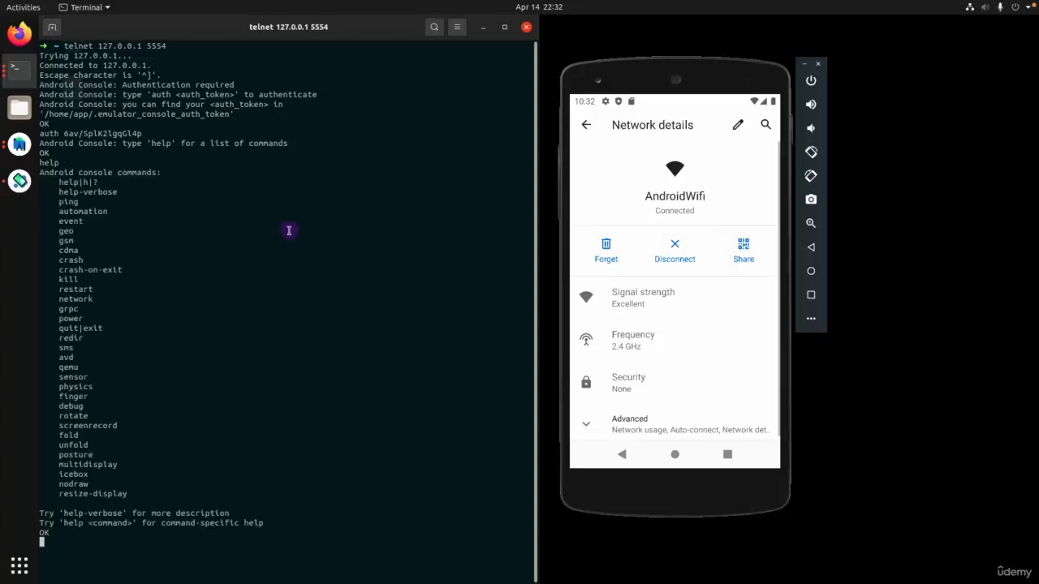
pyautogui.doubleClick(65, 231)
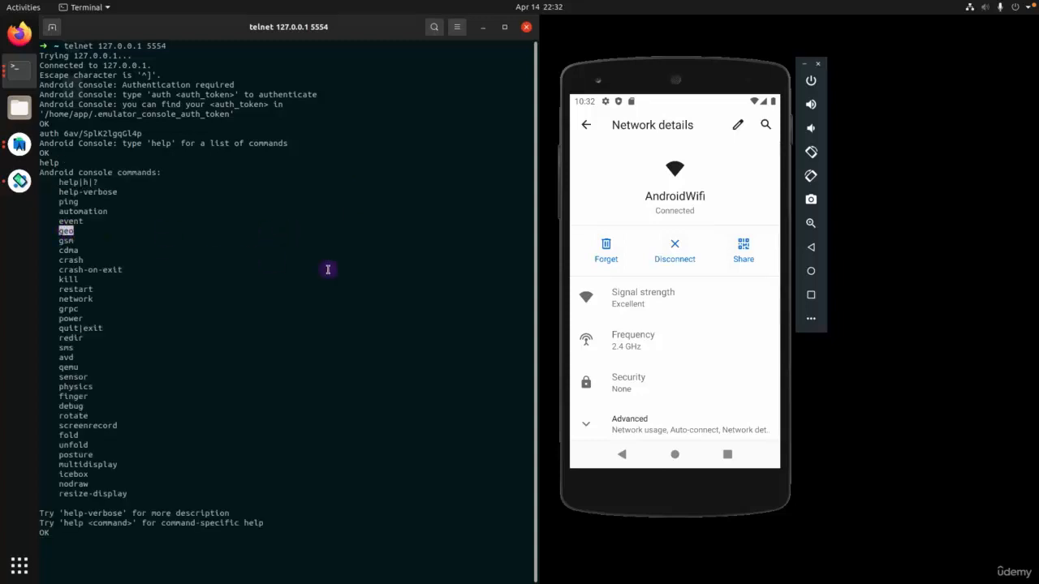
pyautogui.click(322, 262)
pyautogui.write('help geo')
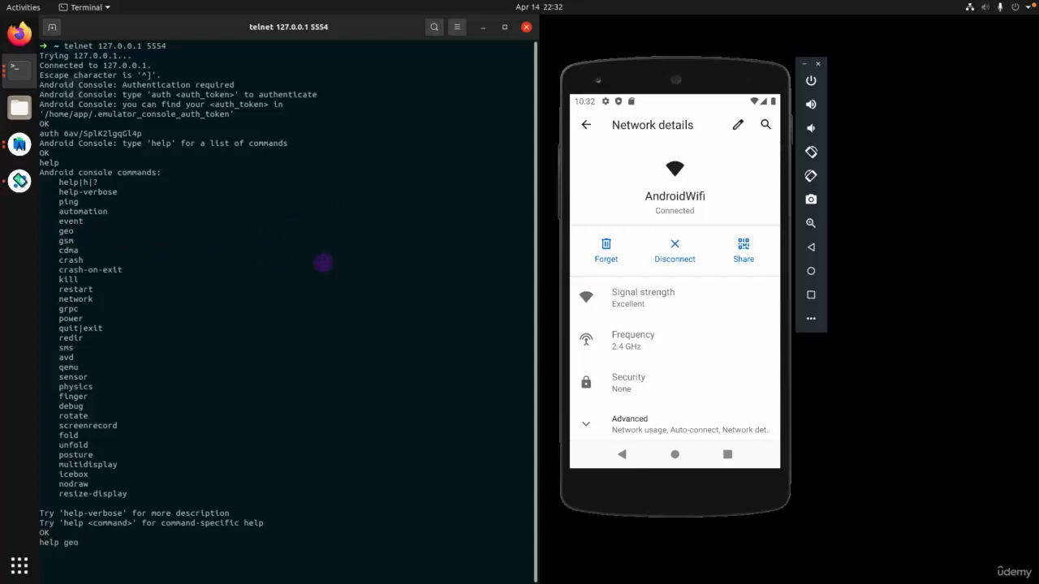
pyautogui.press('Return')
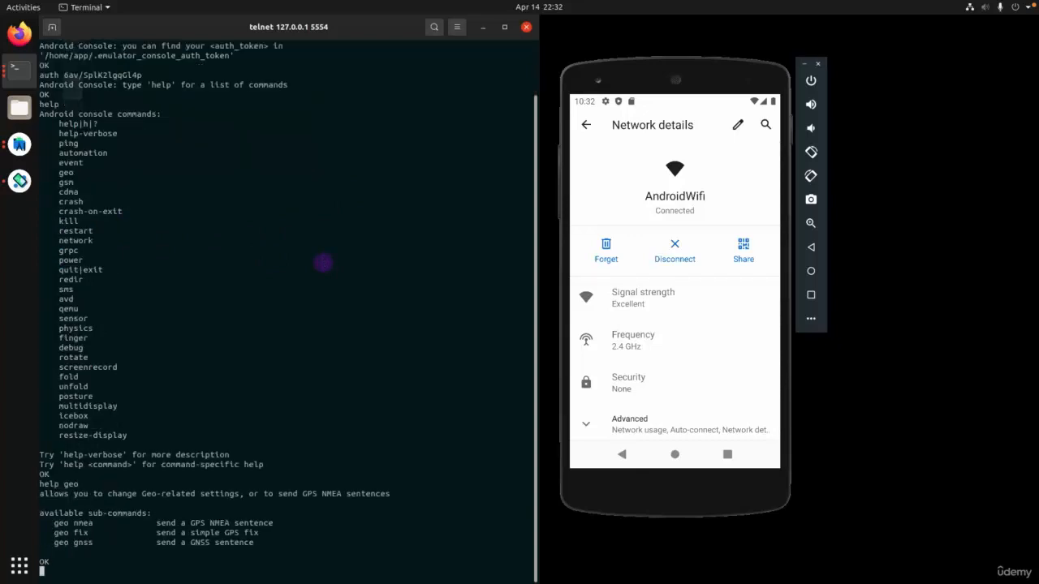
pyautogui.doubleClick(200, 531)
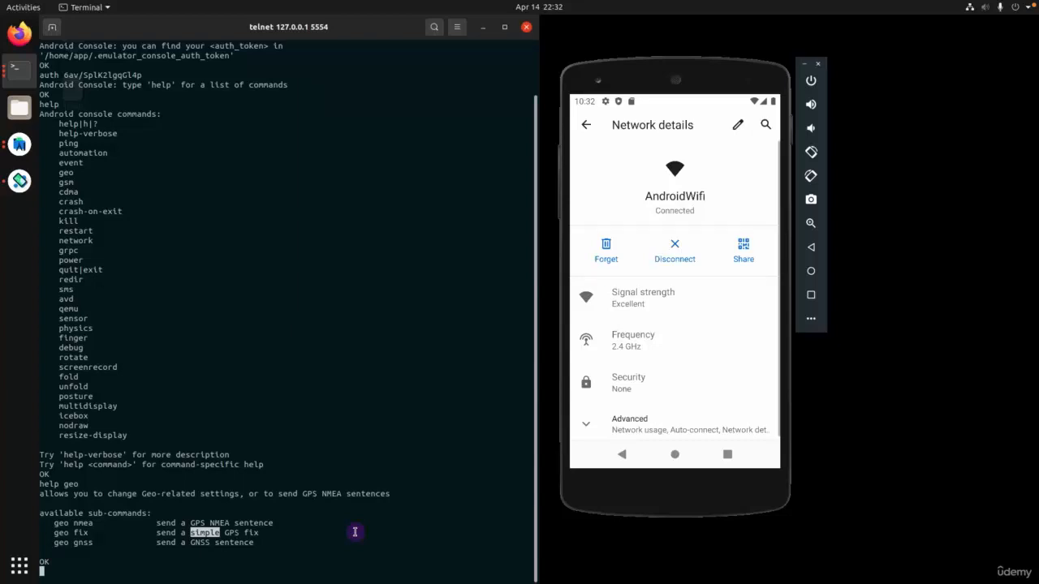
# Show the phone's full app list and open the Location settings in the emulator's extended controls.
pyautogui.click(674, 459)
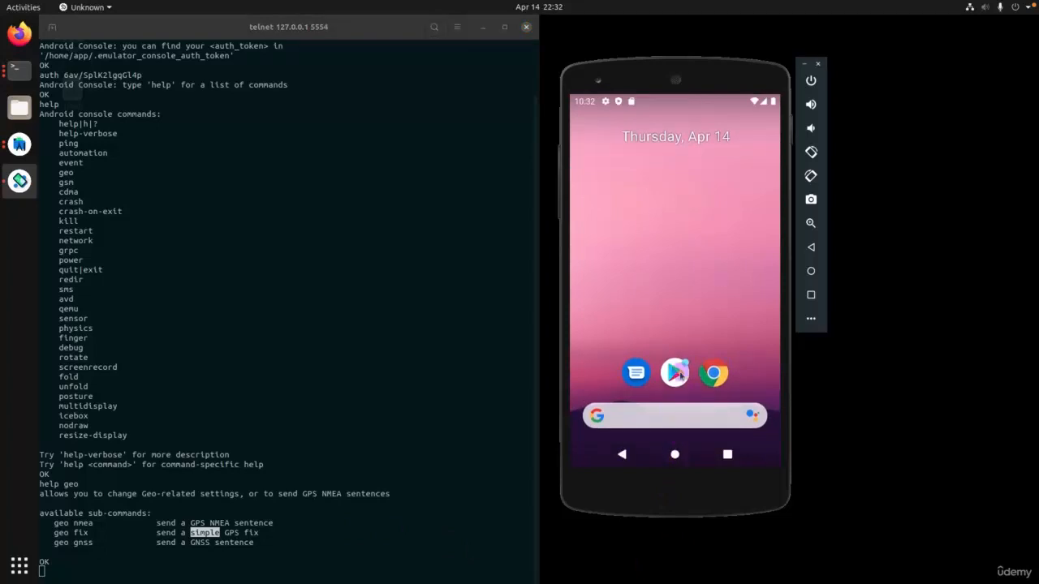
pyautogui.moveTo(680, 375); pyautogui.dragTo(650, 273)
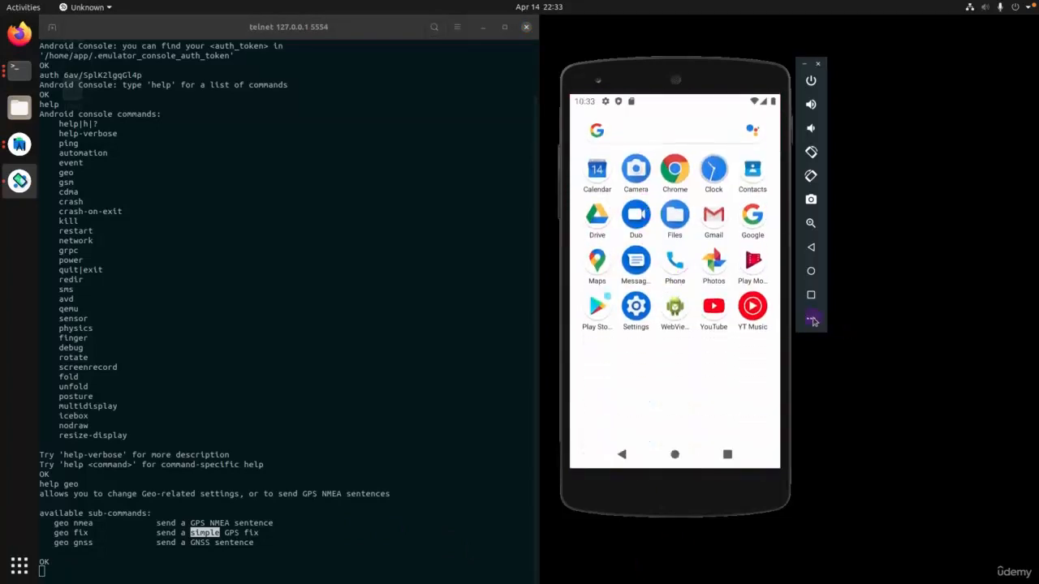
pyautogui.click(812, 319)
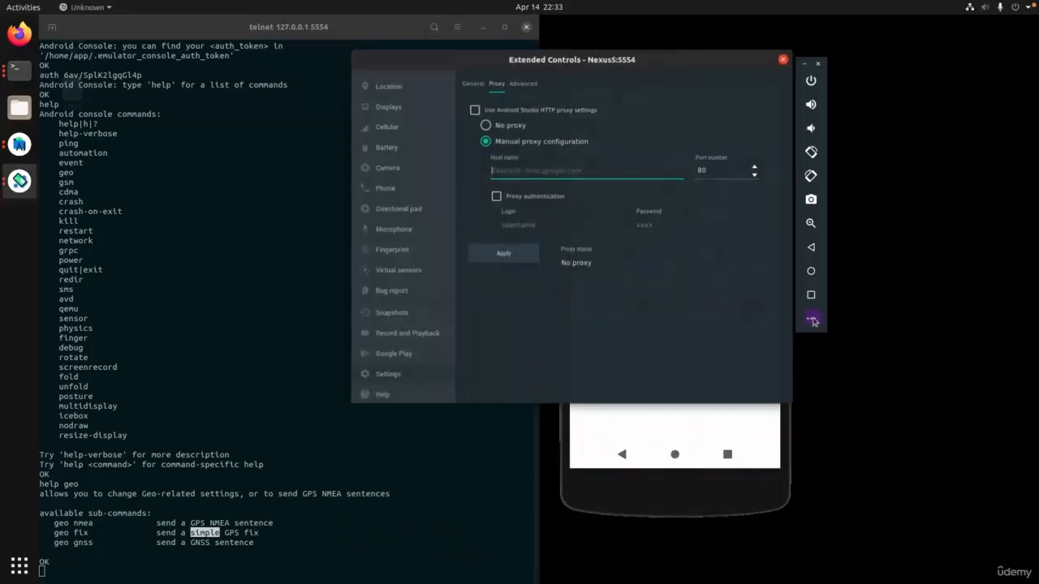
pyautogui.click(388, 86)
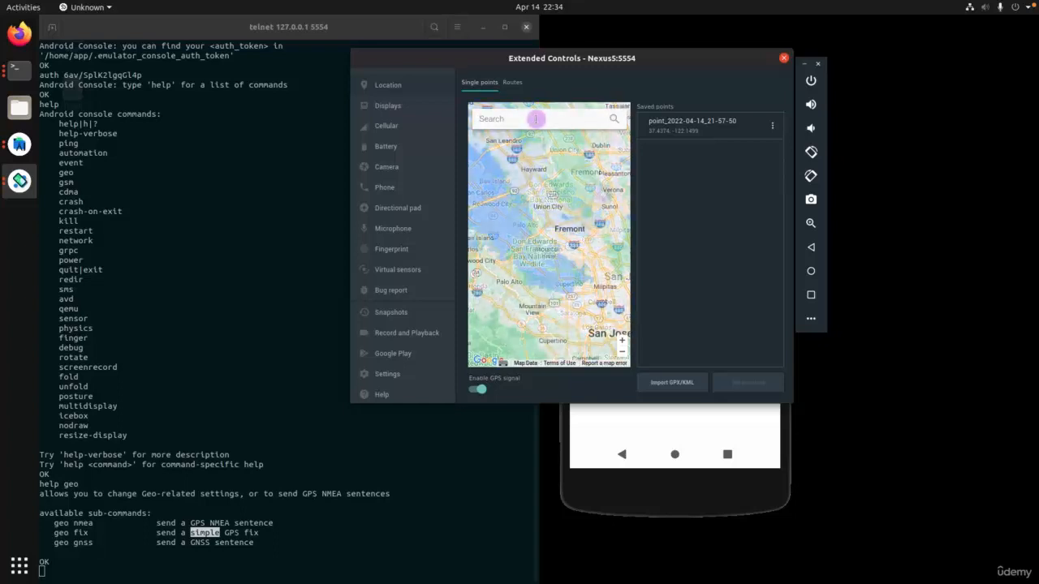
# Search the location map for Greenland and set the found point as the emulator's location.
pyautogui.click(536, 119)
pyautogui.write('gree')
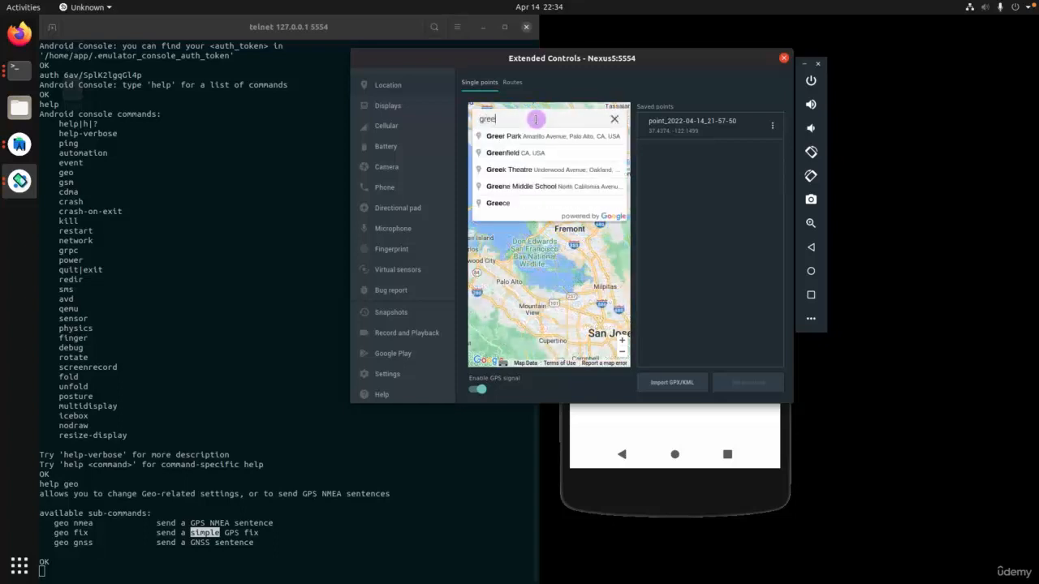
pyautogui.write('enwood')
pyautogui.press('Down')
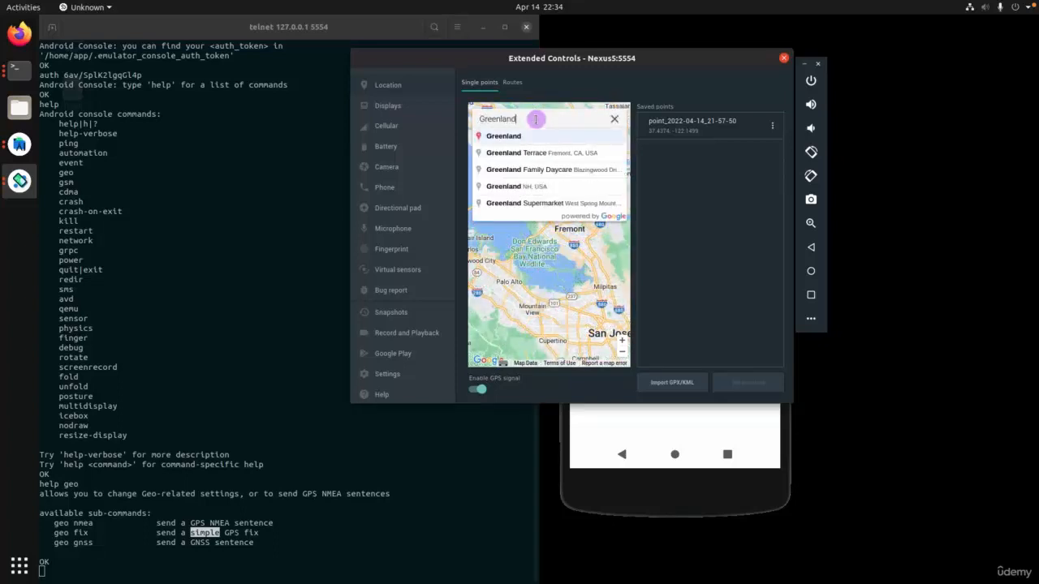
pyautogui.press('Return')
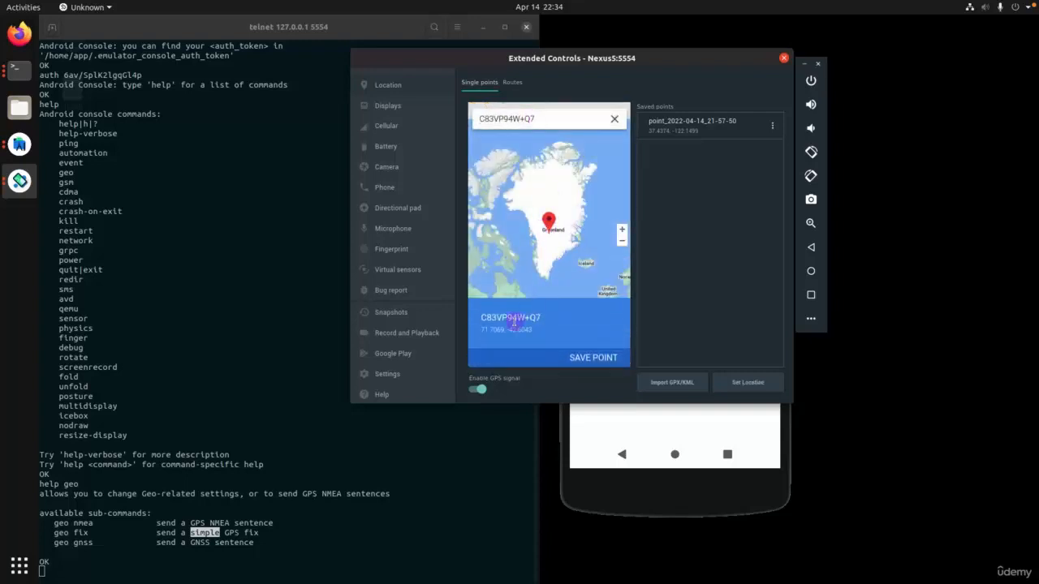
pyautogui.click(492, 331)
pyautogui.moveTo(491, 331); pyautogui.dragTo(495, 333)
pyautogui.click(736, 382)
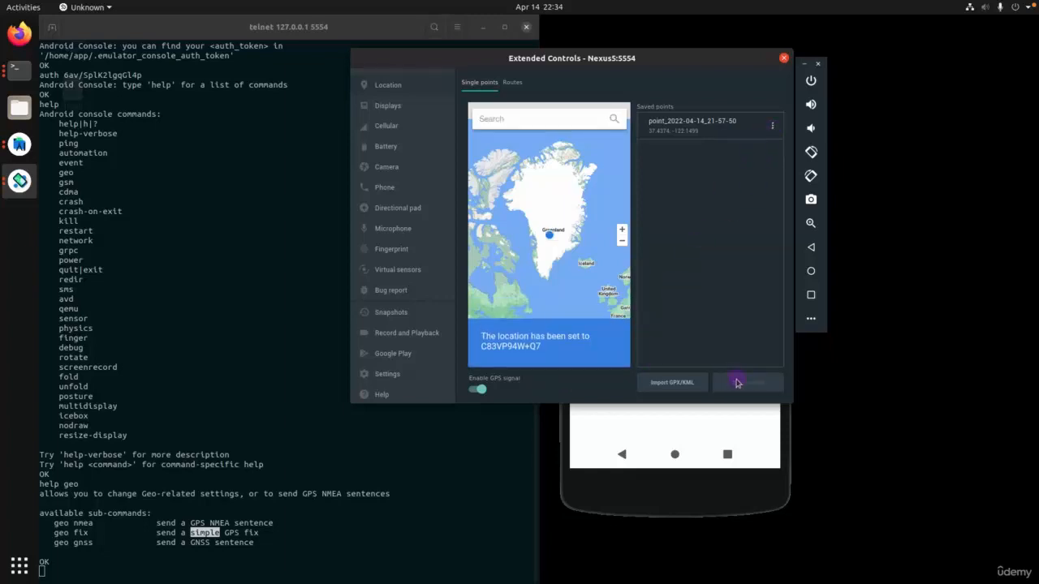
# Pick a point on the map beside the current Greenland location and save it with the description greenland.
pyautogui.scroll(5, 552, 239)
pyautogui.click(548, 230)
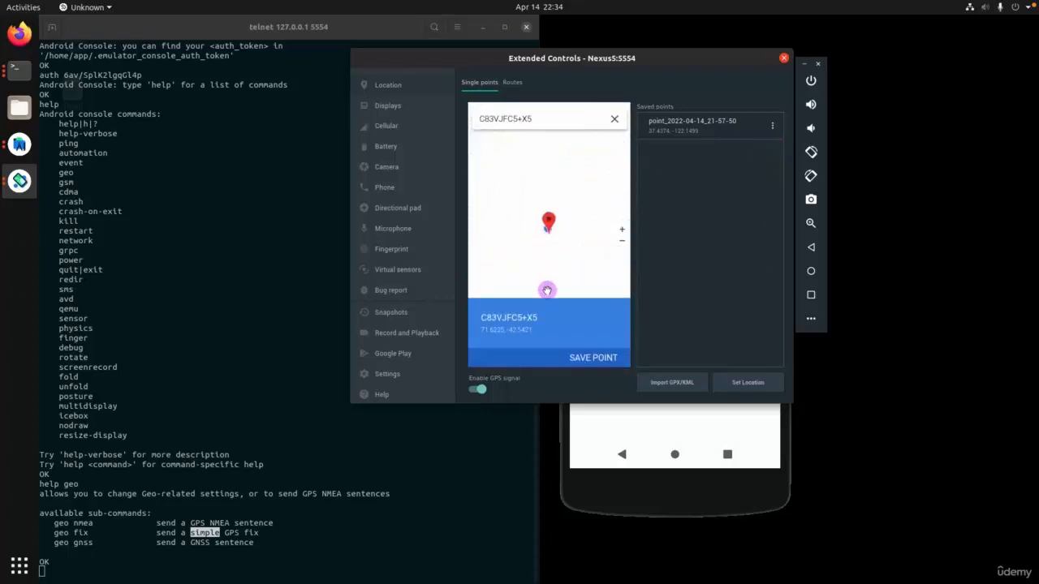
pyautogui.click(589, 359)
pyautogui.click(567, 284)
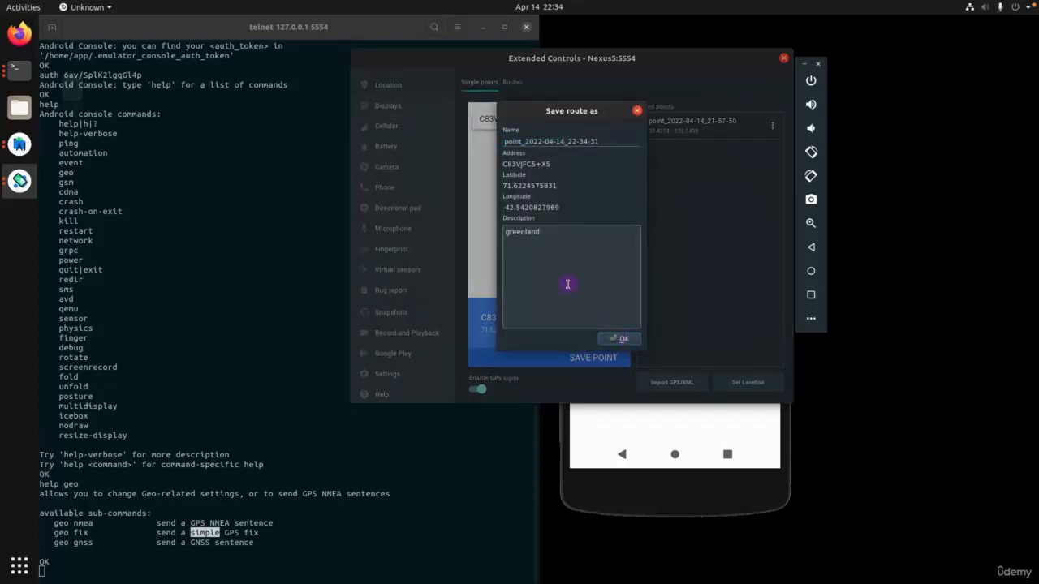
pyautogui.click(624, 341)
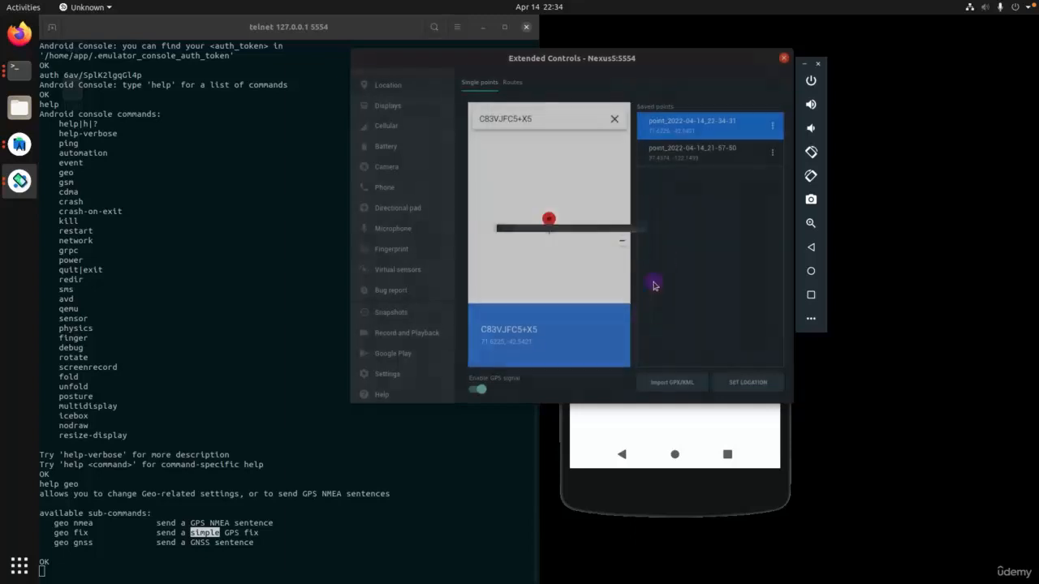
# Delete the older saved point, point_2022-04-14_21-57-50, and select the remaining Greenland point.
pyautogui.click(772, 154)
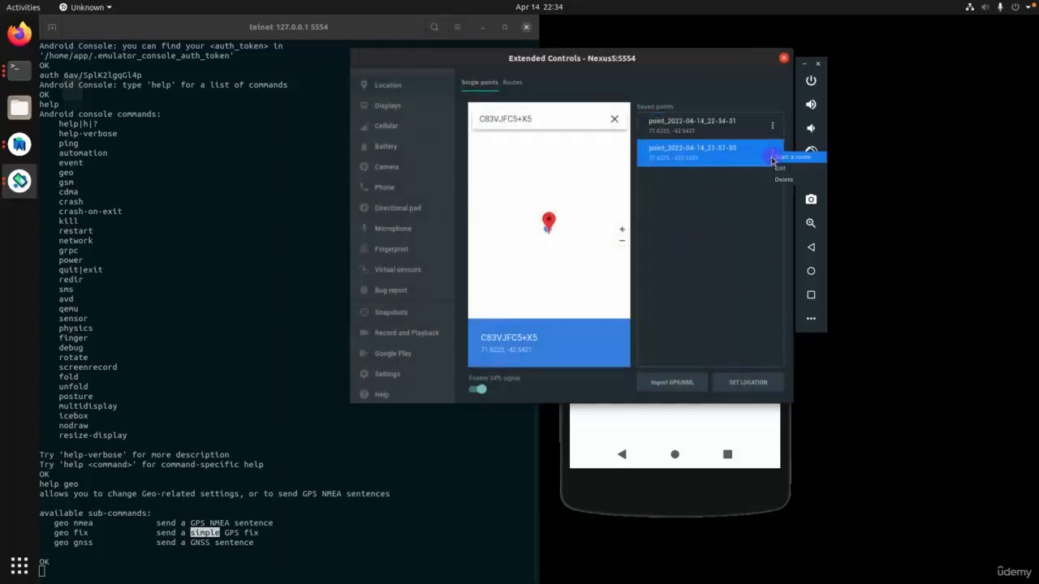
pyautogui.click(779, 172)
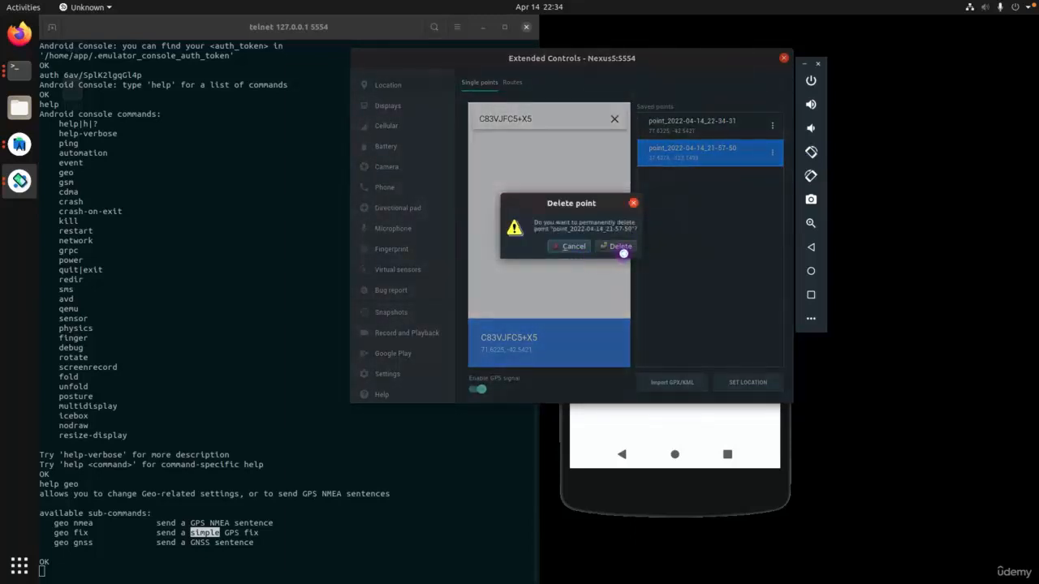
pyautogui.click(622, 249)
pyautogui.click(684, 134)
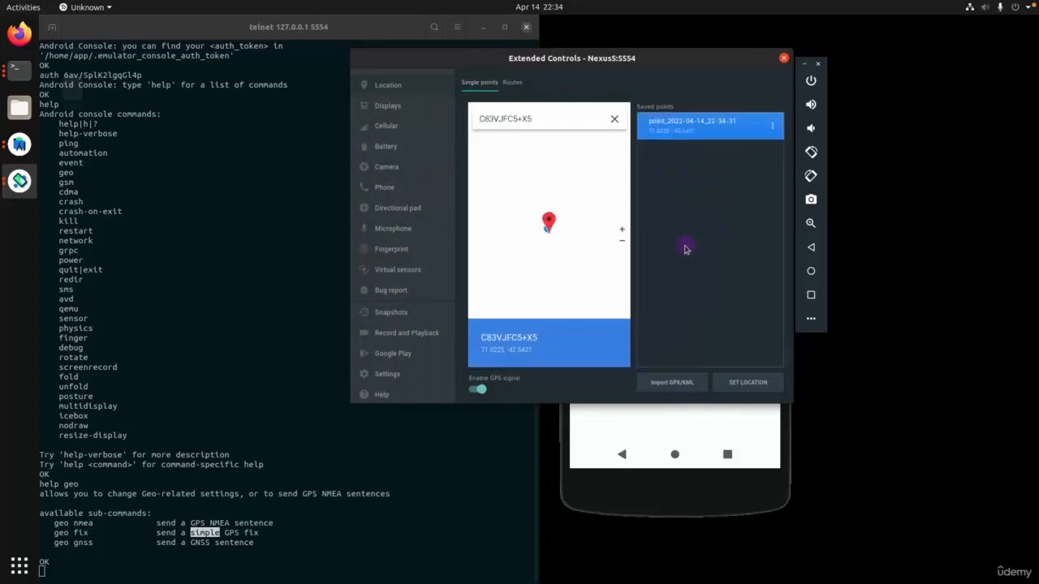
# Open the saved Greenland point for editing and place its dialog beside the terminal so the coordinates are readable.
pyautogui.click(767, 132)
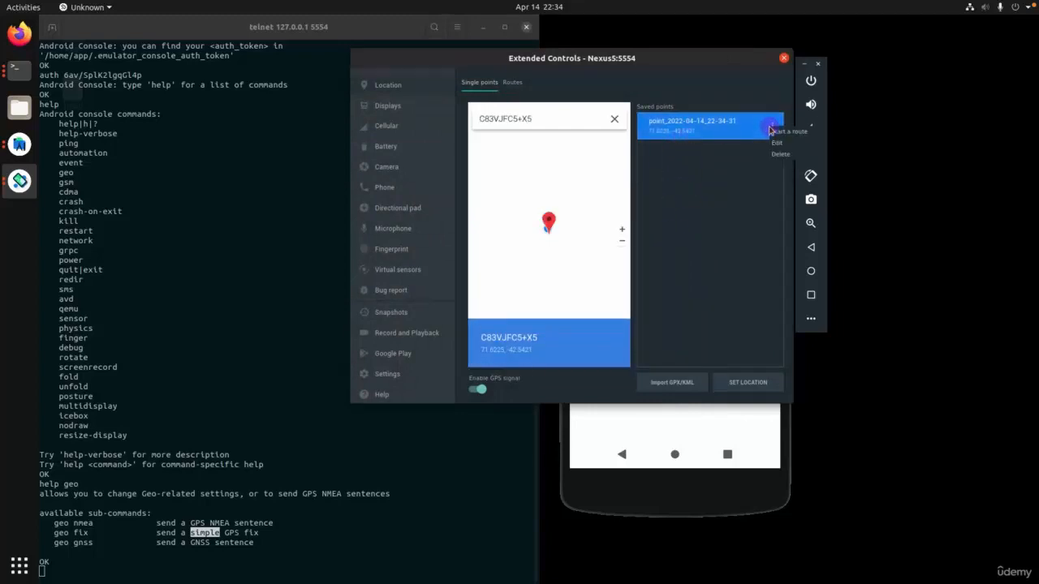
pyautogui.click(783, 137)
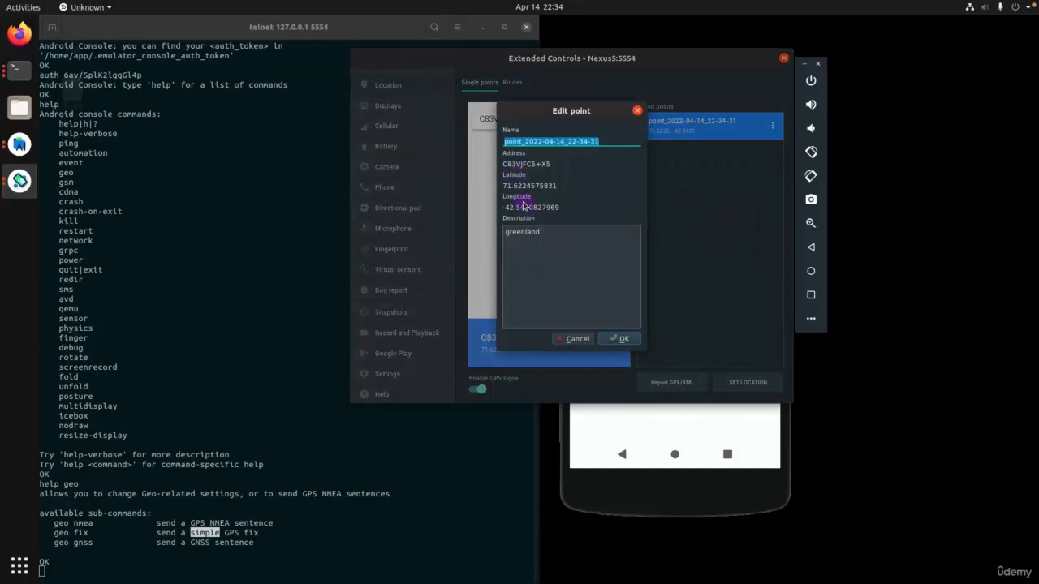
pyautogui.click(183, 496)
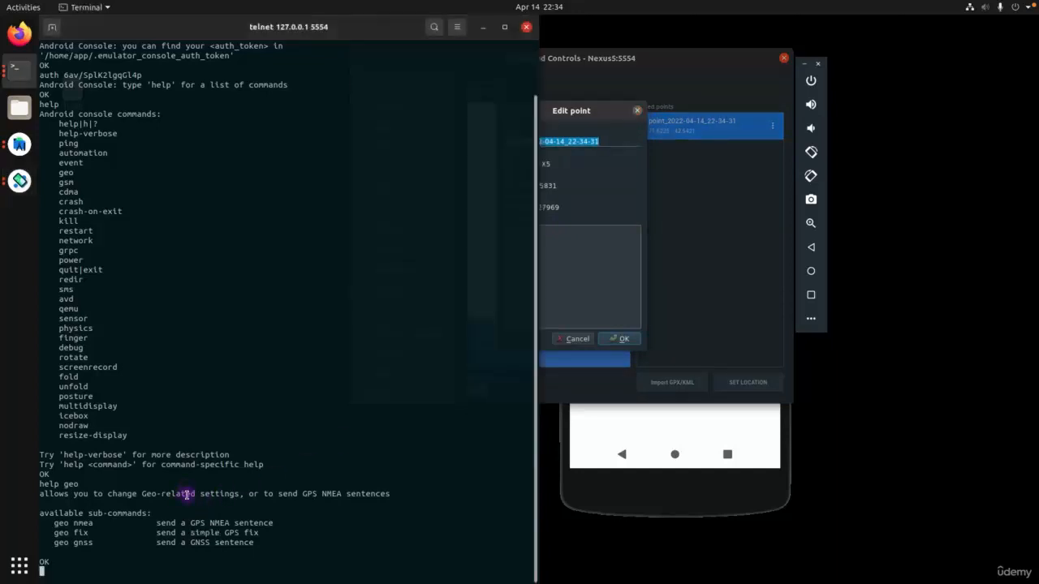
pyautogui.moveTo(580, 112); pyautogui.dragTo(722, 112)
# Display the geo fix usage and parameters in the emulator console with help geo fix.
pyautogui.click(479, 180)
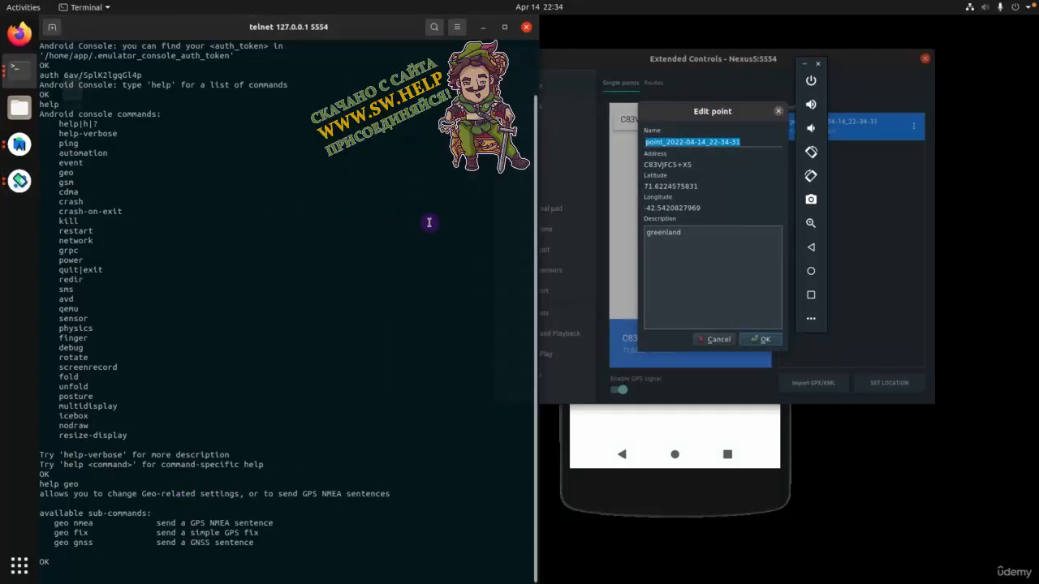
pyautogui.write('help geo fix')
pyautogui.press('Return')
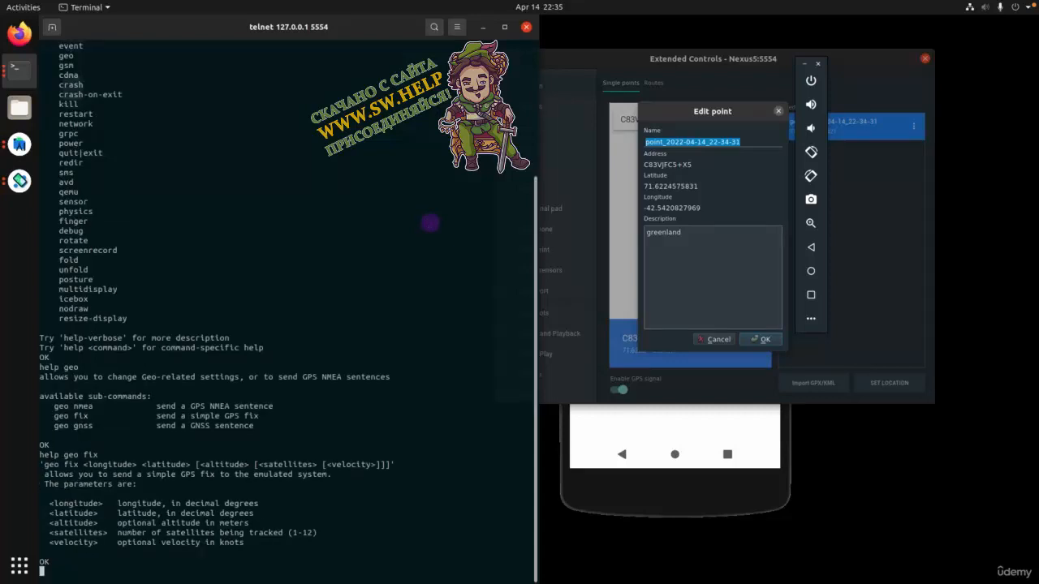
# Send the saved point as a GPS fix from the console with geo fix -42.5420827969 71.6224575831.
pyautogui.write('geo fix')
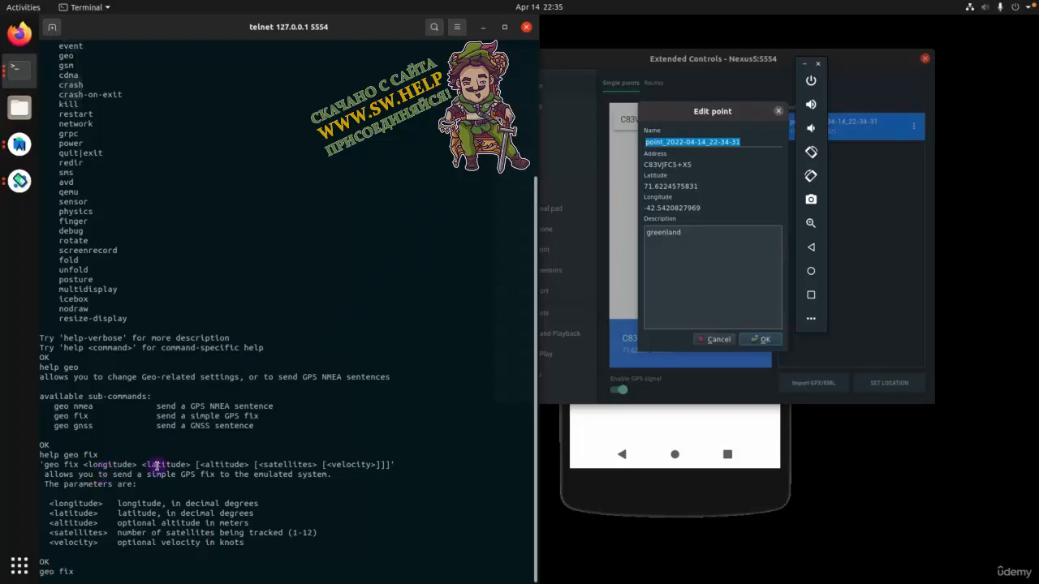
pyautogui.doubleClick(275, 465)
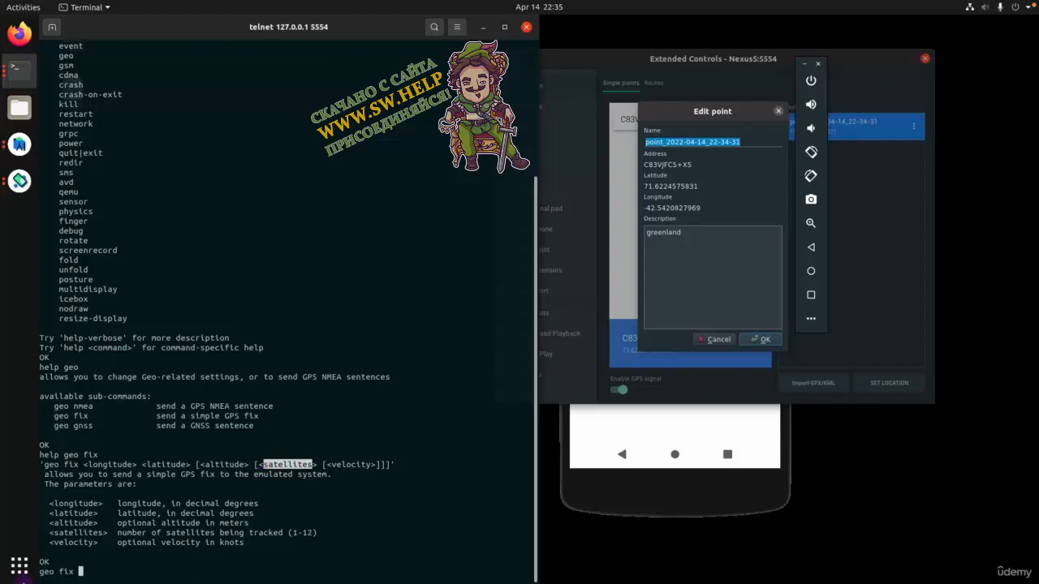
pyautogui.doubleClick(117, 465)
pyautogui.doubleClick(684, 210)
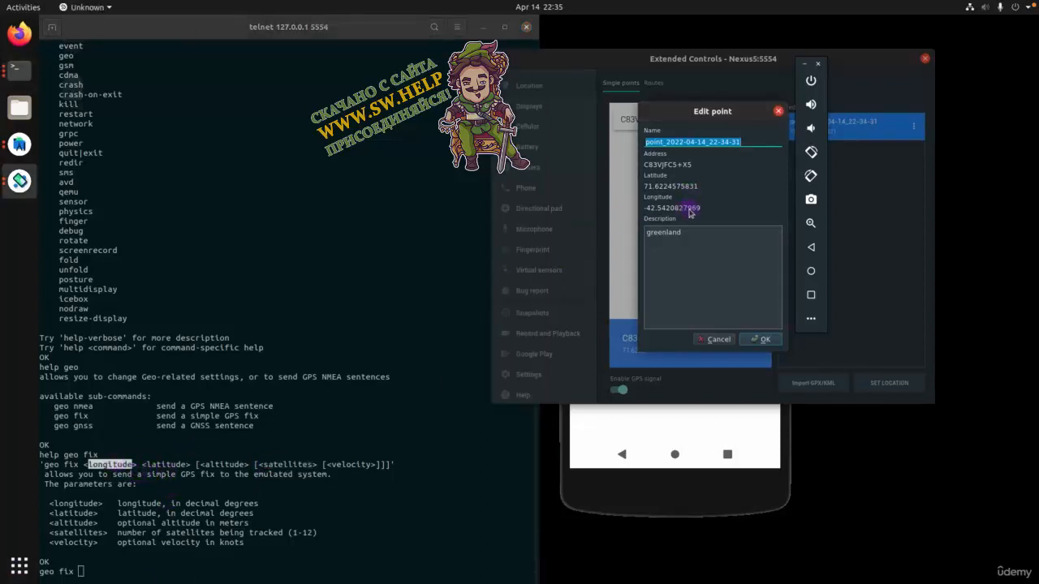
pyautogui.click(366, 370)
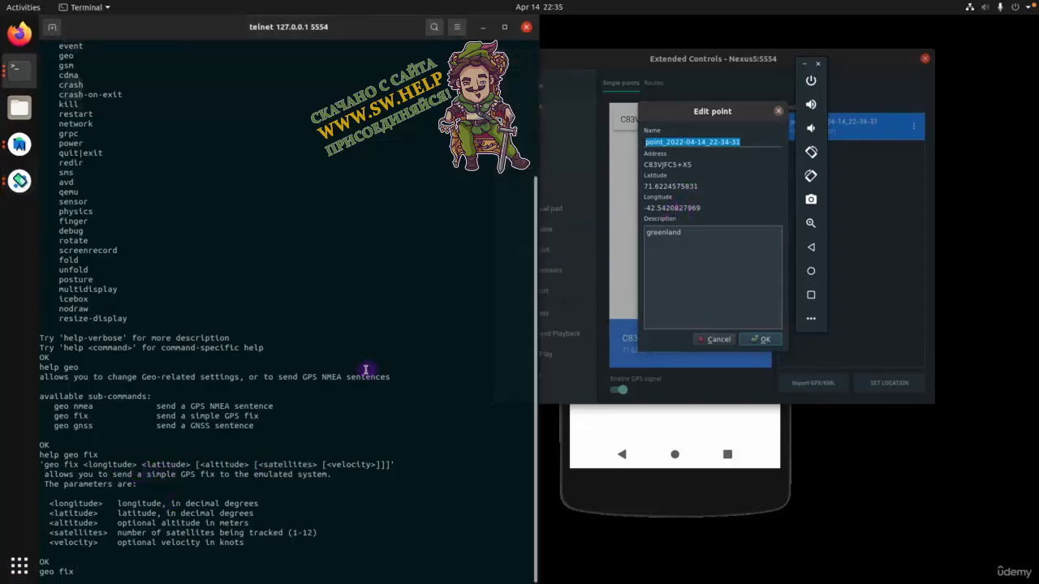
pyautogui.write('geo fix -42.5420827969')
pyautogui.write('71.6224575831')
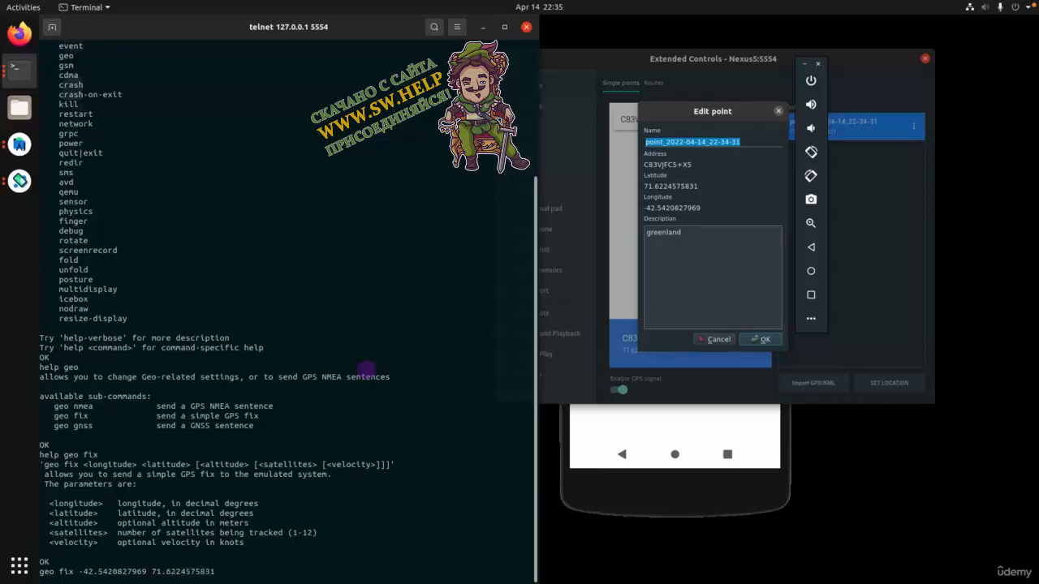
pyautogui.press('Return')
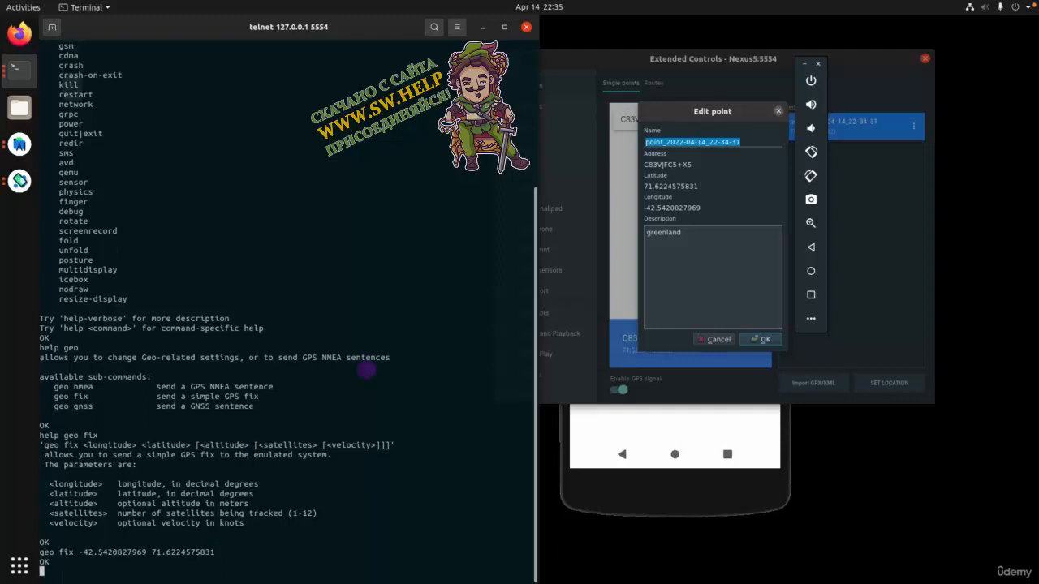
# Close the point editor and extended controls, and check the phone's current location details in Maps.
pyautogui.click(778, 111)
pyautogui.click(924, 59)
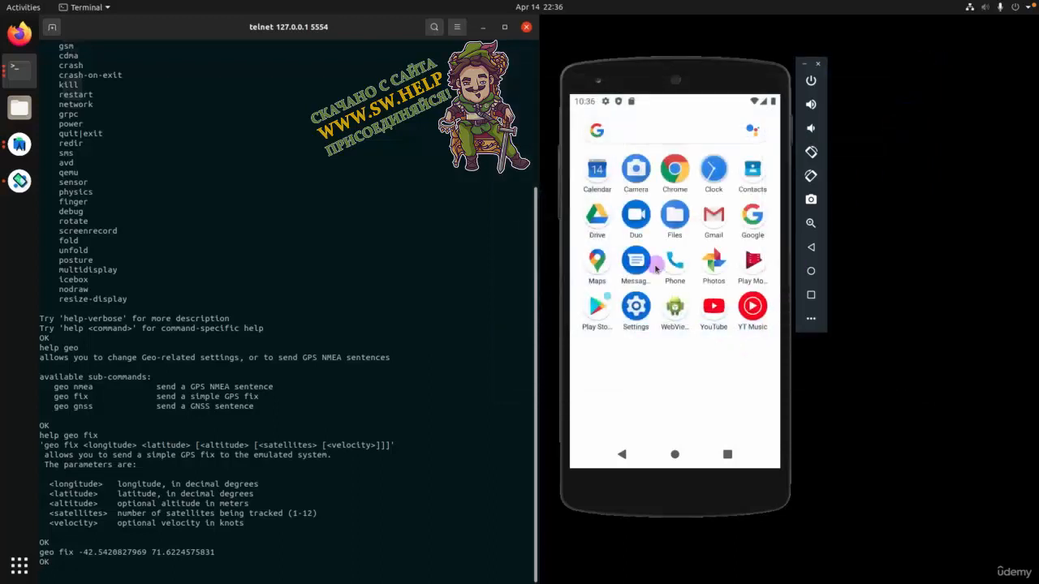
pyautogui.click(598, 262)
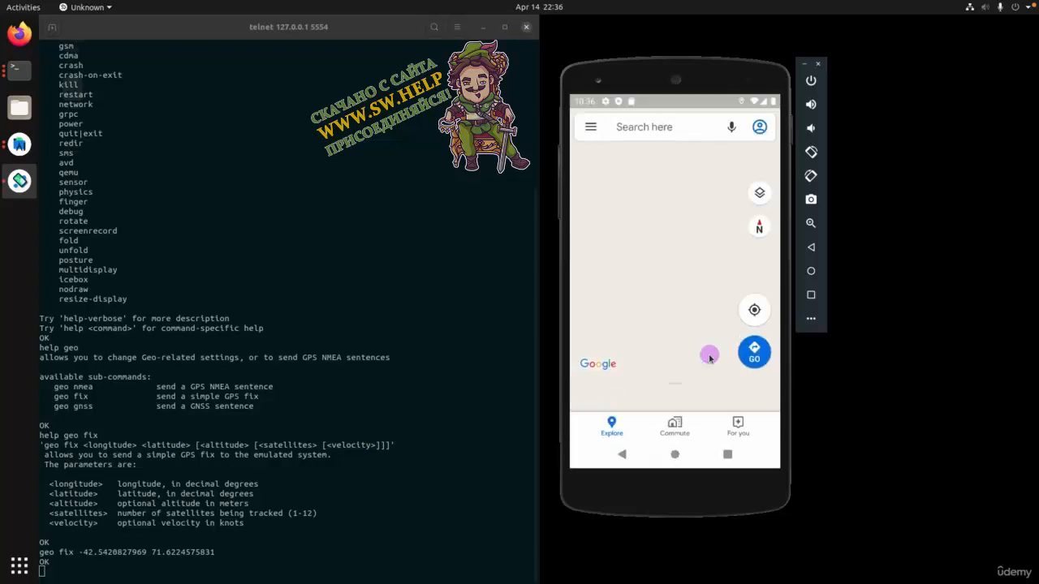
pyautogui.click(756, 310)
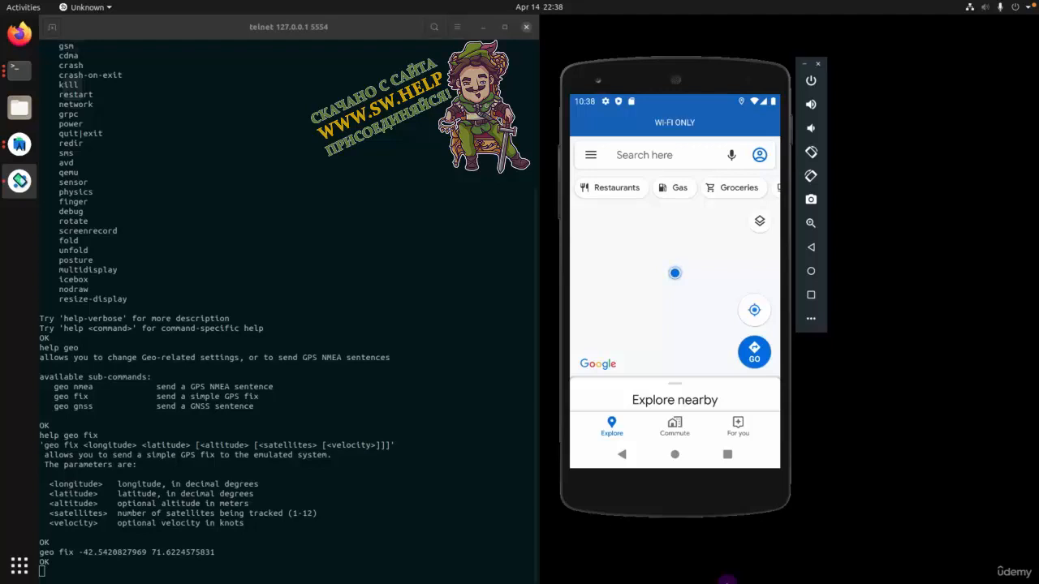
pyautogui.click(675, 276)
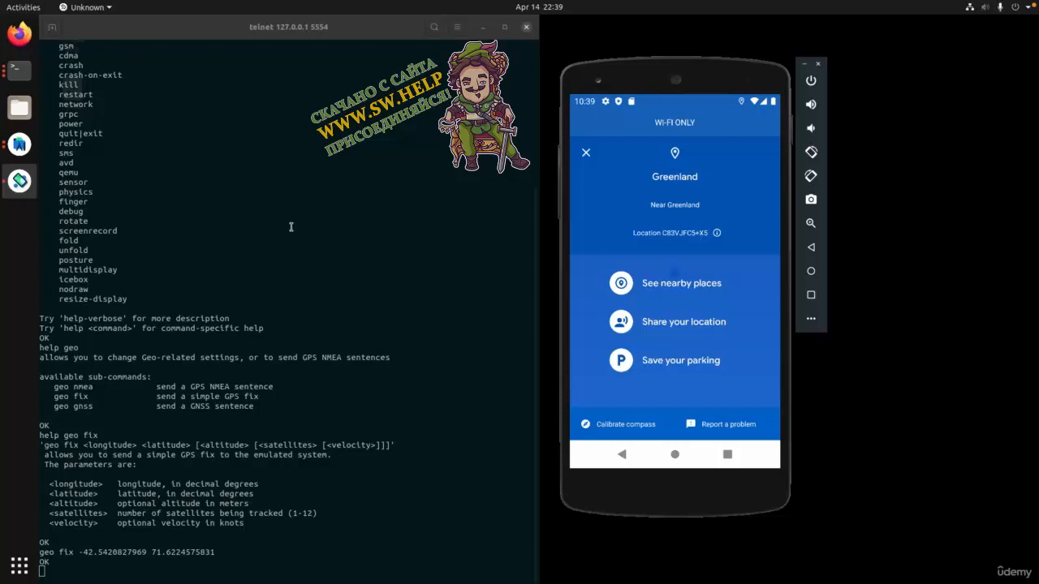
# Find automation in the console's command list and display its sub-commands with help automation.
pyautogui.click(279, 261)
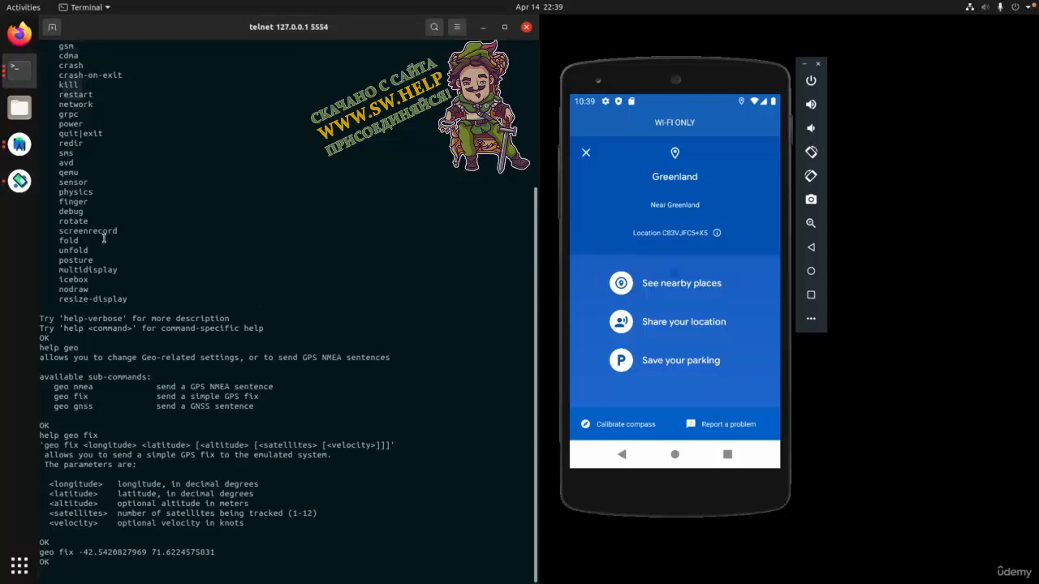
pyautogui.scroll(2, 227, 236)
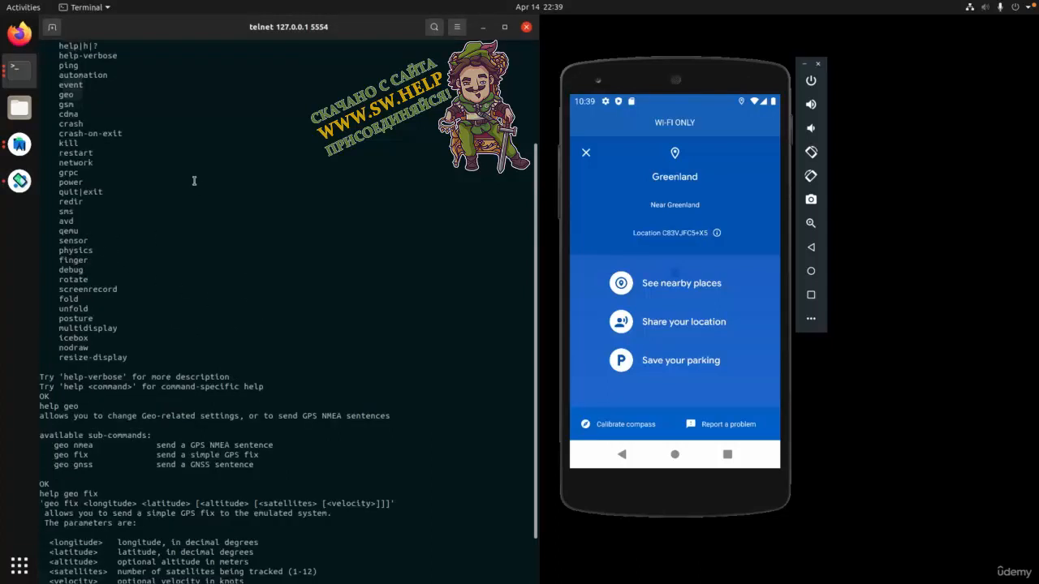
pyautogui.doubleClick(89, 75)
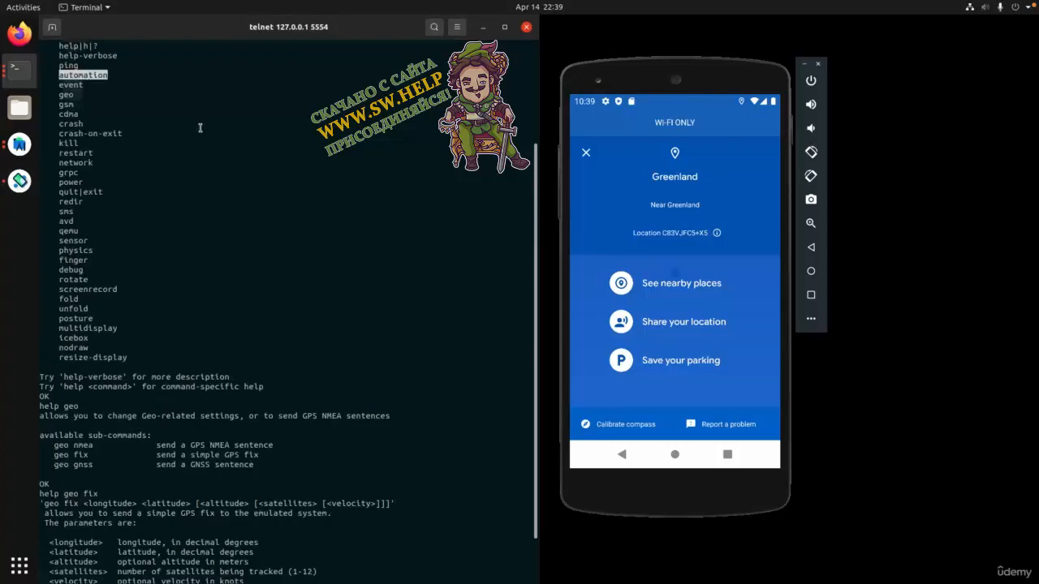
pyautogui.rightClick(86, 79)
pyautogui.click(110, 87)
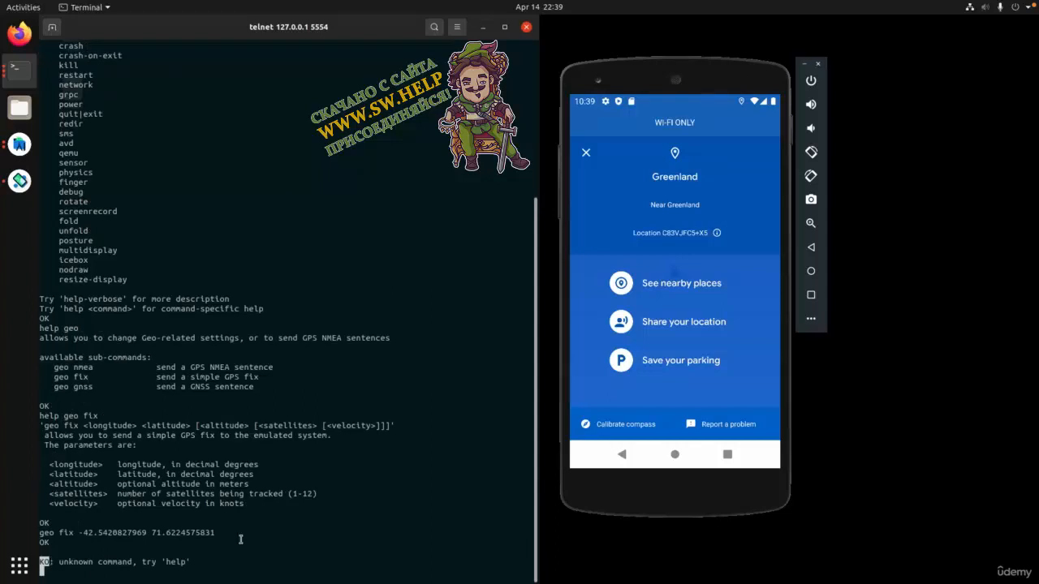
pyautogui.write('help automation')
pyautogui.press('Return')
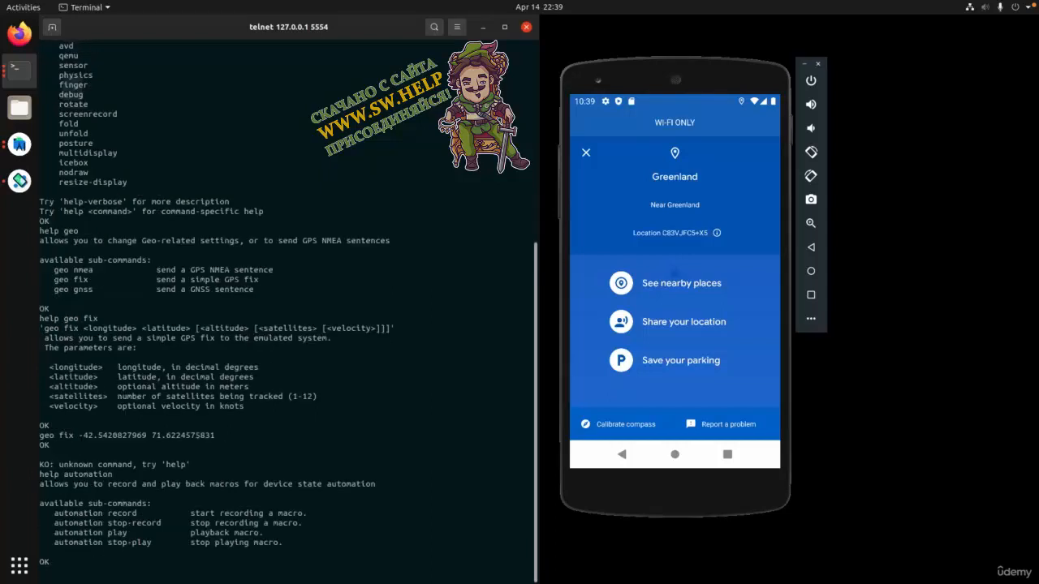
# Enter the automation record command in the emulator console.
pyautogui.write('automation record')
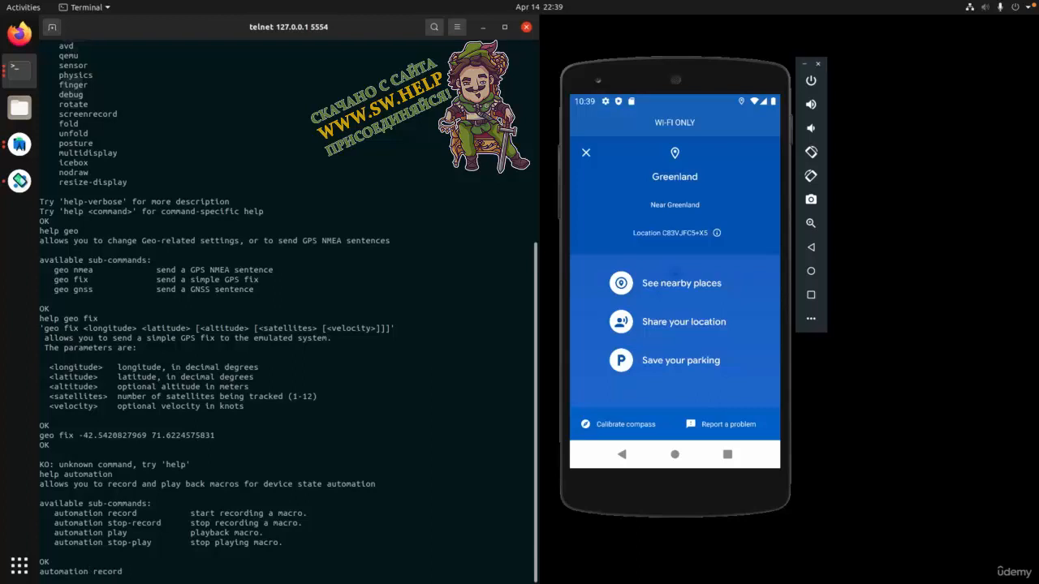